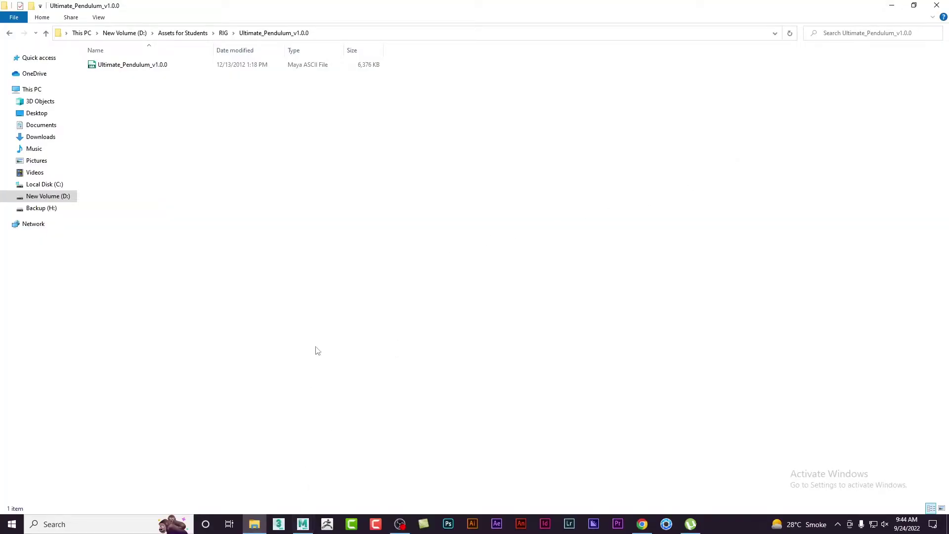
- Select the Ultimate_Pendulum_v1.0.0 folder path in File Explorer's address bar for copying
{"action": "key", "text": "ctrl+l"}
- Reference Ultimate_Pendulum_v1.0.0.ma into the empty scene from the pasted rig folder path
{"action": "left_click", "coordinate": [302, 524]}
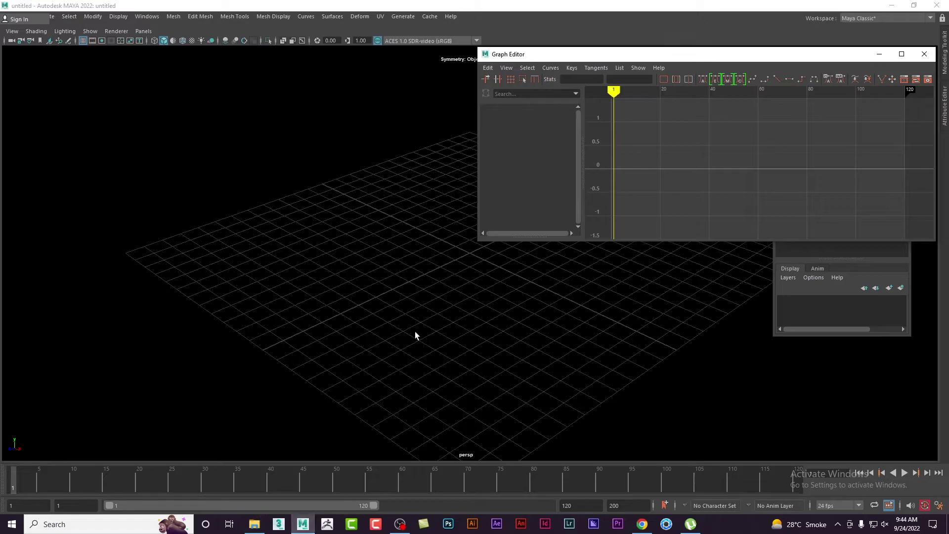
{"action": "key", "text": "ctrl+r"}
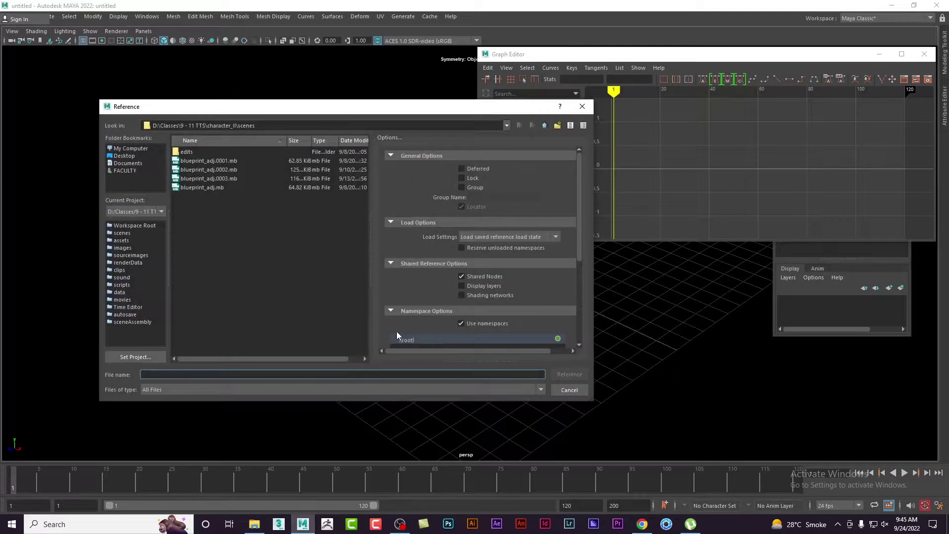
{"action": "type", "text": "D:\\Assets for Students\\RIG\\Ultimate_Pendulum_v1.0.0"}
{"action": "key", "text": "Return"}
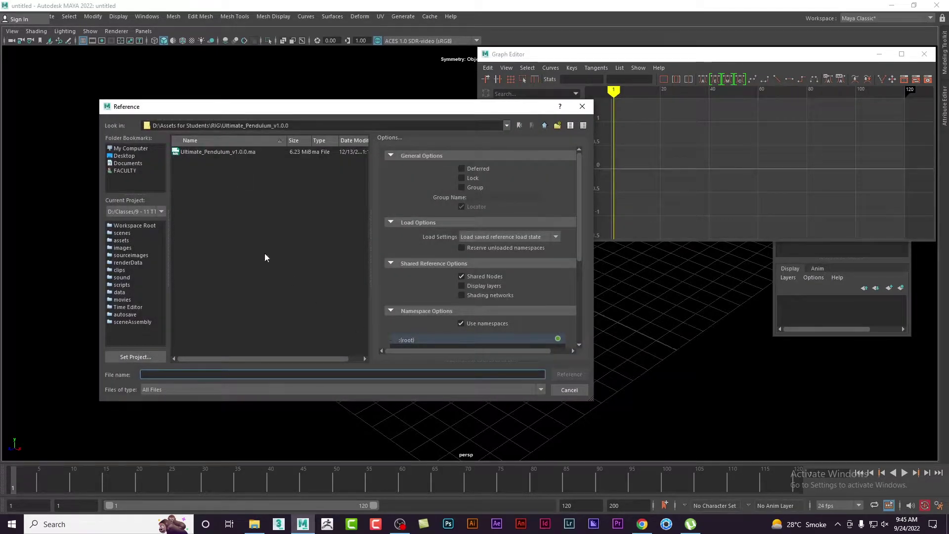
{"action": "double_click", "coordinate": [220, 153]}
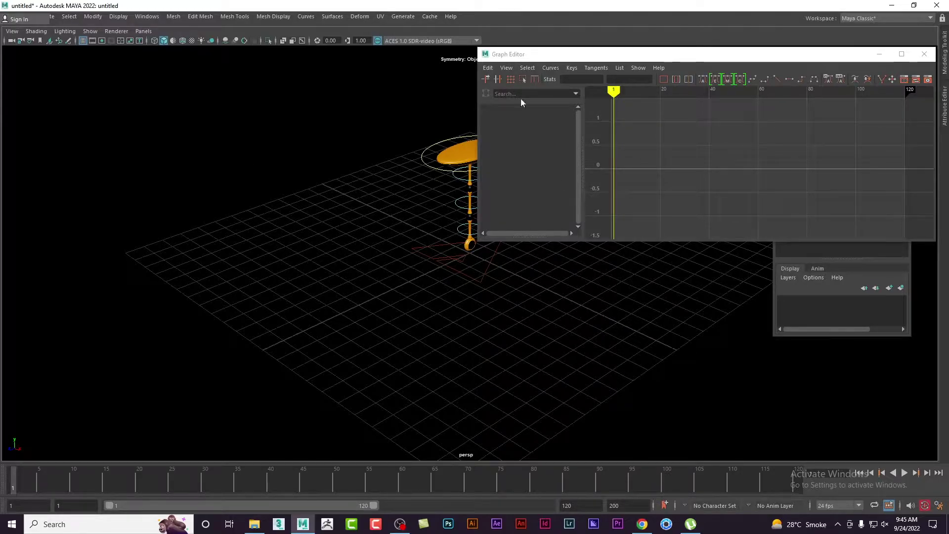
- Give the viewport a grey background with Alt+B and orbit to a side-on view of the rig
{"action": "middle_click_drag", "start_coordinate": [499, 313], "coordinate": [345, 353], "text": "alt"}
{"action": "mouse_move", "coordinate": [345, 353]}
{"action": "left_mouse_down", "text": "alt"}
{"action": "mouse_move", "coordinate": [319, 257]}
{"action": "mouse_move", "coordinate": [281, 230]}
{"action": "mouse_move", "coordinate": [312, 239]}
{"action": "left_mouse_up", "text": "alt"}
{"action": "key", "text": "alt+b"}
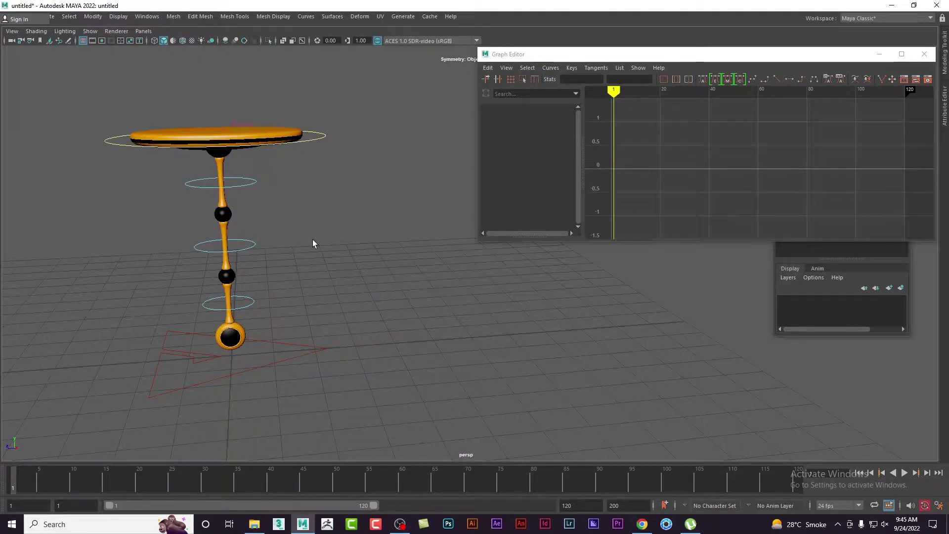
{"action": "key", "text": "alt+b"}
{"action": "key", "text": "alt+b"}
{"action": "key", "text": "alt+b"}
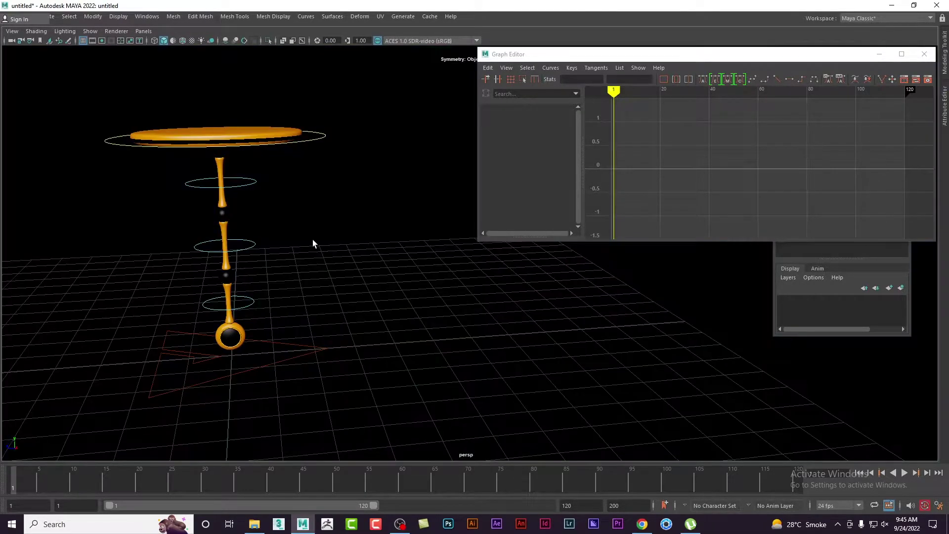
{"action": "key", "text": "alt+b"}
{"action": "left_click_drag", "start_coordinate": [297, 243], "coordinate": [314, 263], "text": "alt"}
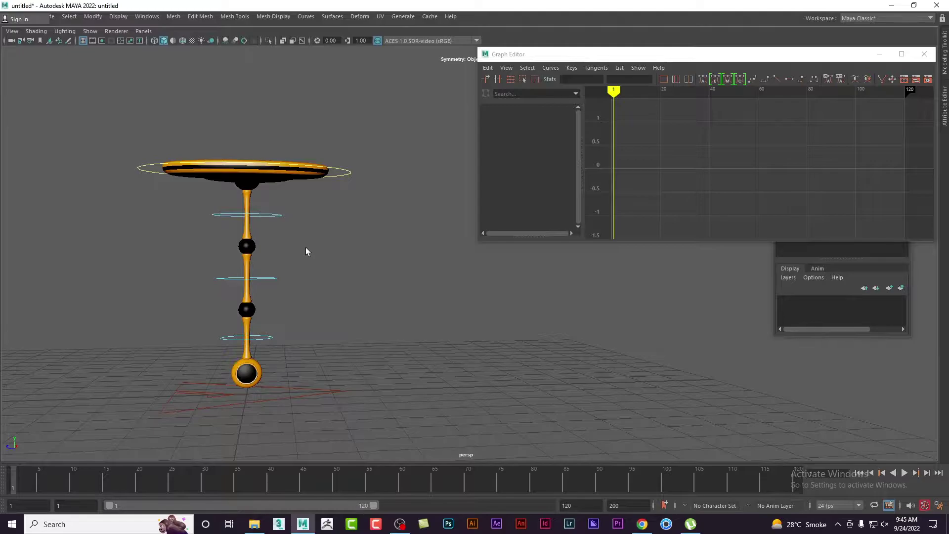
{"action": "left_click", "coordinate": [346, 187]}
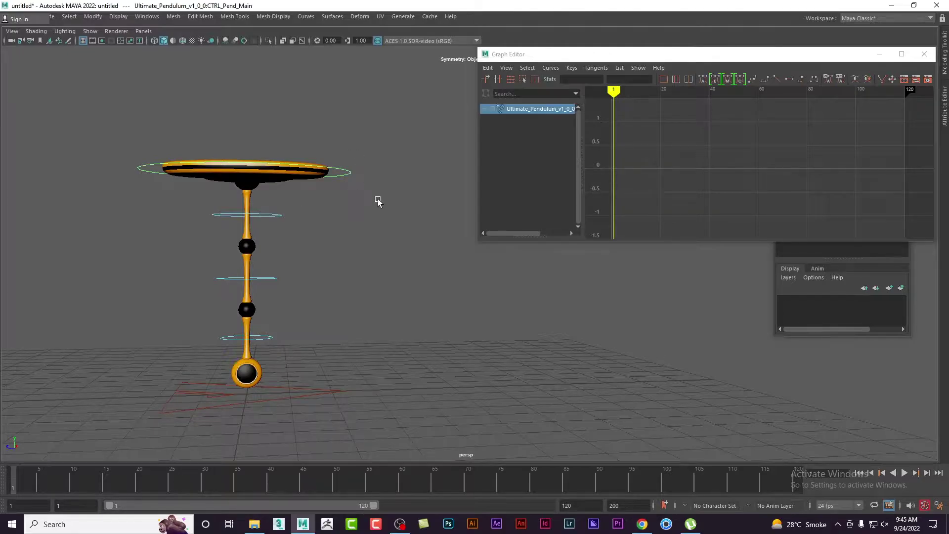
{"action": "key", "text": "e"}
{"action": "mouse_move", "coordinate": [259, 216]}
{"action": "left_mouse_down"}
{"action": "mouse_move", "coordinate": [304, 276]}
{"action": "mouse_move", "coordinate": [329, 284]}
{"action": "left_mouse_up"}
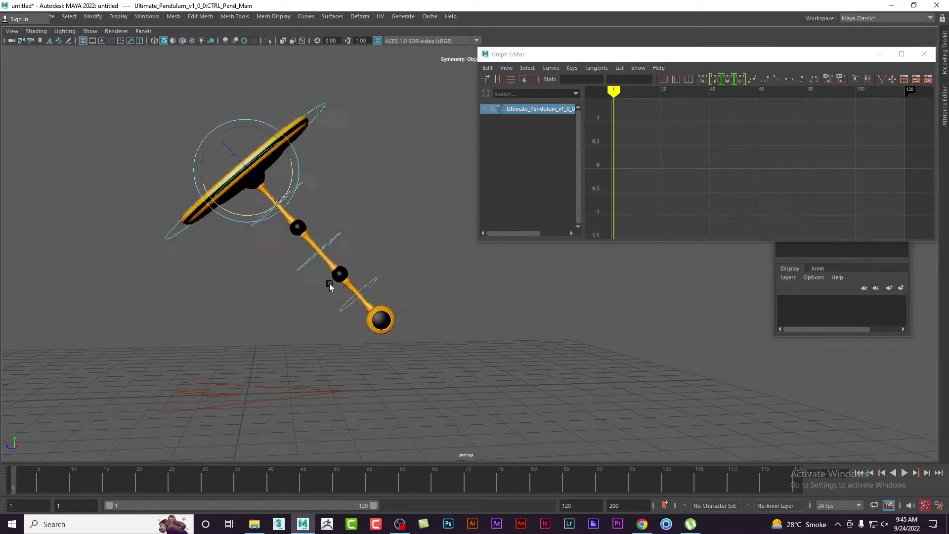
{"action": "key", "text": "ctrl+z"}
{"action": "key", "text": "ctrl+z"}
{"action": "left_click", "coordinate": [322, 267]}
{"action": "left_click", "coordinate": [277, 216]}
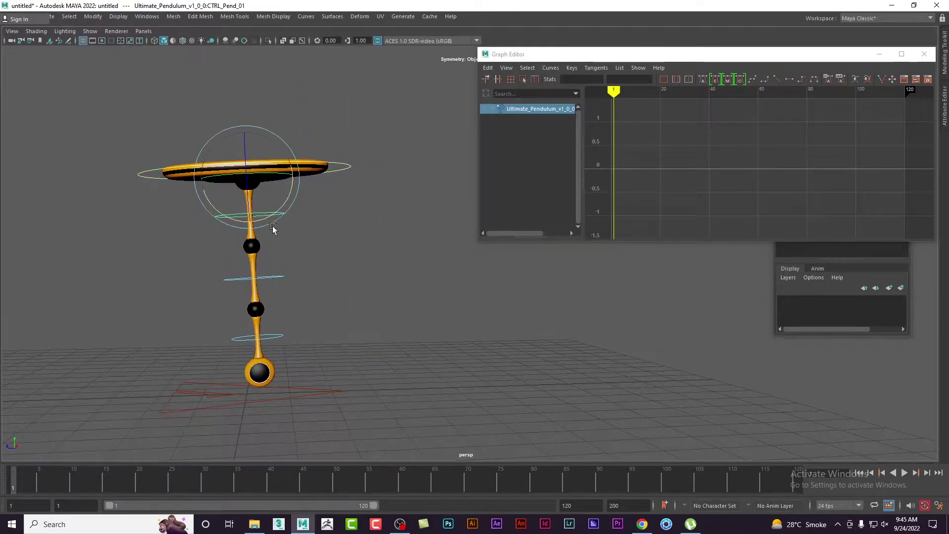
{"action": "mouse_move", "coordinate": [271, 227]}
{"action": "left_mouse_down"}
{"action": "mouse_move", "coordinate": [298, 303]}
{"action": "mouse_move", "coordinate": [340, 293]}
{"action": "left_mouse_up"}
{"action": "key", "text": "ctrl+z"}
{"action": "left_click", "coordinate": [284, 277]}
{"action": "key", "text": "ctrl+z"}
{"action": "left_click", "coordinate": [277, 337]}
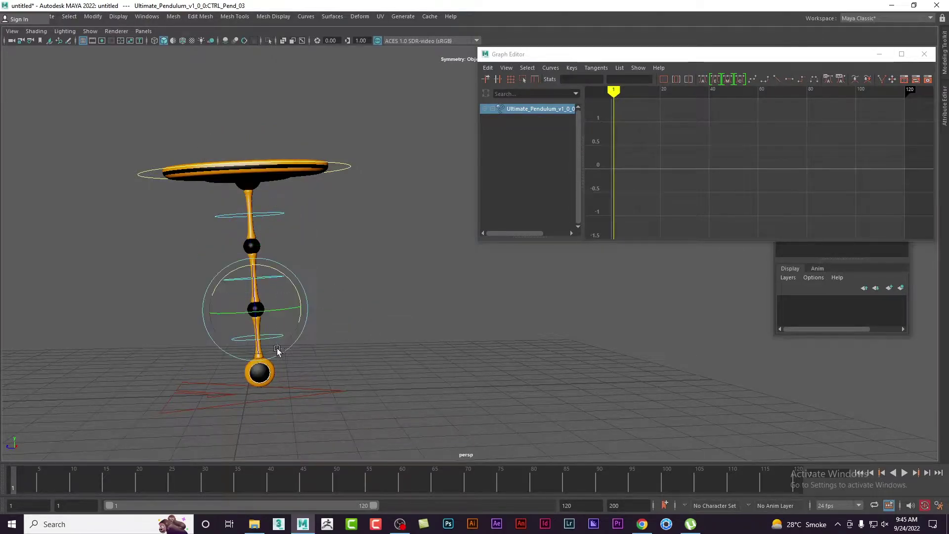
{"action": "left_click_drag", "start_coordinate": [296, 346], "coordinate": [424, 365]}
{"action": "key", "text": "ctrl+z"}
{"action": "left_click", "coordinate": [326, 295]}
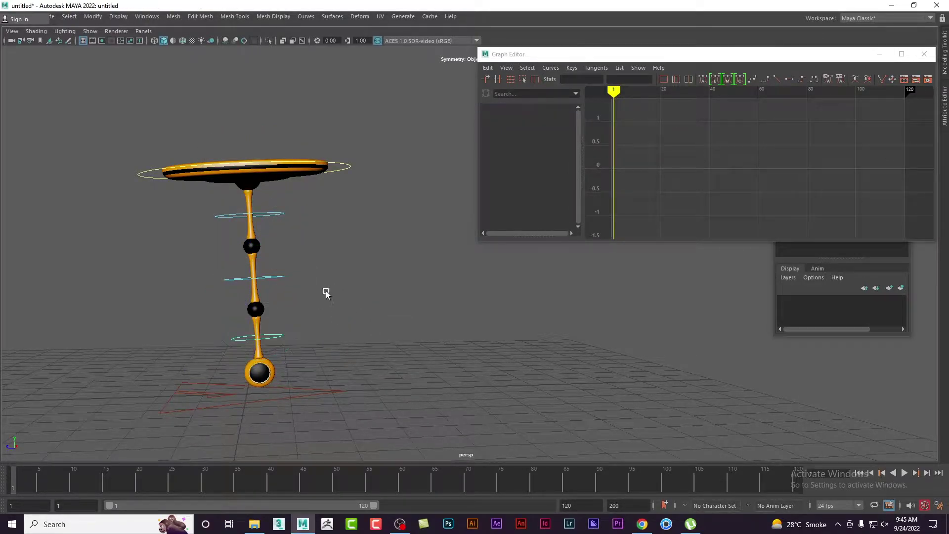
{"action": "left_click_drag", "start_coordinate": [310, 198], "coordinate": [272, 350]}
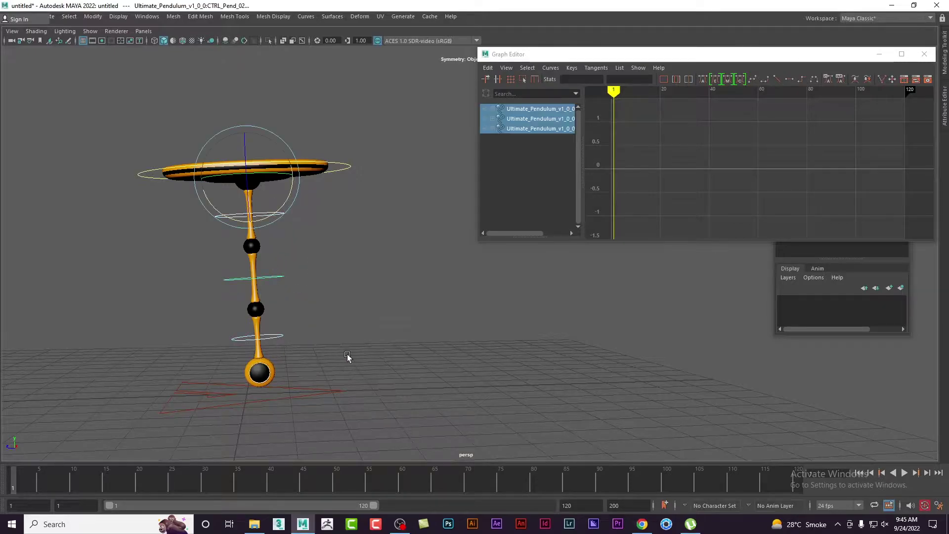
{"action": "mouse_move", "coordinate": [348, 356]}
{"action": "middle_mouse_down"}
{"action": "mouse_move", "coordinate": [382, 355]}
{"action": "mouse_move", "coordinate": [283, 355]}
{"action": "middle_mouse_up"}
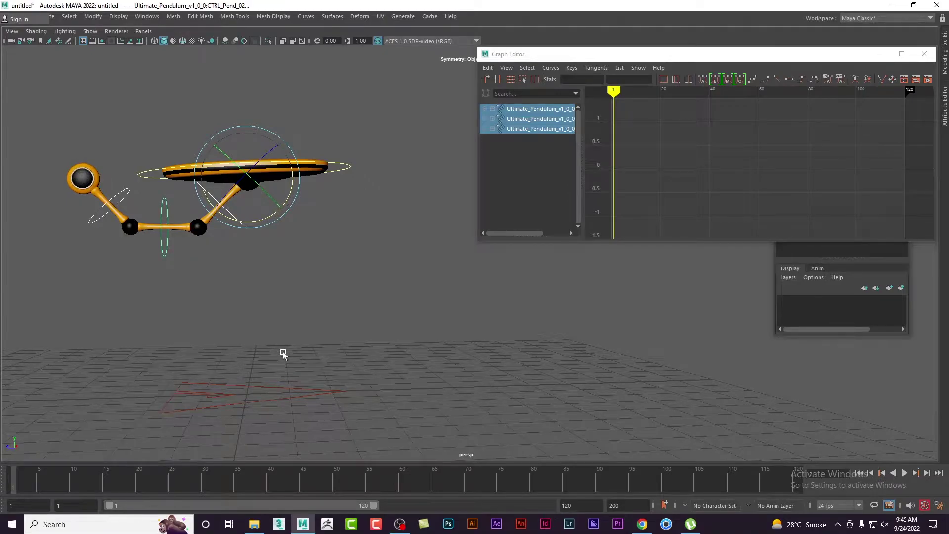
{"action": "key", "text": "ctrl+z"}
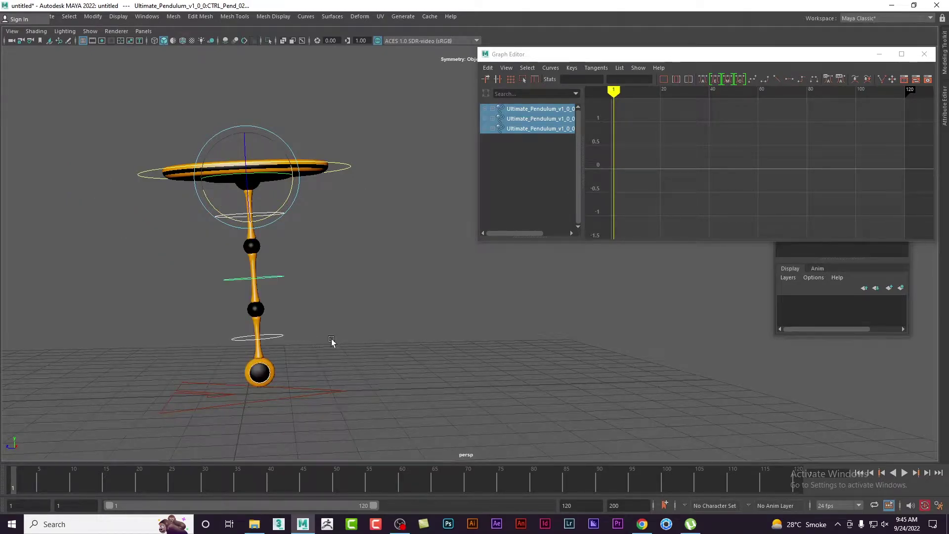
{"action": "left_click", "coordinate": [348, 305]}
{"action": "left_click_drag", "start_coordinate": [311, 206], "coordinate": [272, 343]}
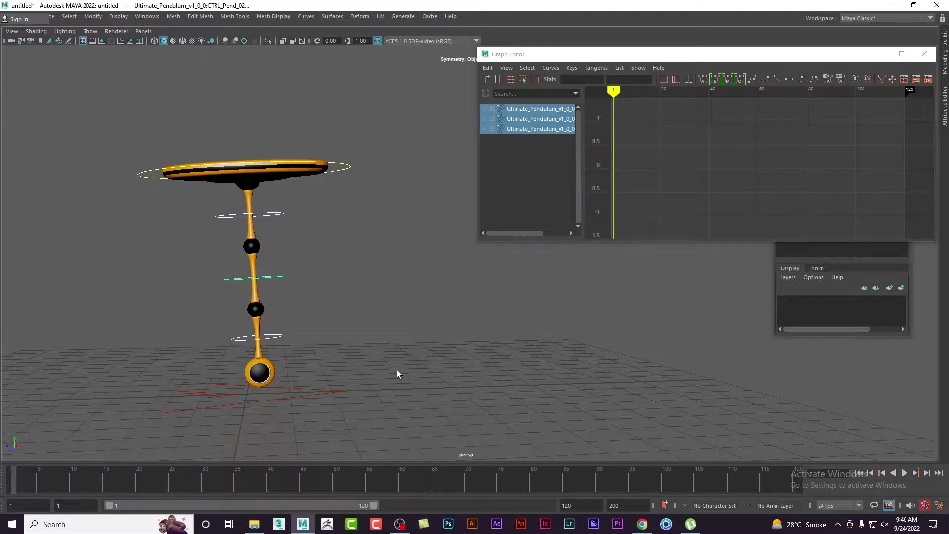
{"action": "key", "text": "e"}
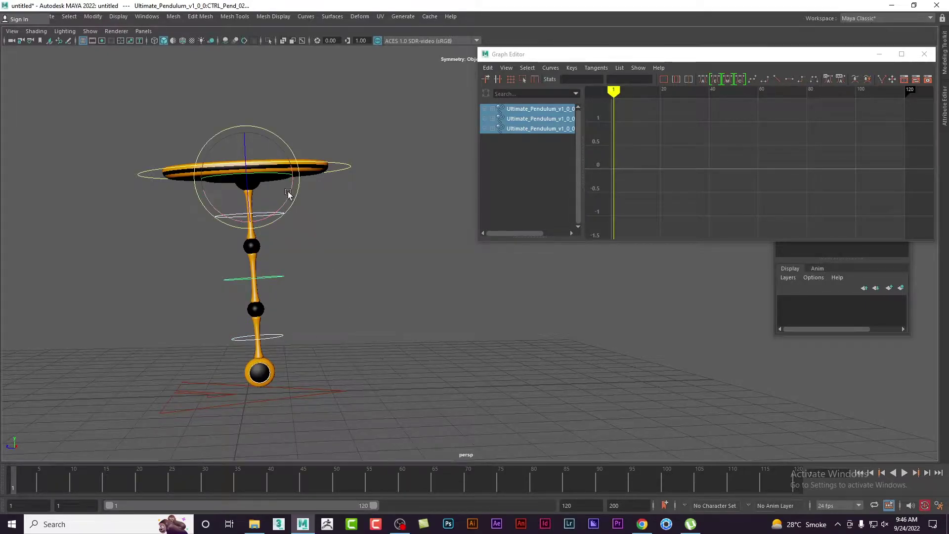
{"action": "mouse_move", "coordinate": [360, 343]}
{"action": "middle_mouse_down"}
{"action": "mouse_move", "coordinate": [438, 345]}
{"action": "mouse_move", "coordinate": [296, 364]}
{"action": "mouse_move", "coordinate": [394, 381]}
{"action": "mouse_move", "coordinate": [316, 382]}
{"action": "middle_mouse_up"}
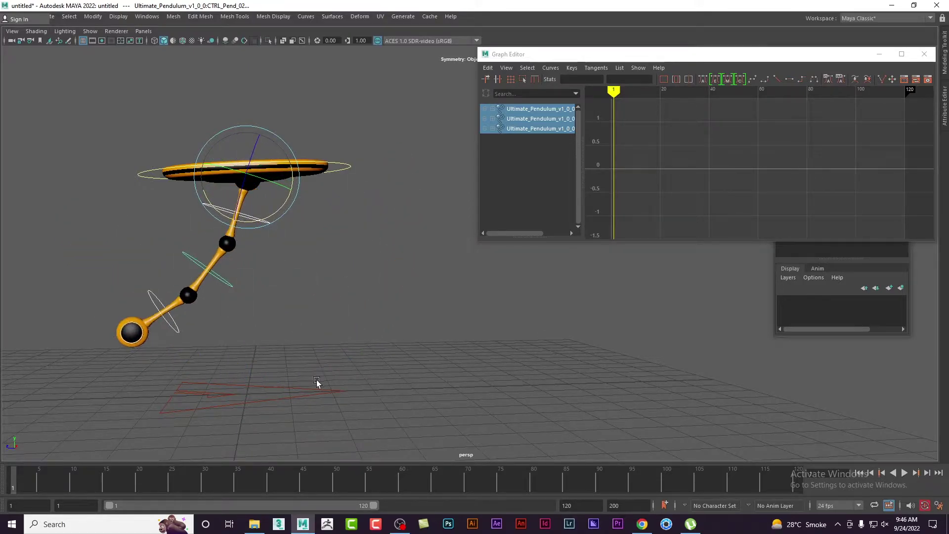
{"action": "key", "text": "ctrl+z"}
{"action": "key", "text": "q"}
{"action": "left_click", "coordinate": [371, 373]}
{"action": "left_click_drag", "start_coordinate": [354, 367], "coordinate": [324, 412]}
{"action": "left_click_drag", "start_coordinate": [379, 142], "coordinate": [349, 223]}
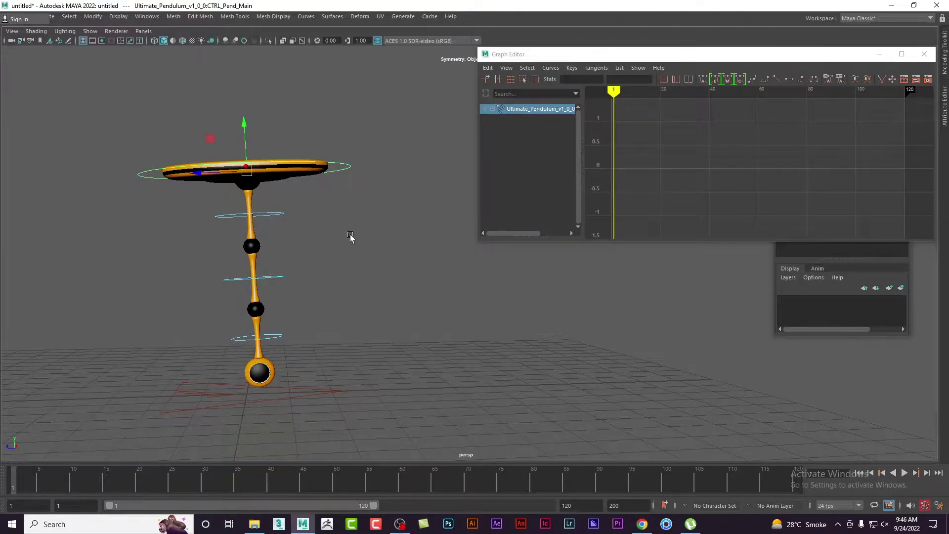
- Switch to side view and set CTRL_Pend_Main's Rotate X to 0 so the pendulum hangs straight
{"action": "key", "text": "space"}
{"action": "left_click", "coordinate": [393, 251]}
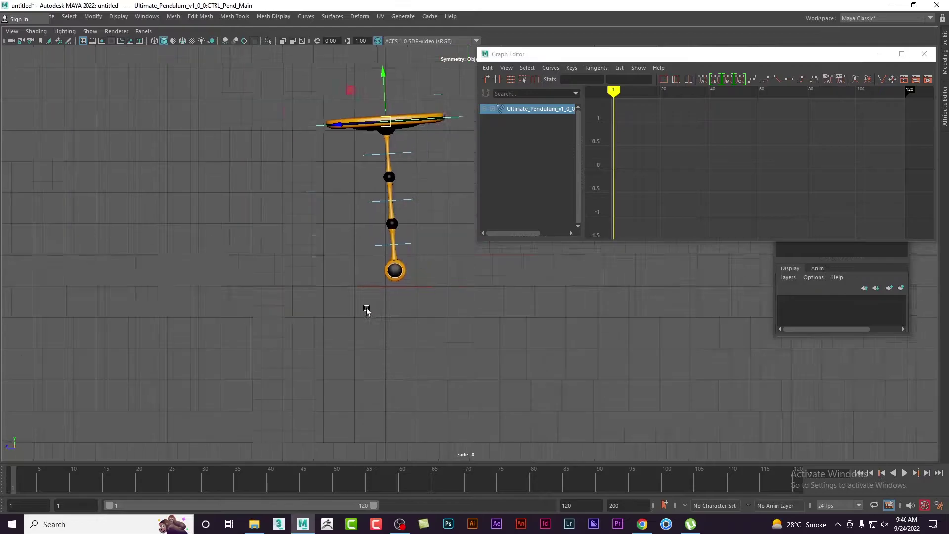
{"action": "middle_click_drag", "start_coordinate": [394, 251], "coordinate": [334, 262], "text": "alt"}
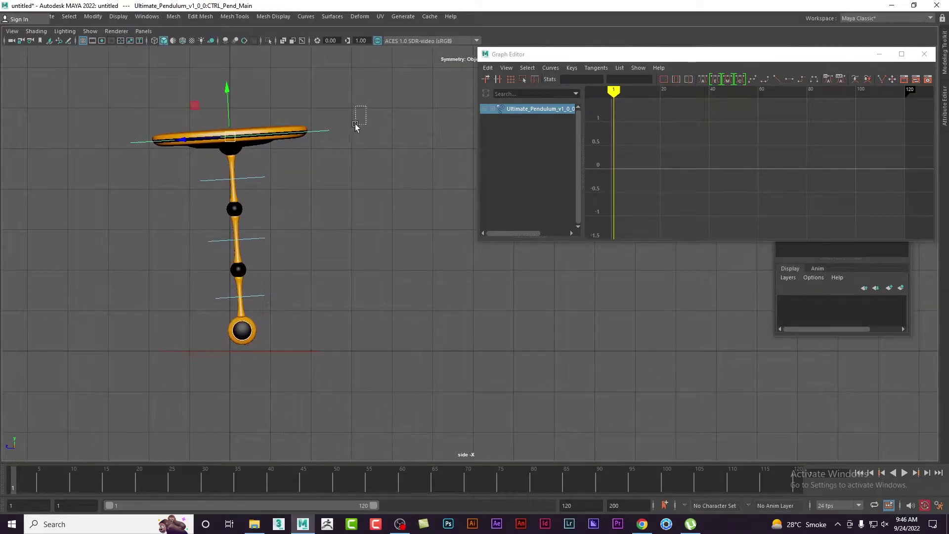
{"action": "left_click", "coordinate": [829, 317]}
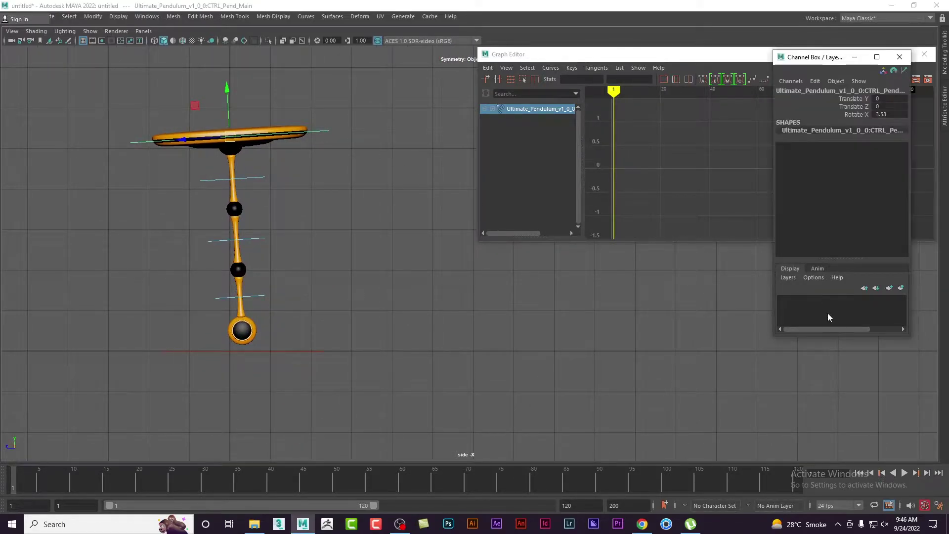
{"action": "double_click", "coordinate": [888, 115]}
{"action": "type", "text": "0"}
{"action": "key", "text": "Return"}
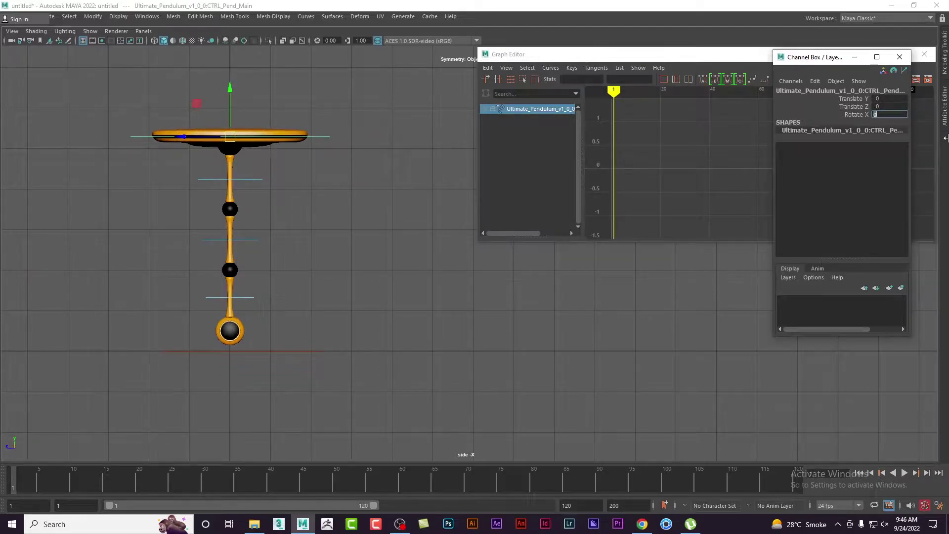
- Bring the Graph Editor and Channel Box forward, then reselect the main pendulum control
{"action": "left_click", "coordinate": [678, 152]}
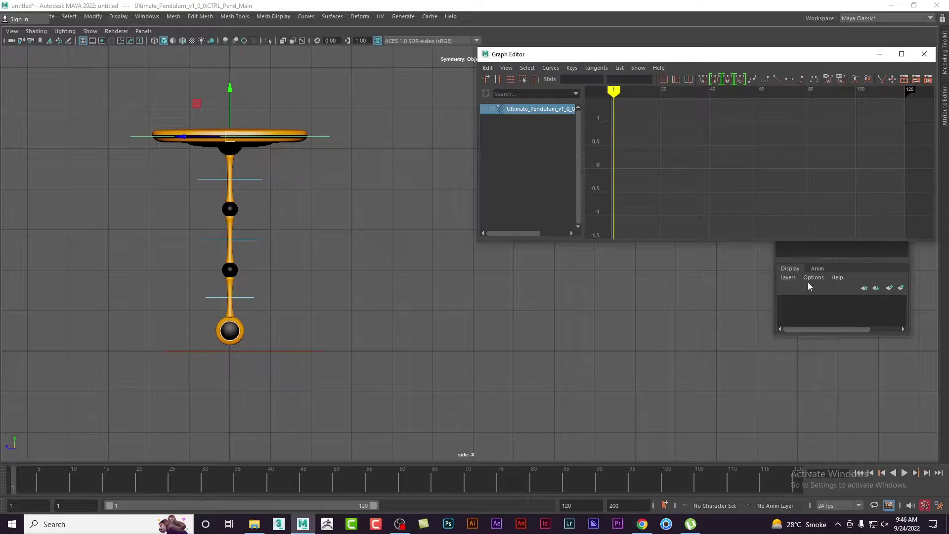
{"action": "left_click", "coordinate": [843, 313]}
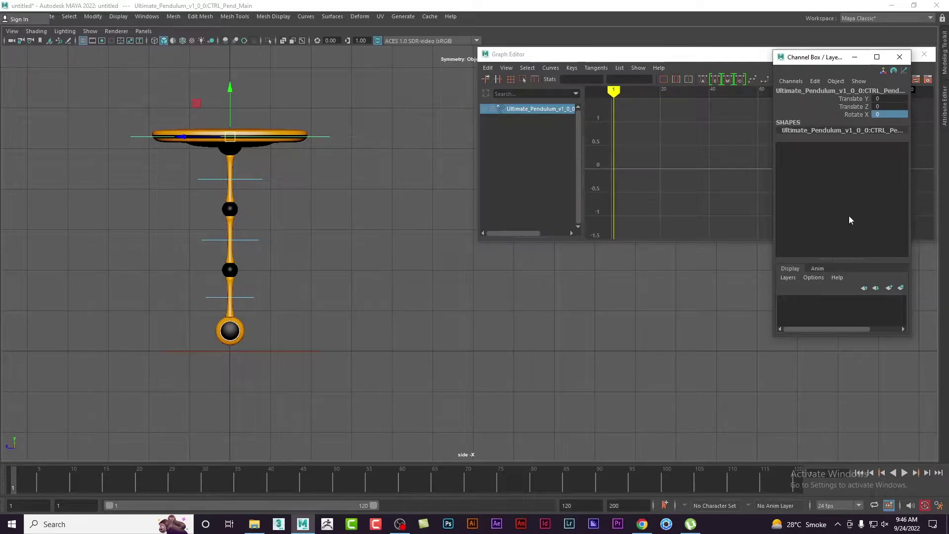
{"action": "left_click", "coordinate": [392, 186]}
{"action": "left_click_drag", "start_coordinate": [340, 130], "coordinate": [312, 171]}
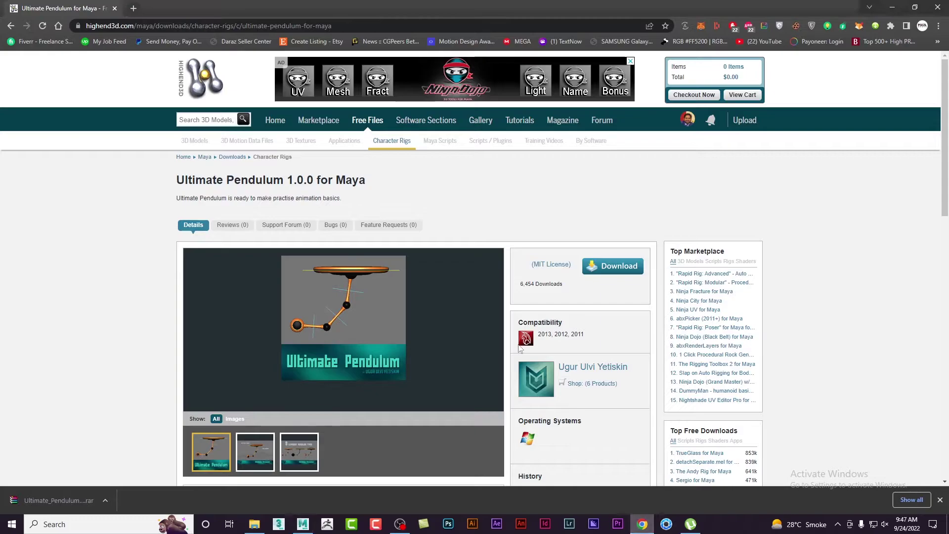
- Search Google for 'pendulum animation reference' in a new Chrome tab
{"action": "left_click", "coordinate": [642, 523]}
{"action": "key", "text": "ctrl+t"}
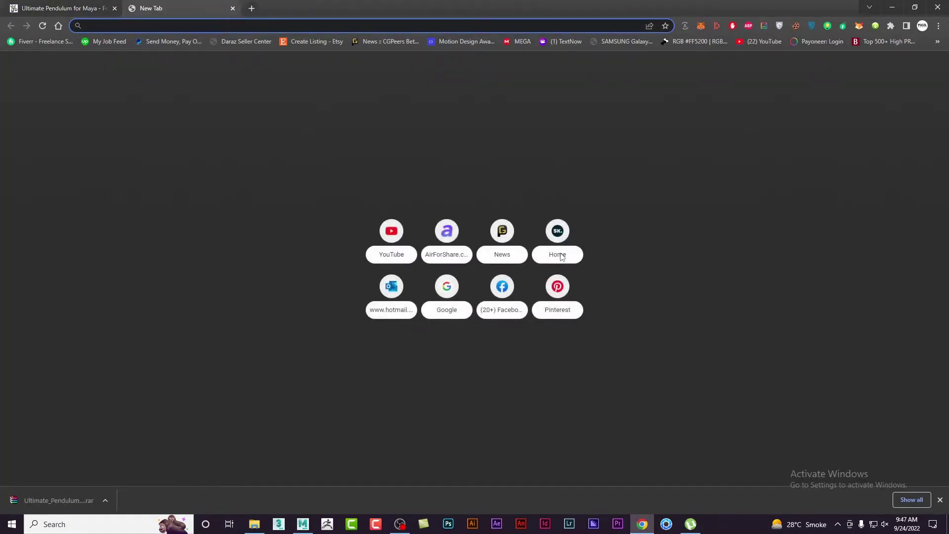
{"action": "type", "text": "pendulu"}
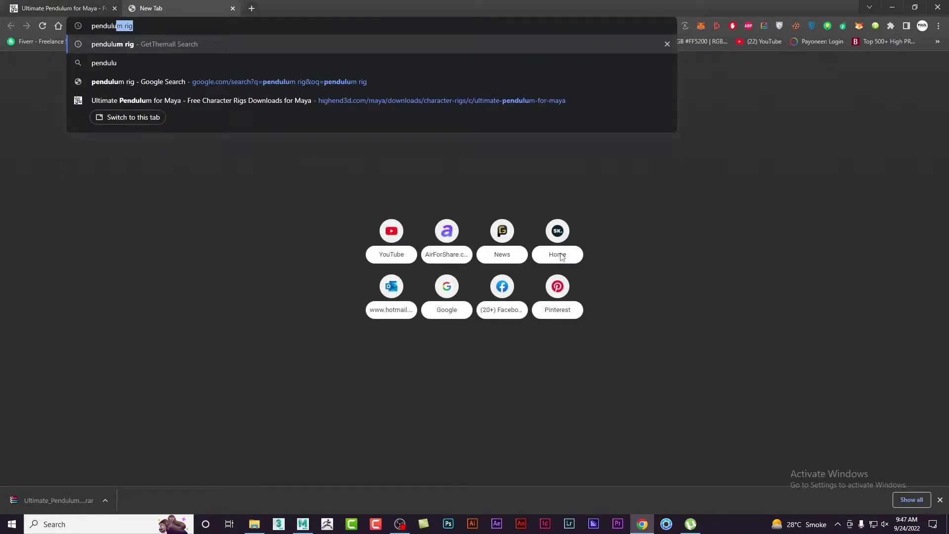
{"action": "type", "text": "m animation ref"}
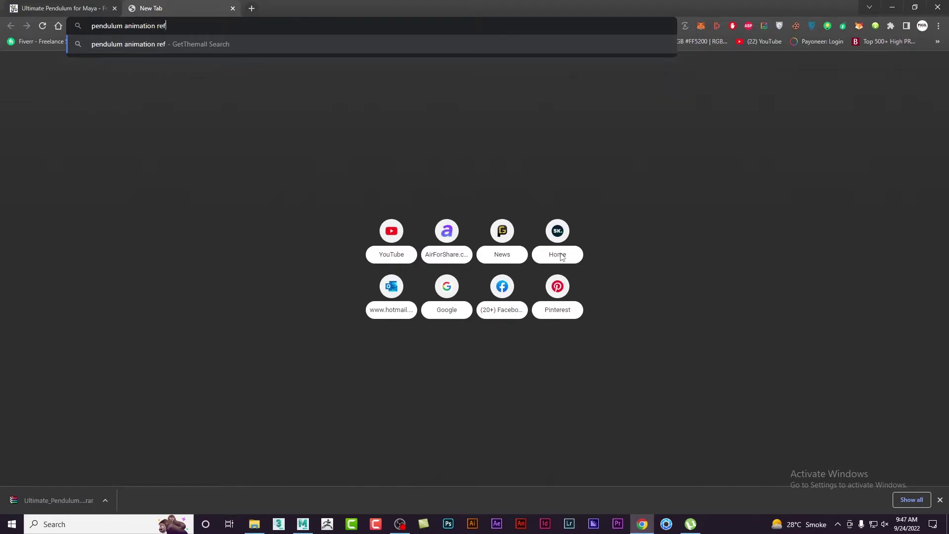
{"action": "type", "text": "erence"}
{"action": "key", "text": "Return"}
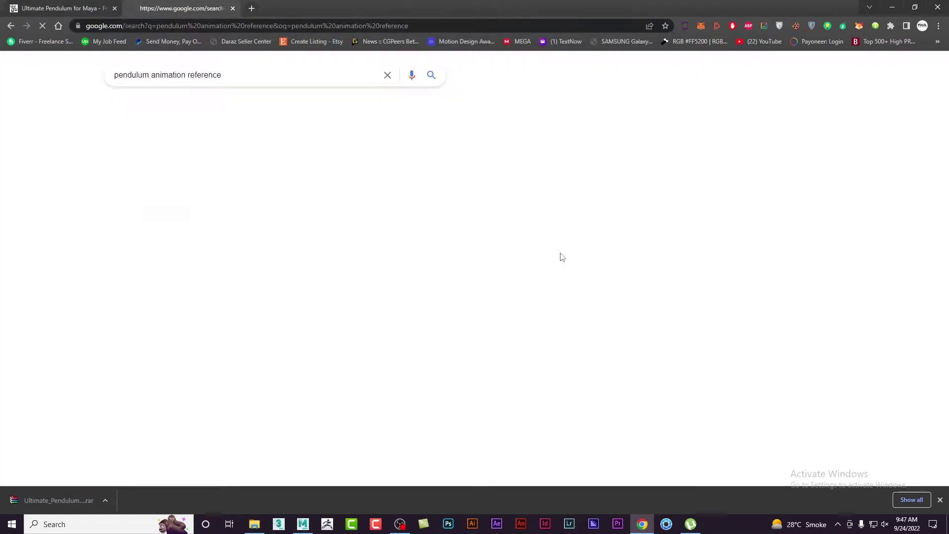
- Switch results to Images and preview the pendulum tutorial and Animation Mentor planning sketch
{"action": "left_click", "coordinate": [165, 101]}
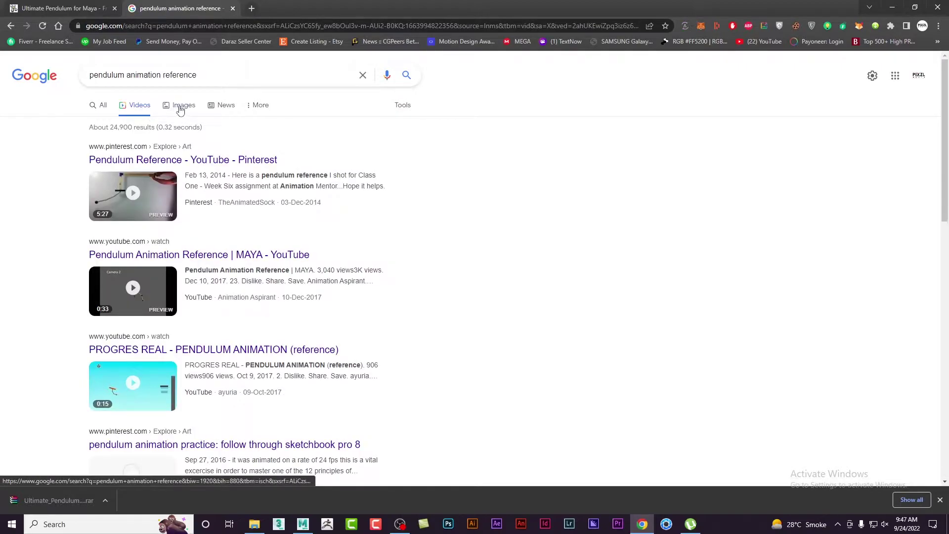
{"action": "left_click", "coordinate": [179, 108]}
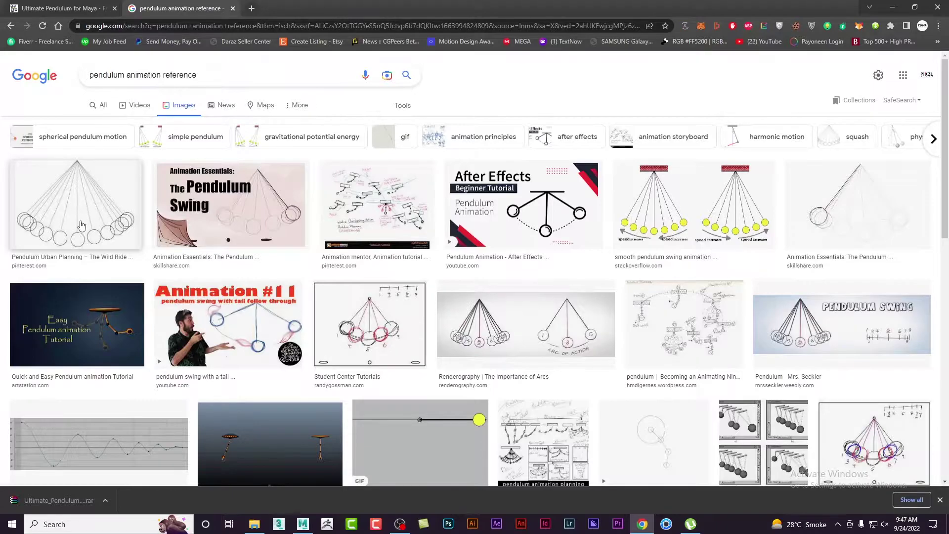
{"action": "left_click", "coordinate": [111, 336]}
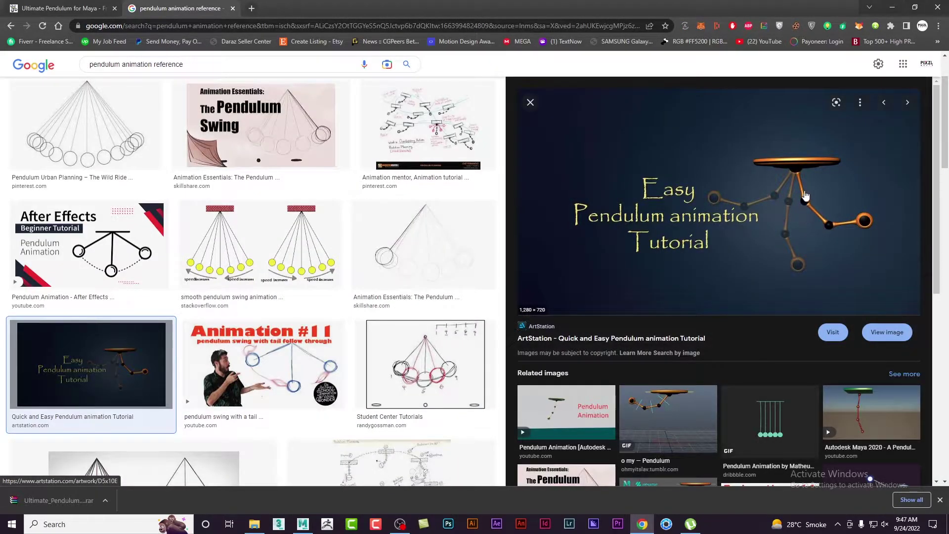
{"action": "left_click", "coordinate": [437, 133]}
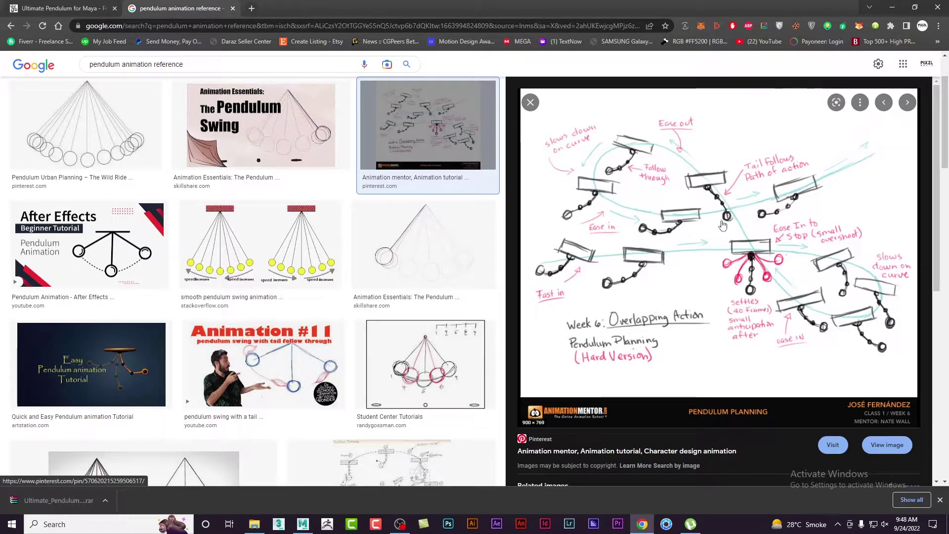
- Preview the Renderography arcs-of-action pendulum image, then return to Maya
{"action": "scroll", "coordinate": [700, 320], "scroll_direction": "down", "scroll_amount": 3}
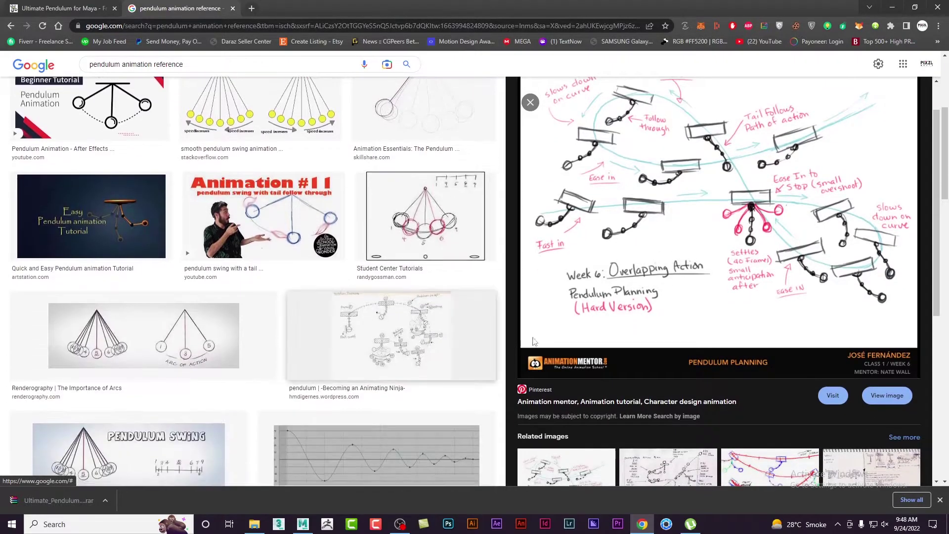
{"action": "scroll", "coordinate": [741, 361], "scroll_direction": "down", "scroll_amount": 2}
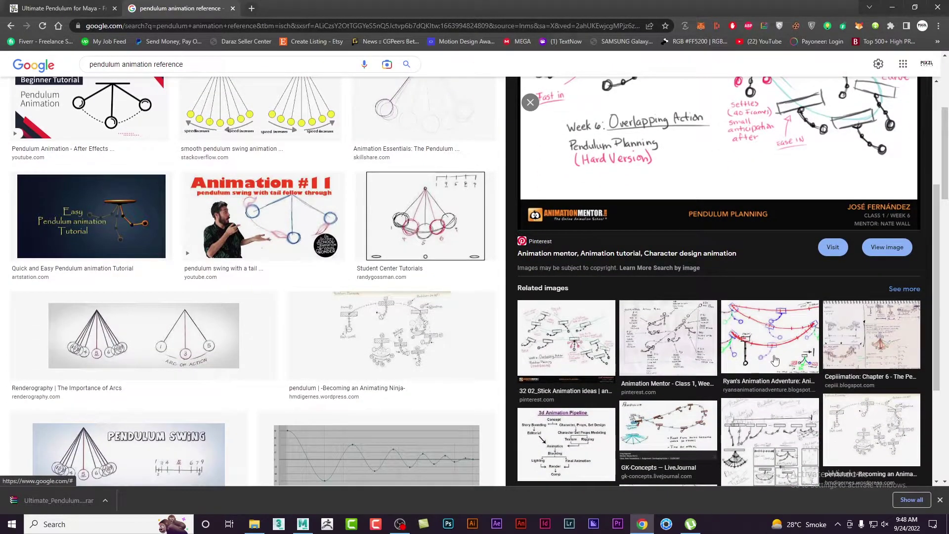
{"action": "scroll", "coordinate": [774, 359], "scroll_direction": "down", "scroll_amount": 2}
{"action": "scroll", "coordinate": [741, 346], "scroll_direction": "down", "scroll_amount": 2}
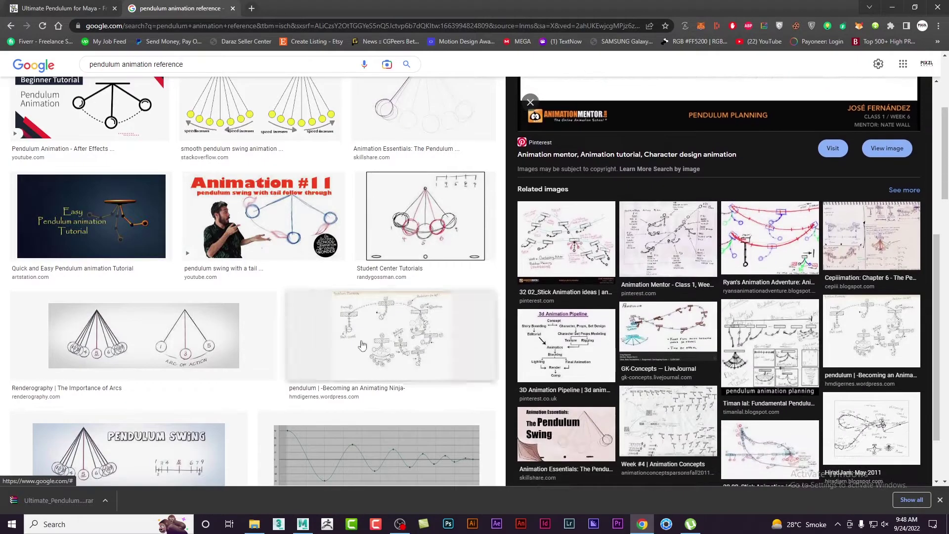
{"action": "left_click", "coordinate": [223, 341]}
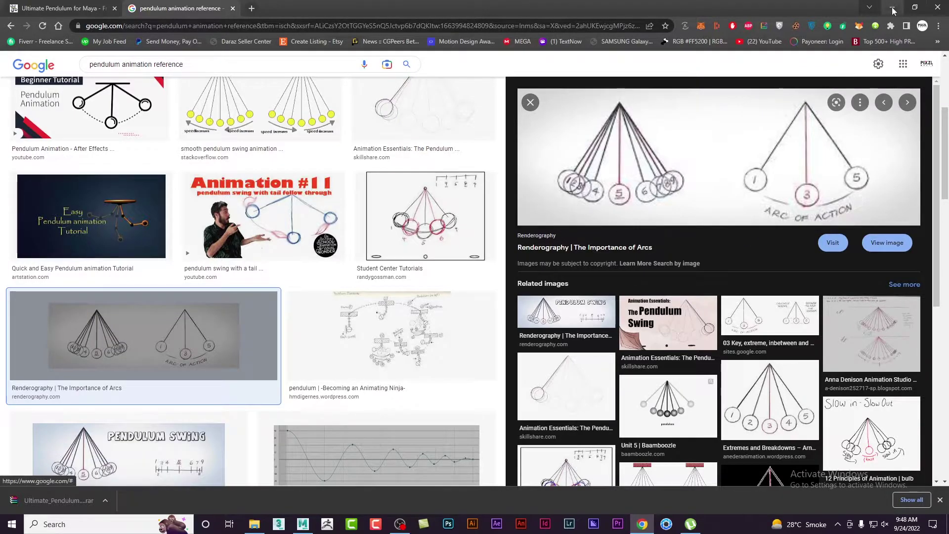
{"action": "key", "text": "alt+Tab"}
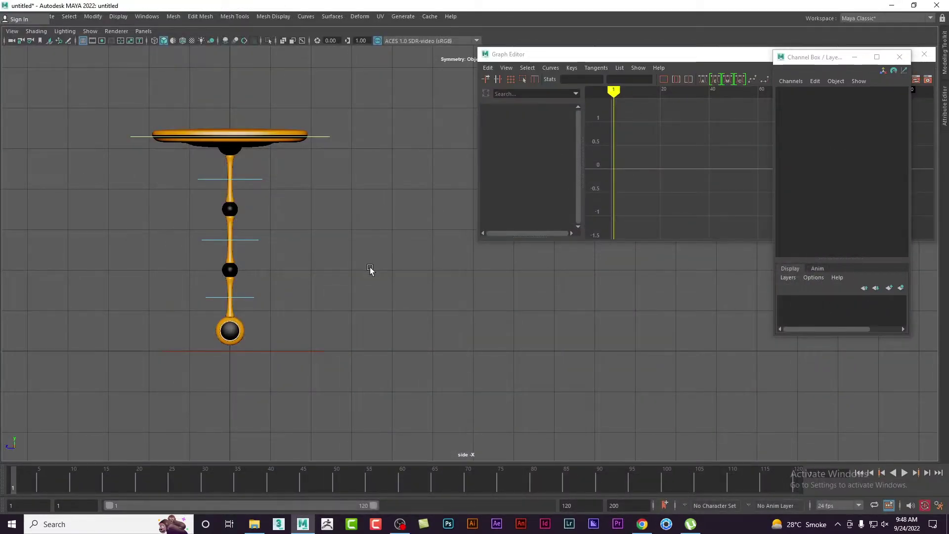
- With the three pendulum controls selected, set the playback range end frame to 50
{"action": "left_click_drag", "start_coordinate": [282, 170], "coordinate": [240, 316]}
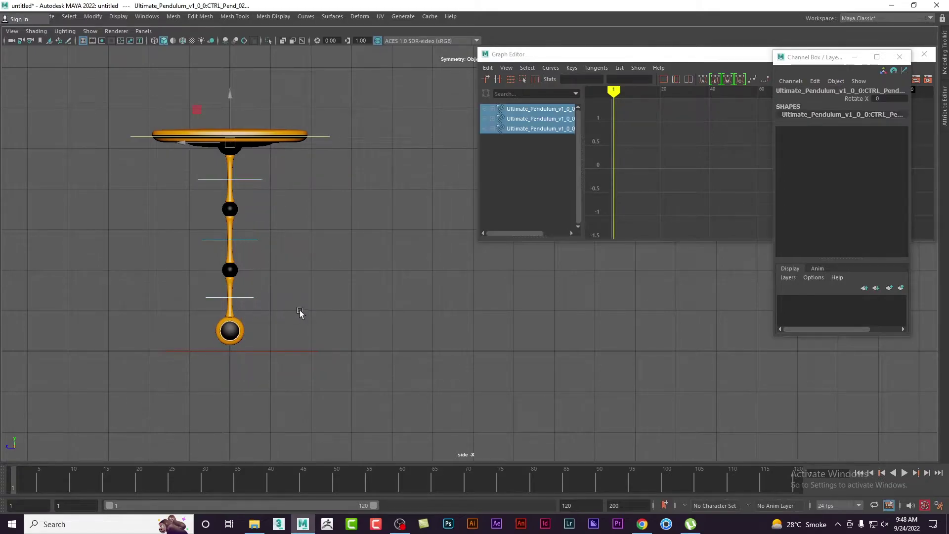
{"action": "middle_click_drag", "start_coordinate": [325, 296], "coordinate": [362, 323], "text": "alt"}
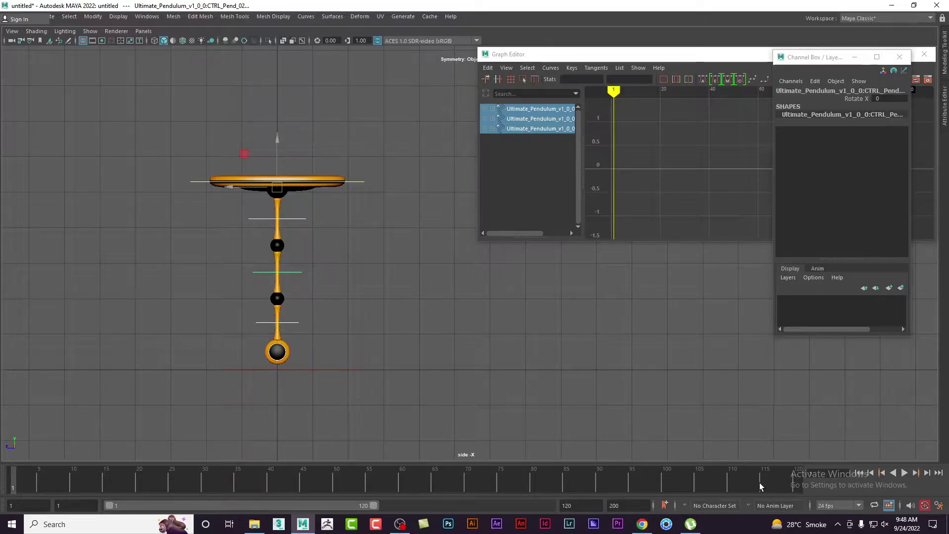
{"action": "left_click", "coordinate": [612, 505]}
{"action": "mouse_move", "coordinate": [690, 524]}
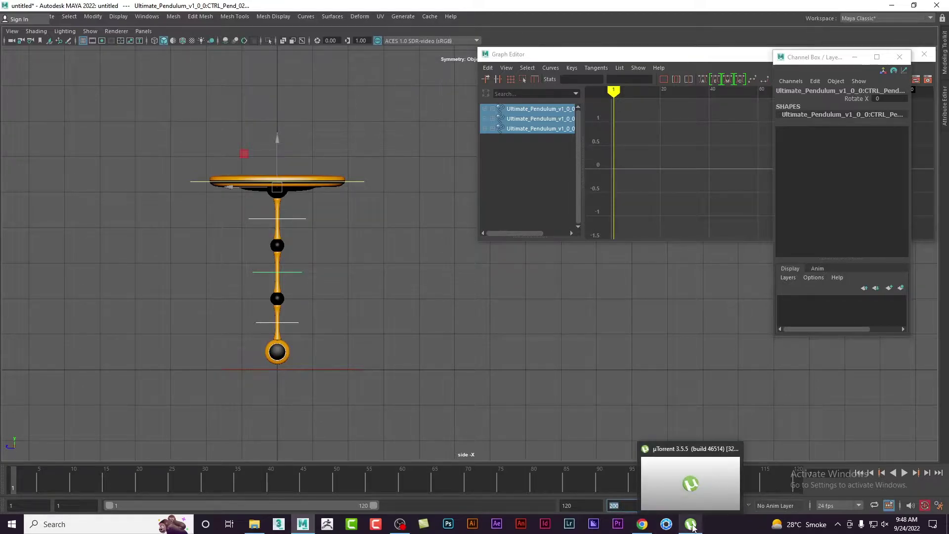
{"action": "type", "text": "50"}
{"action": "key", "text": "Return"}
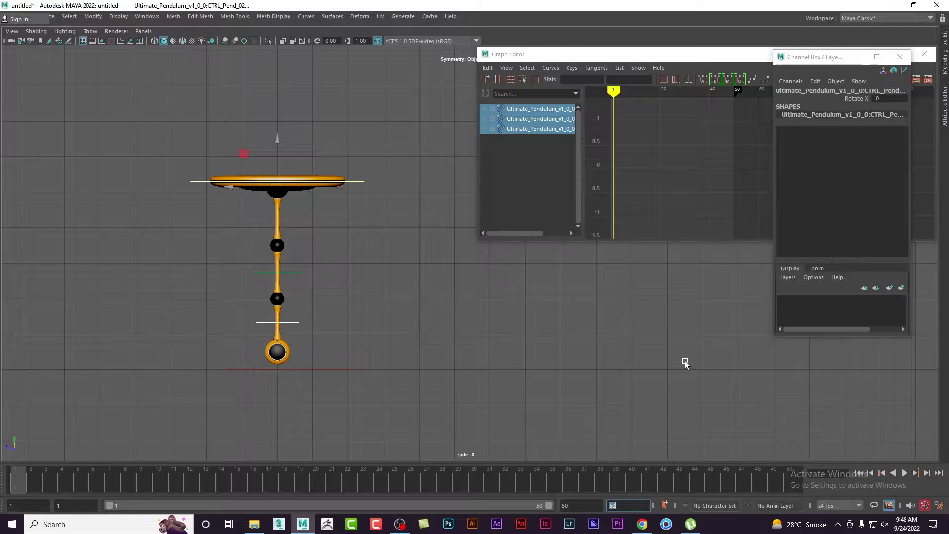
{"action": "middle_click_drag", "start_coordinate": [519, 367], "coordinate": [513, 373], "text": "alt"}
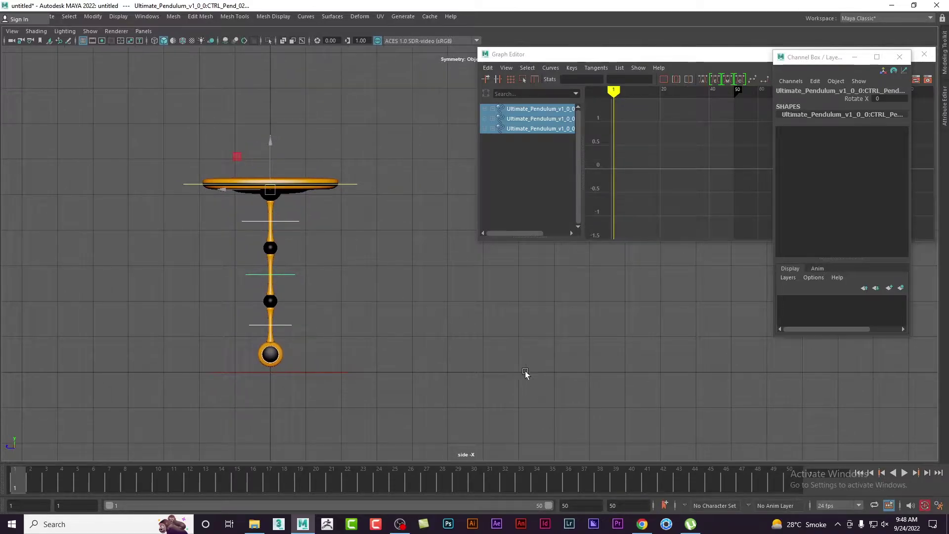
{"action": "left_click", "coordinate": [417, 360]}
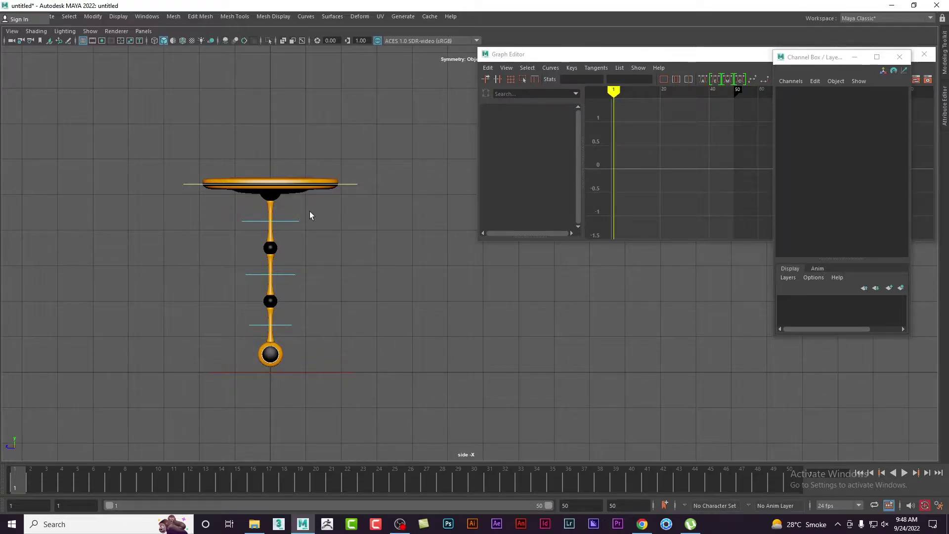
{"action": "left_click_drag", "start_coordinate": [310, 212], "coordinate": [286, 330]}
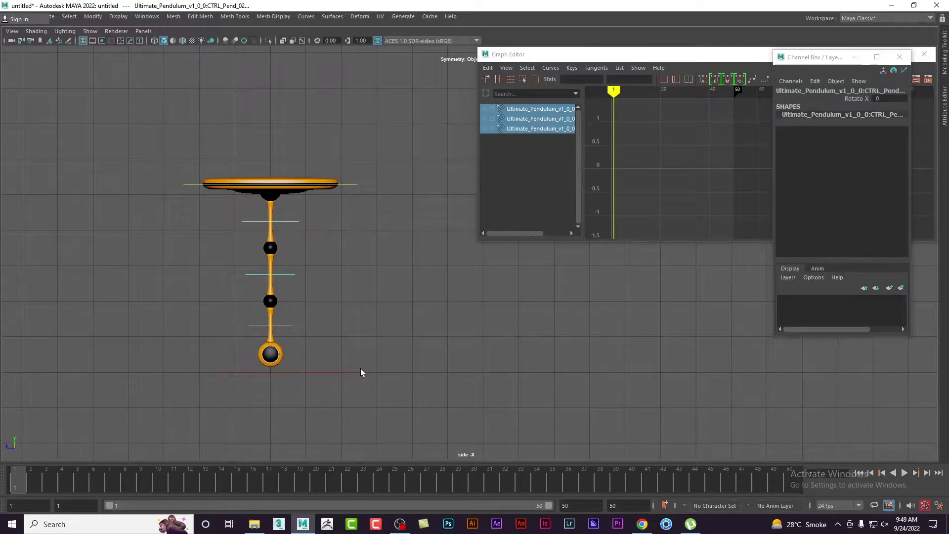
- Rotate the pendulum controls up to the left, trying Rotate X -52 and settling on -50
{"action": "key", "text": "e"}
{"action": "left_click_drag", "start_coordinate": [308, 165], "coordinate": [314, 206]}
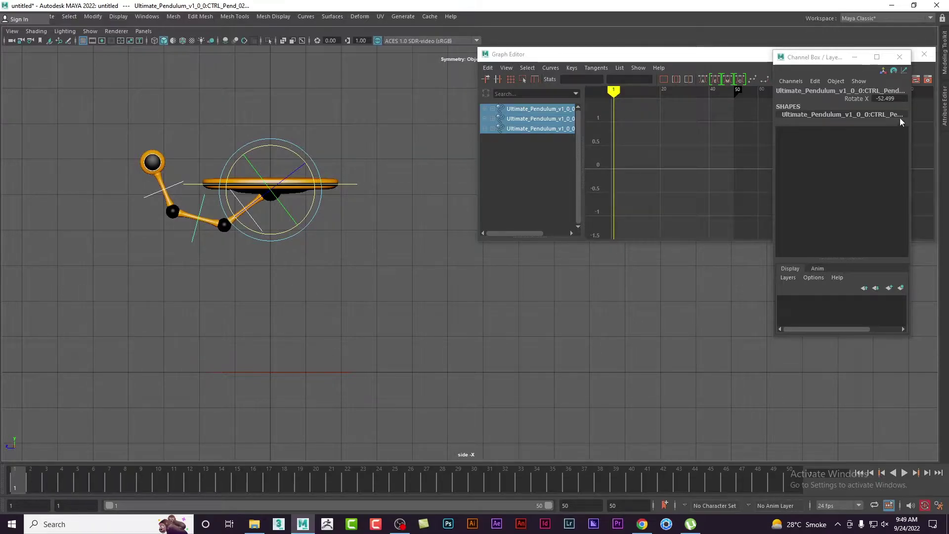
{"action": "double_click", "coordinate": [897, 99]}
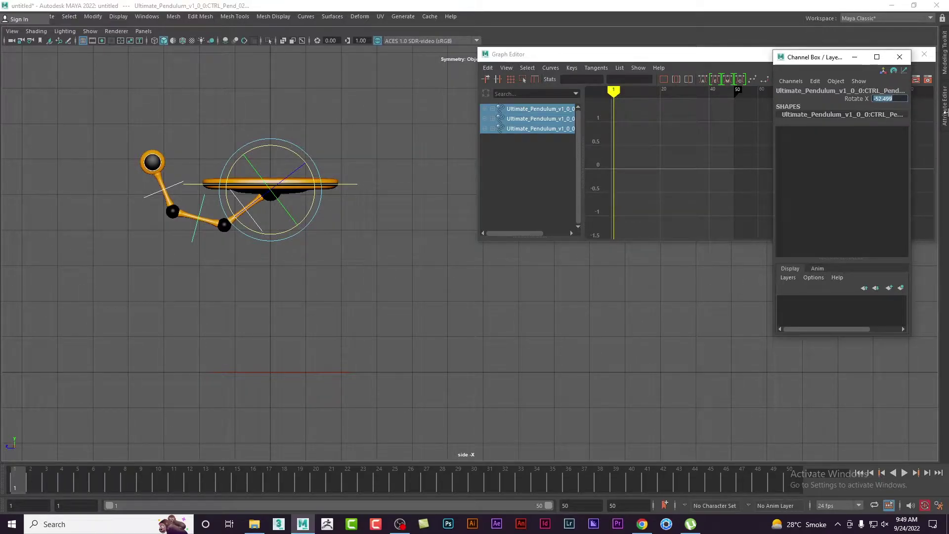
{"action": "type", "text": "-52"}
{"action": "key", "text": "Return"}
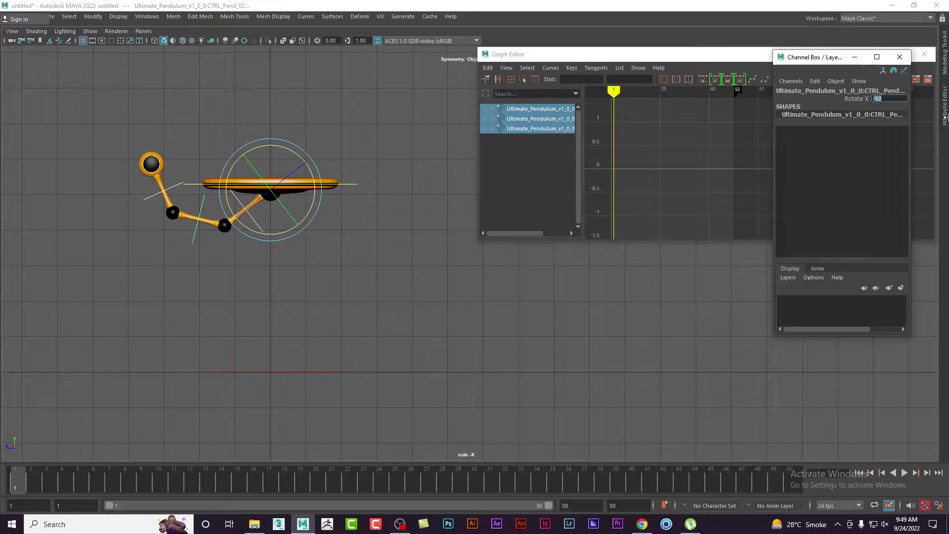
{"action": "type", "text": "-50"}
{"action": "key", "text": "Return"}
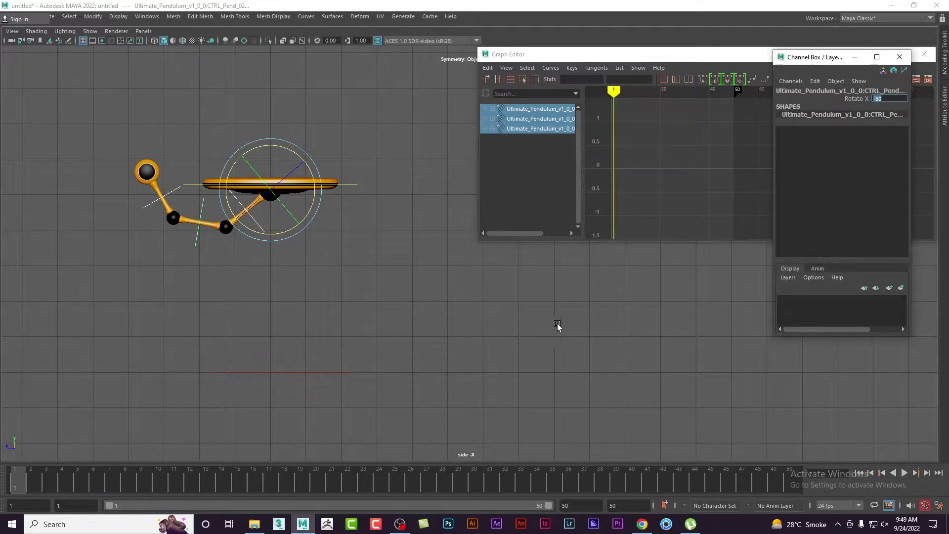
{"action": "left_click", "coordinate": [857, 100]}
- Key Selected on Rotate X to set a -50 key at frame 1
{"action": "right_click", "coordinate": [857, 102]}
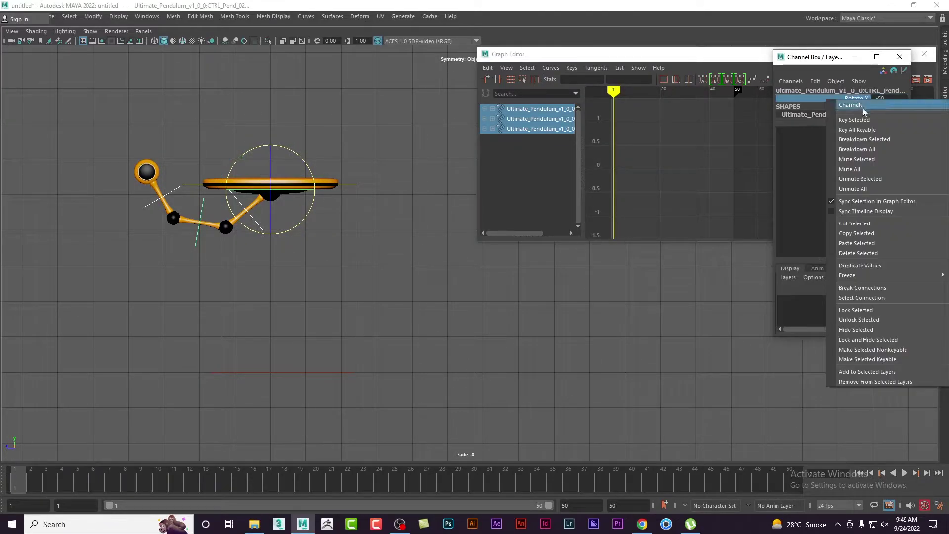
{"action": "left_click", "coordinate": [774, 209]}
{"action": "left_click", "coordinate": [773, 205]}
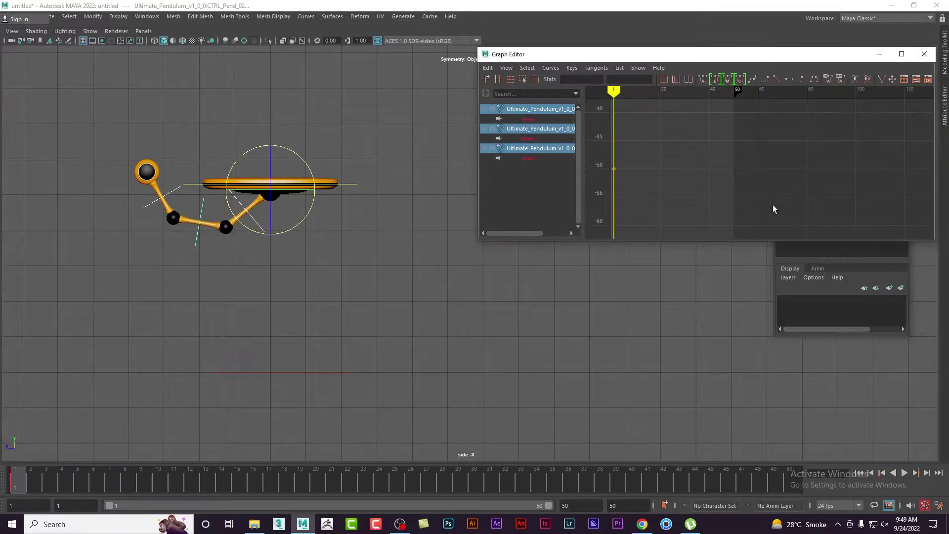
{"action": "left_click", "coordinate": [829, 314]}
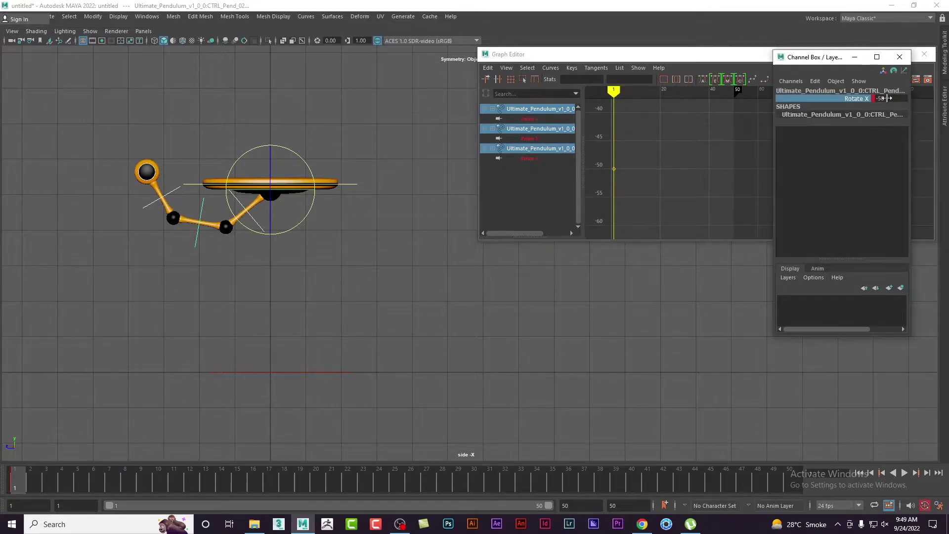
- Move the Channel Box window down, collapse its Layer Editor section, and deselect
{"action": "mouse_move", "coordinate": [832, 53]}
{"action": "left_mouse_down"}
{"action": "mouse_move", "coordinate": [769, 119]}
{"action": "mouse_move", "coordinate": [758, 268]}
{"action": "left_mouse_up"}
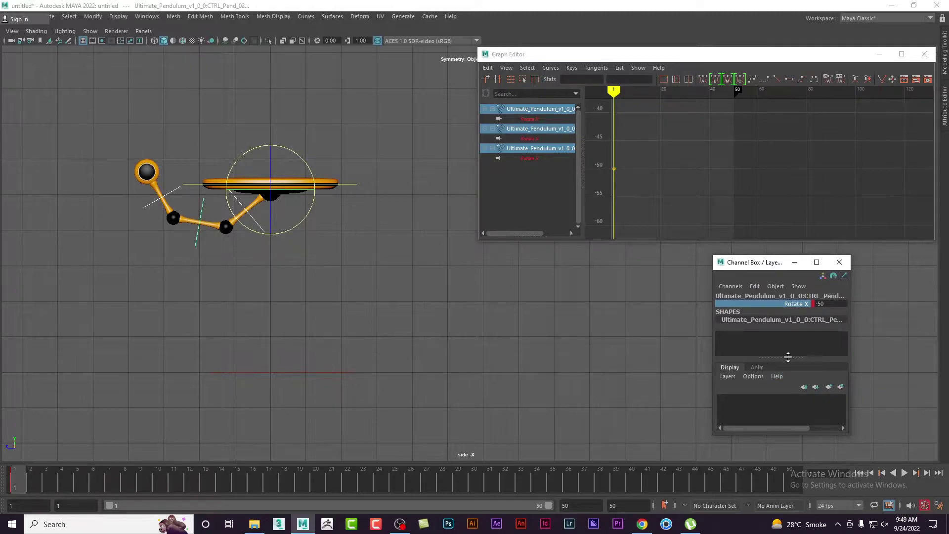
{"action": "left_click_drag", "start_coordinate": [788, 356], "coordinate": [791, 411]}
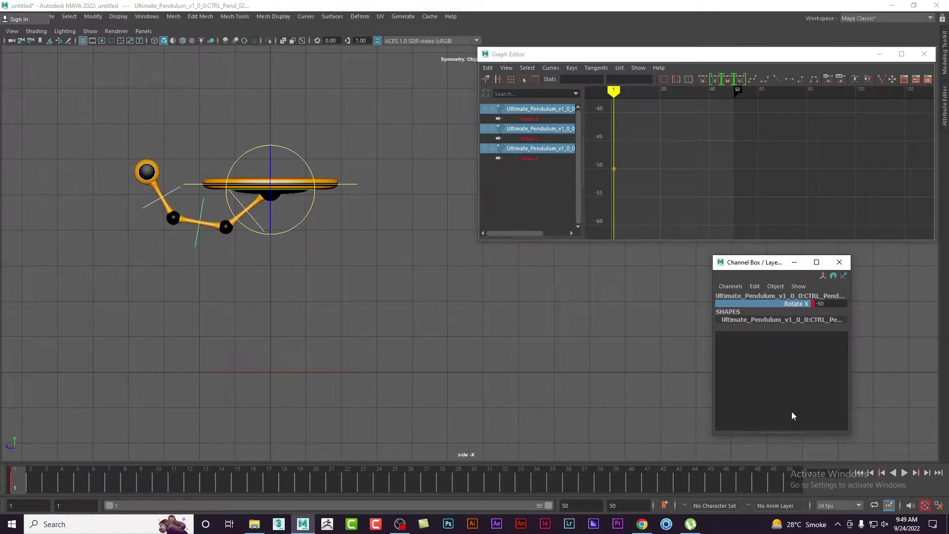
{"action": "left_click", "coordinate": [589, 438]}
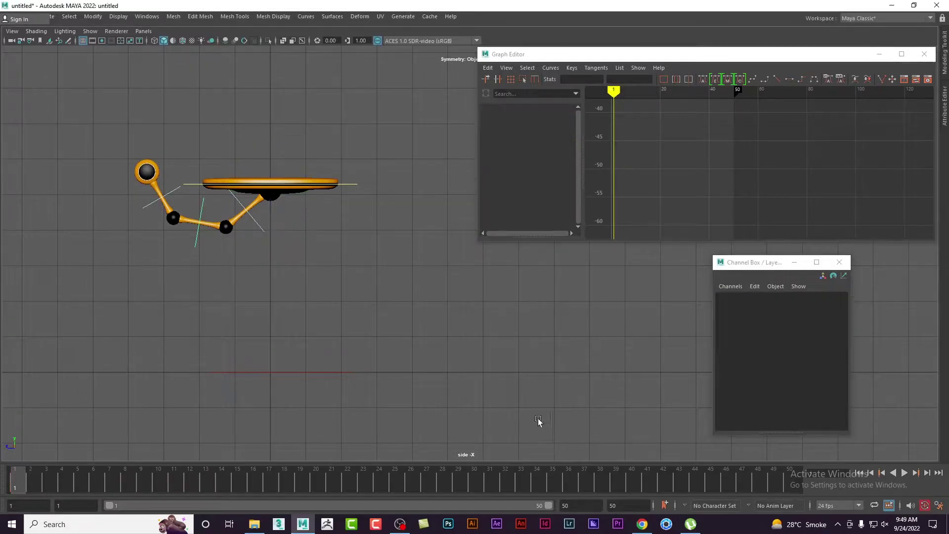
- In perspective view, create a test polygon sphere and move it across the grid
{"action": "key", "text": "space"}
{"action": "left_click_drag", "start_coordinate": [523, 383], "coordinate": [525, 368]}
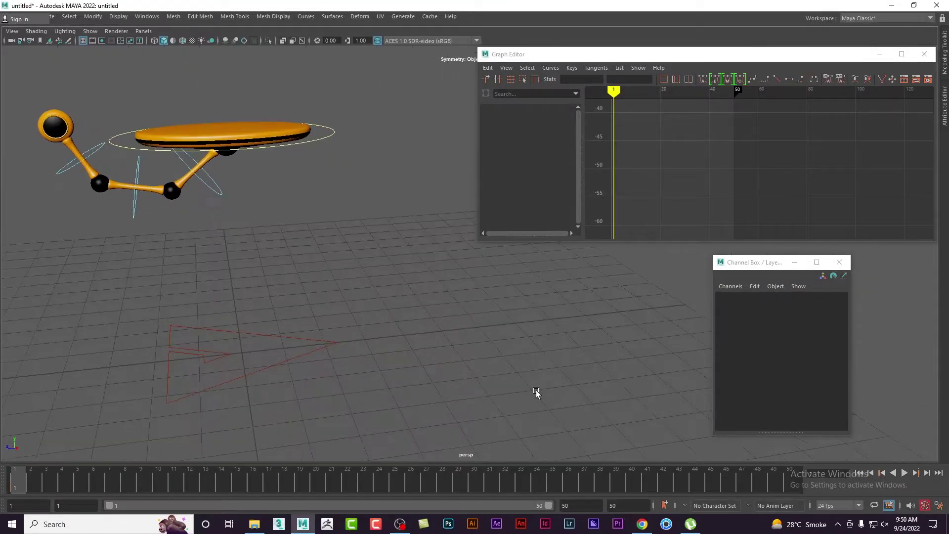
{"action": "key", "text": "space"}
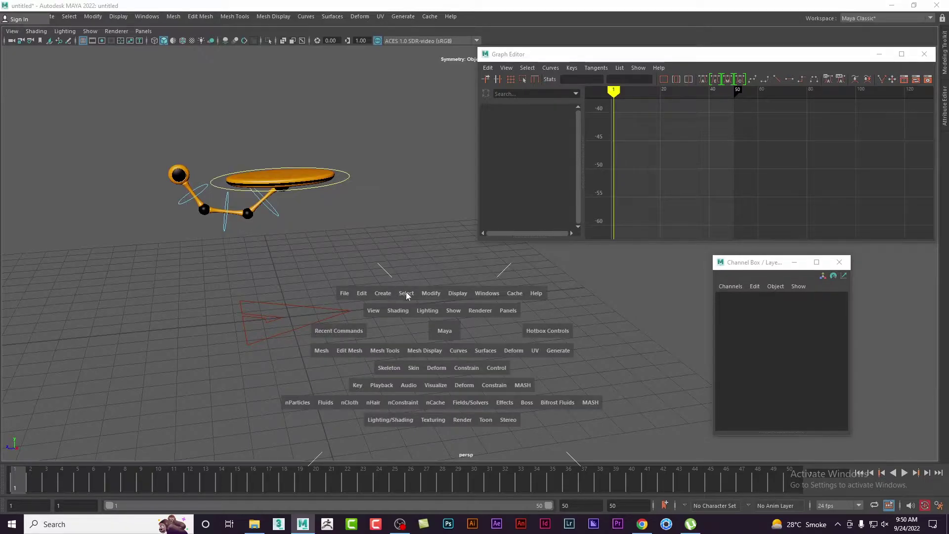
{"action": "left_click", "coordinate": [383, 295]}
{"action": "mouse_move", "coordinate": [412, 72]}
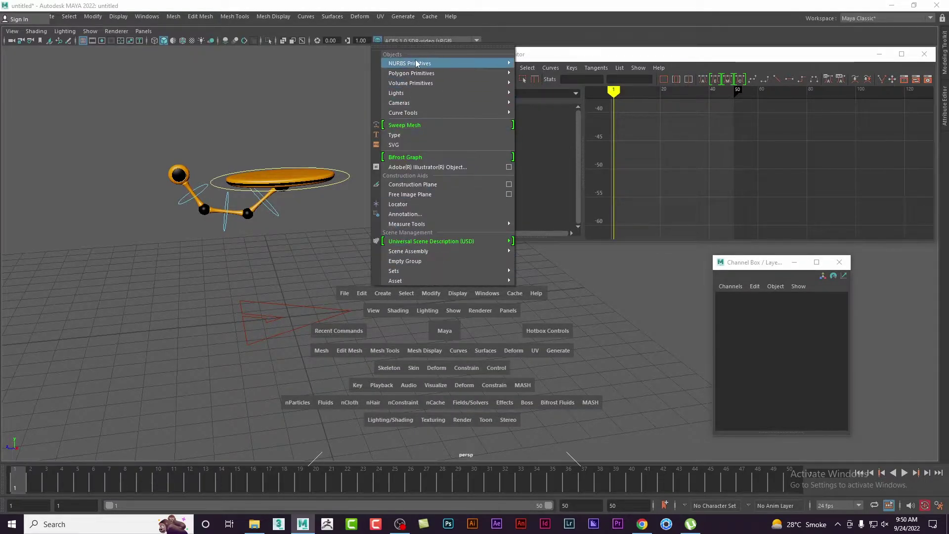
{"action": "left_click", "coordinate": [568, 73]}
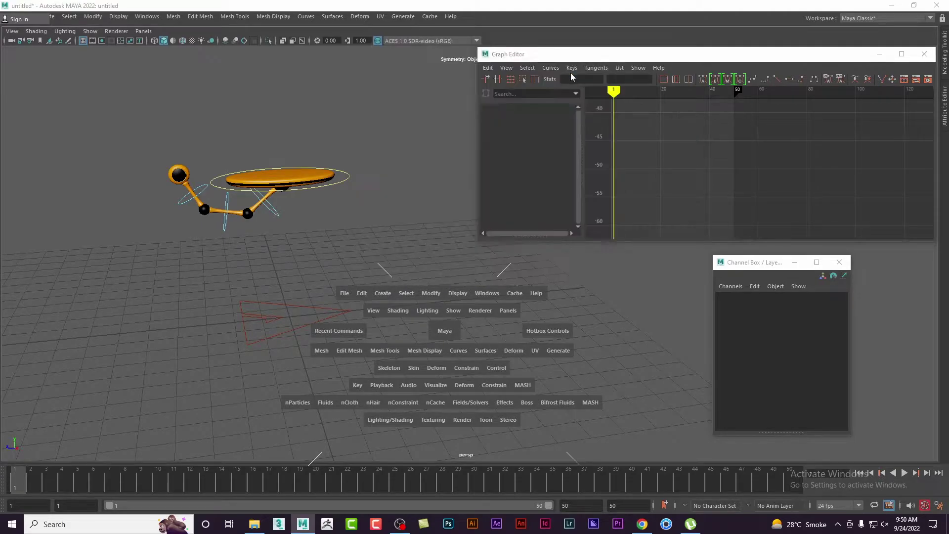
{"action": "left_click", "coordinate": [371, 371]}
{"action": "left_click", "coordinate": [296, 313]}
{"action": "key", "text": "w"}
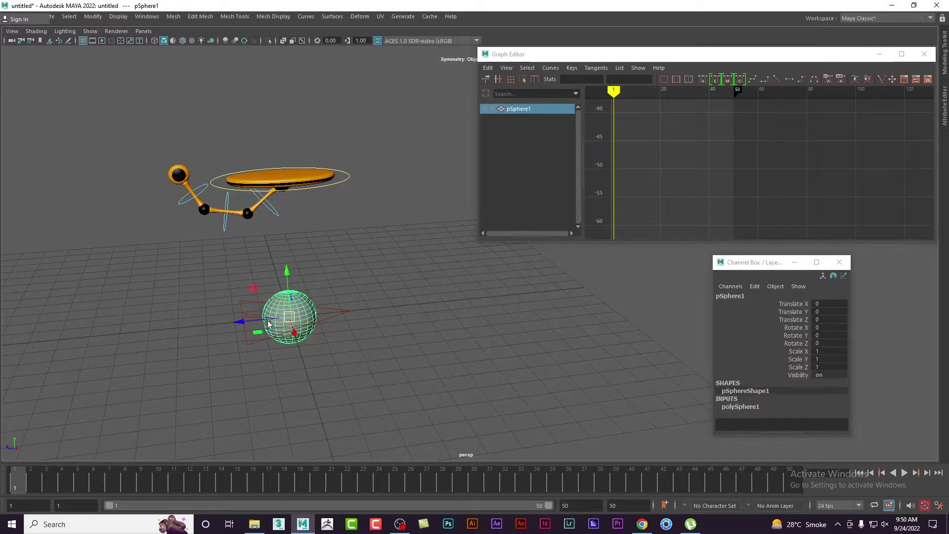
{"action": "left_click_drag", "start_coordinate": [257, 332], "coordinate": [453, 368]}
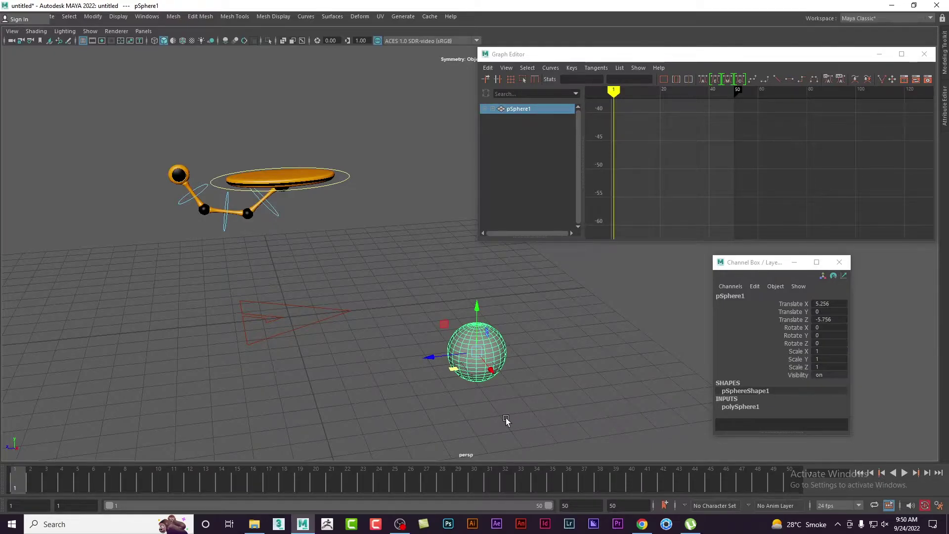
- Key the sphere at frame 1, then reselect and delete pSphere1
{"action": "key", "text": "s"}
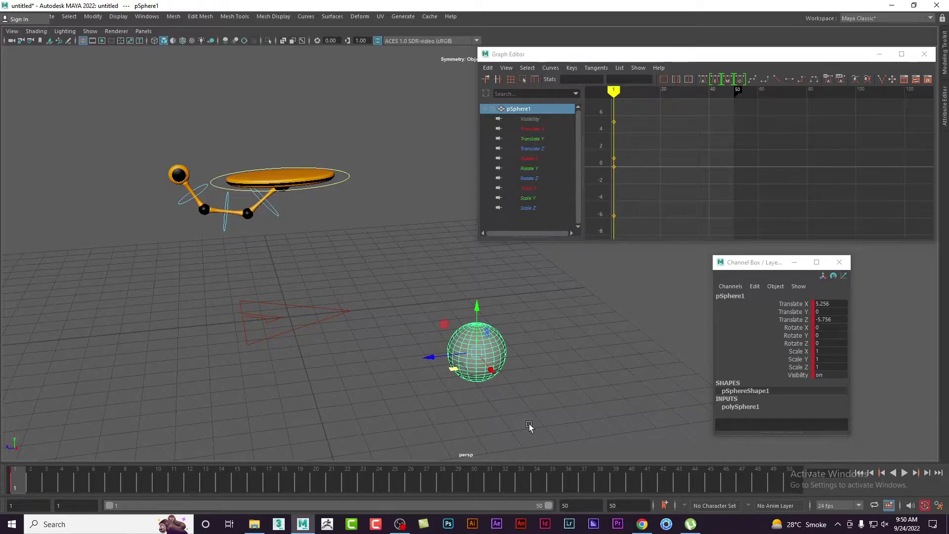
{"action": "left_click", "coordinate": [529, 423]}
{"action": "left_click", "coordinate": [483, 379]}
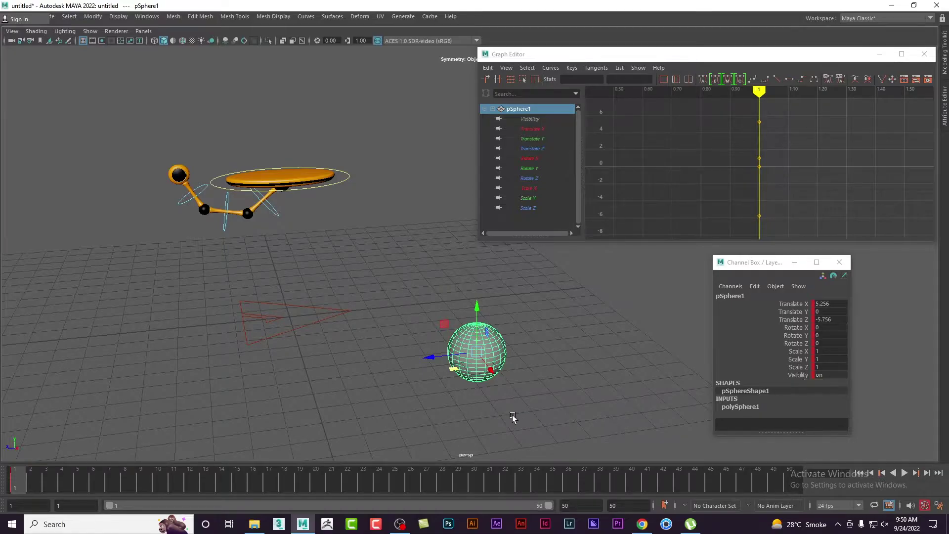
{"action": "key", "text": "Delete"}
- In side view, select the CTRL_Pend controls and go to frame 8
{"action": "key", "text": "space"}
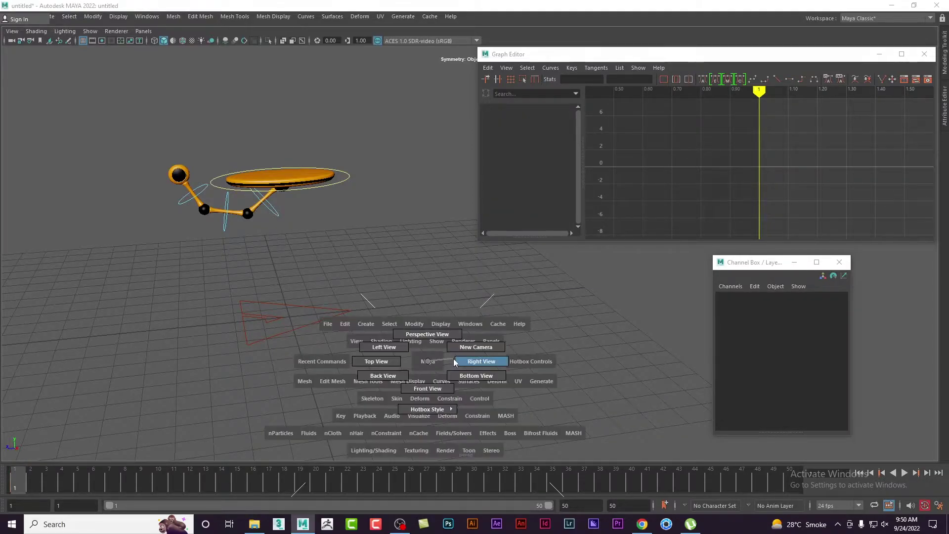
{"action": "left_click_drag", "start_coordinate": [427, 361], "coordinate": [400, 334]}
{"action": "left_click", "coordinate": [278, 240]}
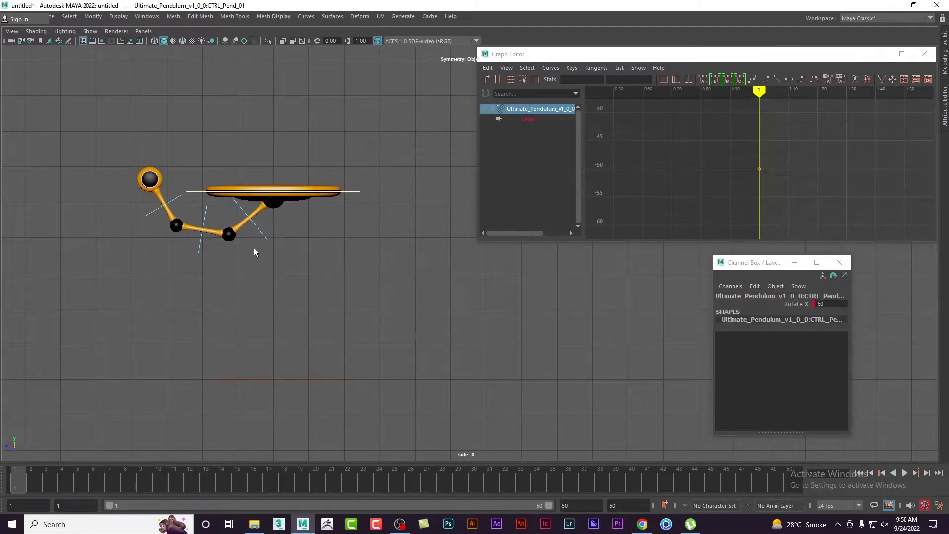
{"action": "mouse_move", "coordinate": [212, 245]}
{"action": "left_mouse_down", "text": "shift"}
{"action": "mouse_move", "coordinate": [126, 232]}
{"action": "mouse_move", "coordinate": [150, 225]}
{"action": "left_mouse_up", "text": "shift"}
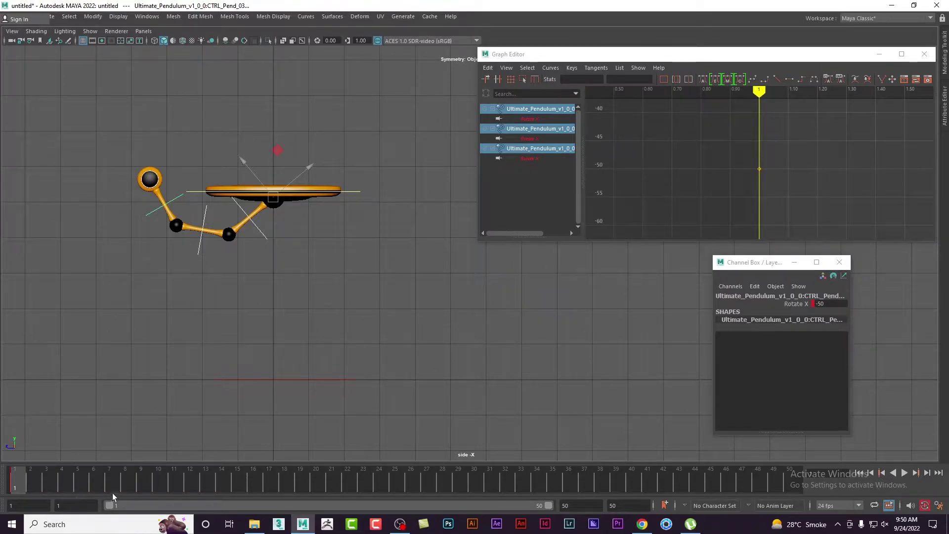
{"action": "left_click_drag", "start_coordinate": [111, 494], "coordinate": [126, 488]}
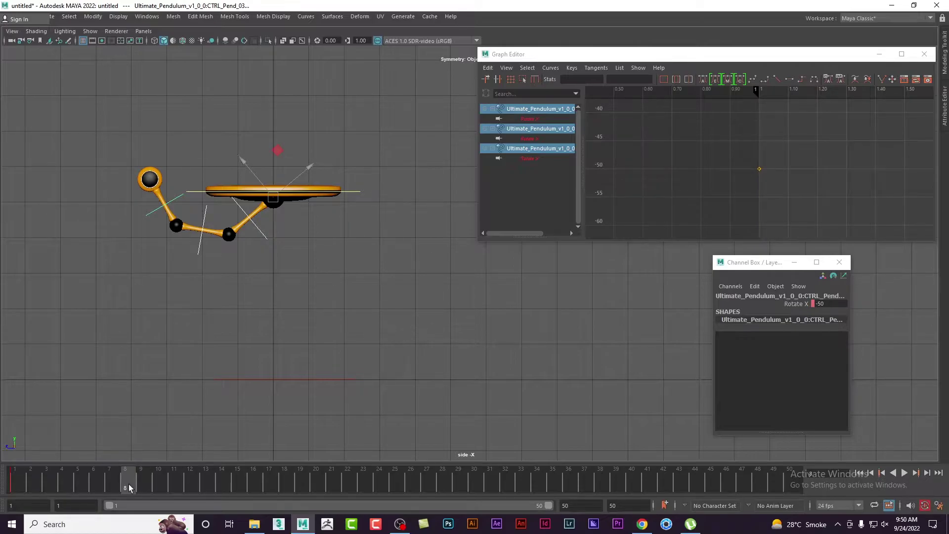
- Swing the pendulum right with Rotate X 55 (after trying 60) and play the animation
{"action": "key", "text": "e"}
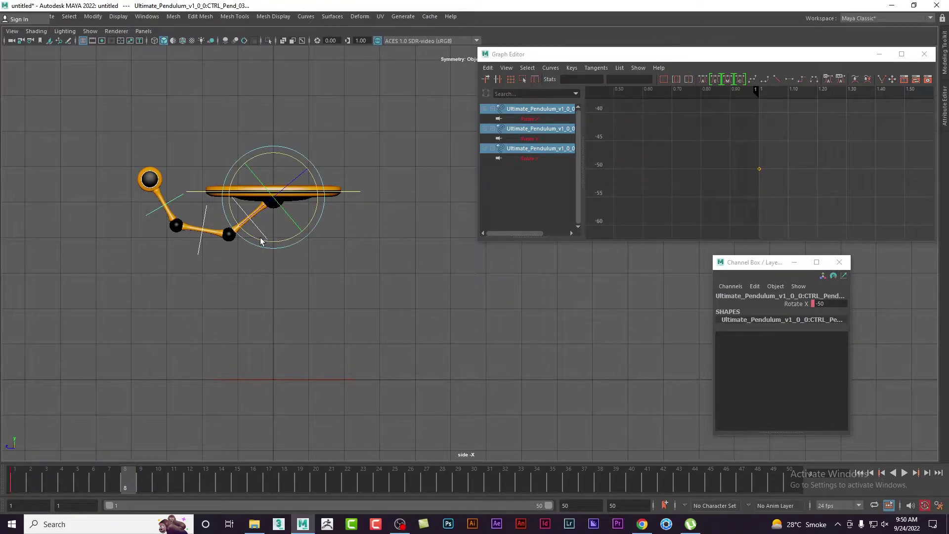
{"action": "mouse_move", "coordinate": [258, 241]}
{"action": "left_mouse_down"}
{"action": "mouse_move", "coordinate": [336, 245]}
{"action": "mouse_move", "coordinate": [392, 233]}
{"action": "left_mouse_up"}
{"action": "left_click", "coordinate": [823, 304]}
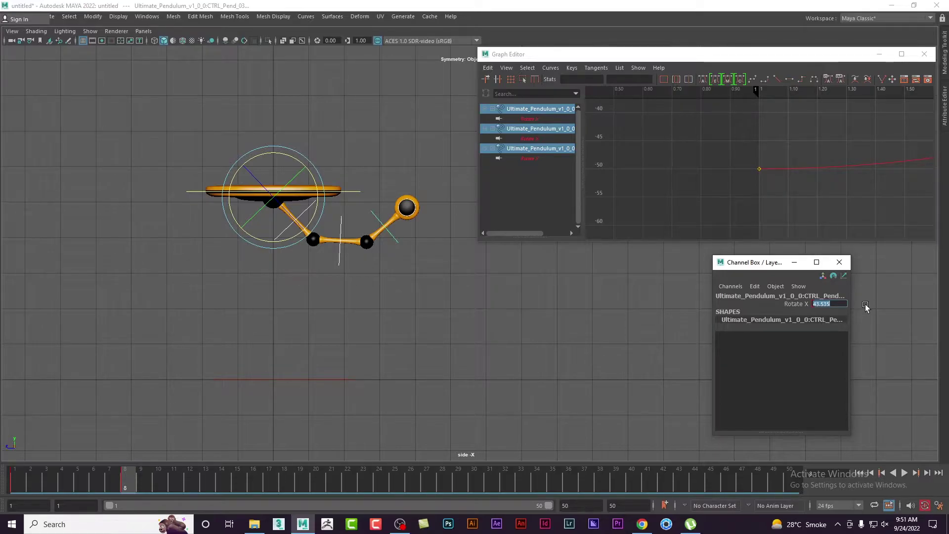
{"action": "type", "text": "60"}
{"action": "key", "text": "Return"}
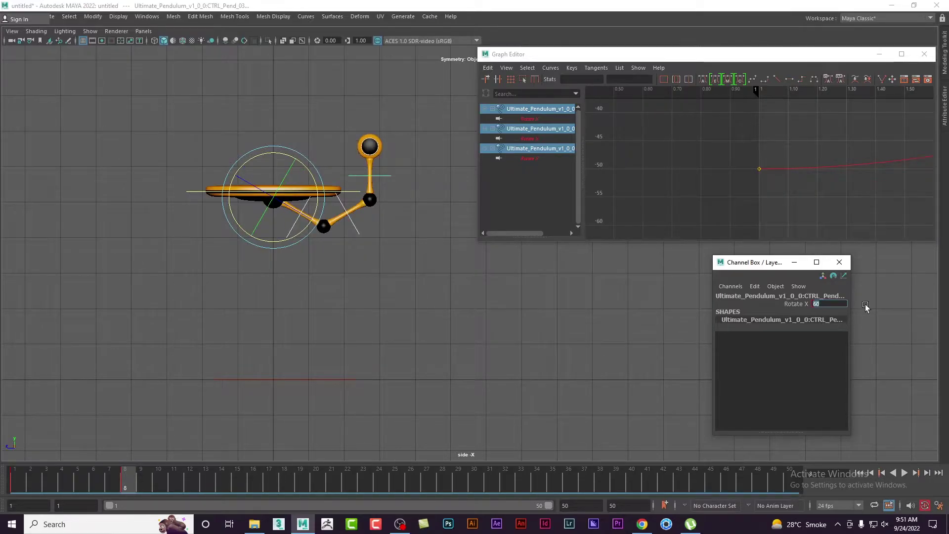
{"action": "type", "text": "55"}
{"action": "key", "text": "Return"}
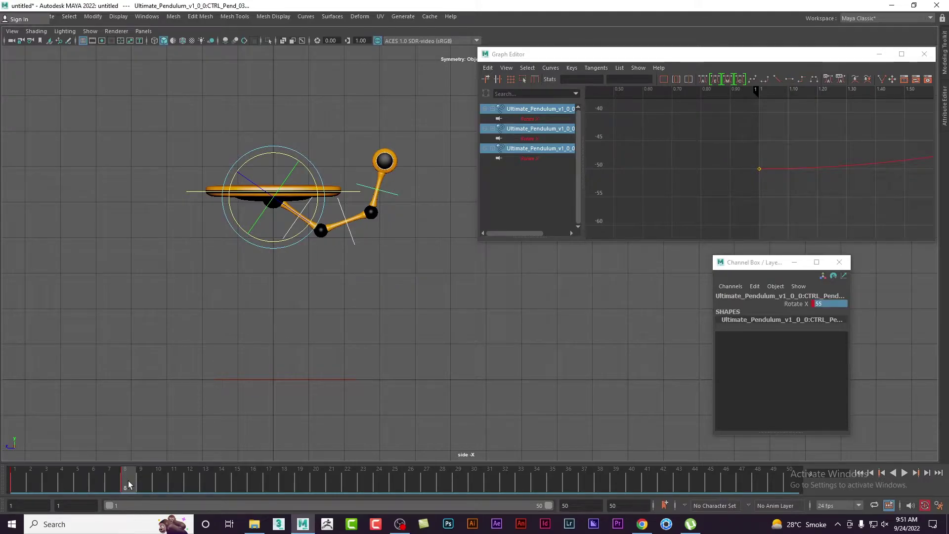
{"action": "key", "text": "alt+v"}
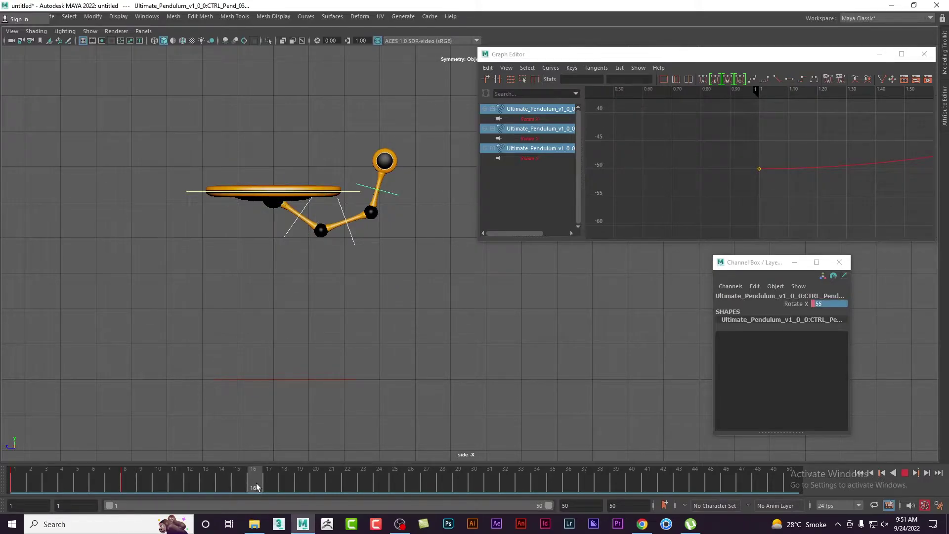
- Stop playback and set the pendulum's Rotate X to -43 at frame 16
{"action": "key", "text": "alt+v"}
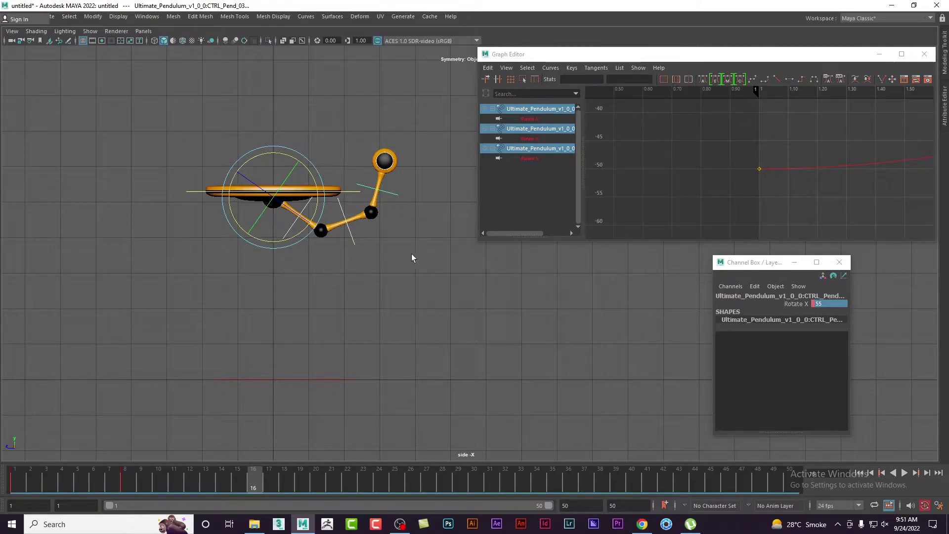
{"action": "left_click", "coordinate": [826, 304]}
{"action": "type", "text": "-"}
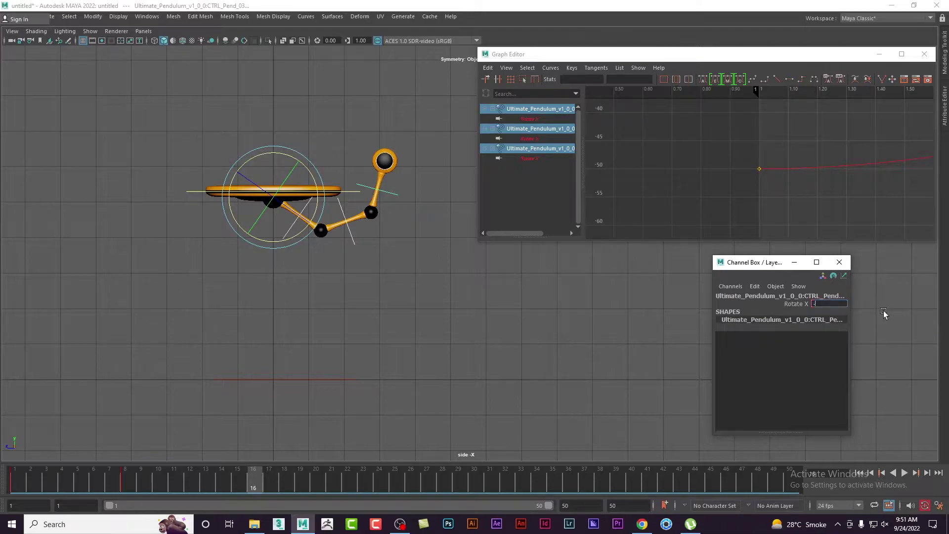
{"action": "type", "text": "43"}
{"action": "key", "text": "Return"}
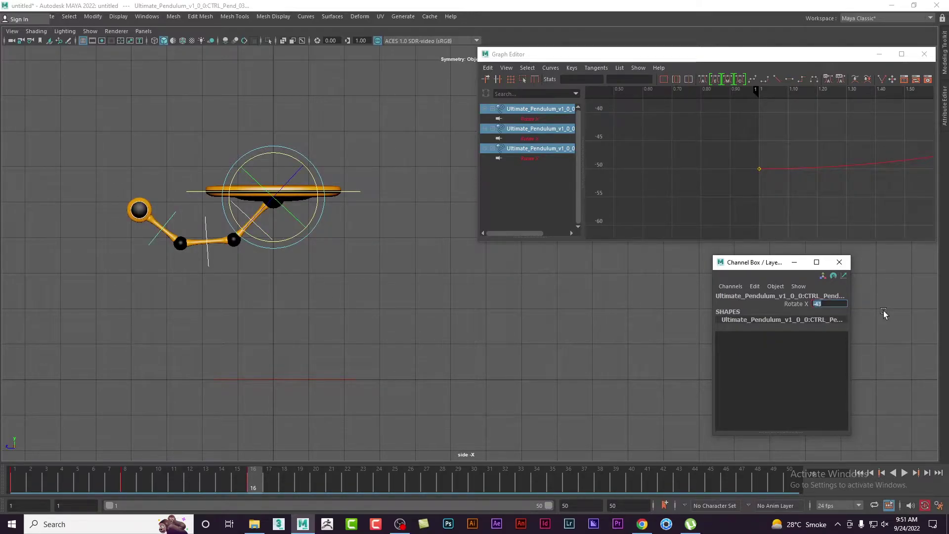
- Deselect the control and return the viewport to perspective view
{"action": "left_click", "coordinate": [598, 369]}
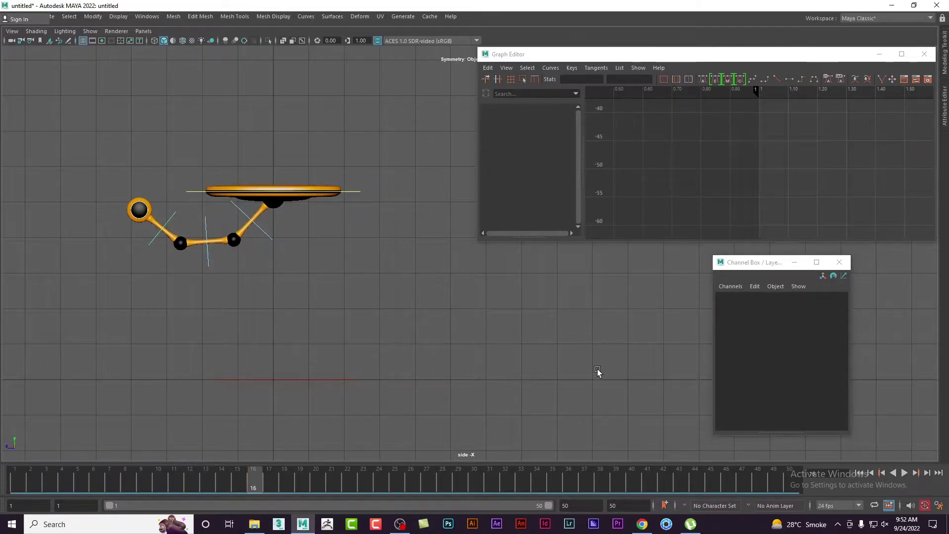
{"action": "key", "text": "space"}
{"action": "left_click_drag", "start_coordinate": [598, 370], "coordinate": [598, 355]}
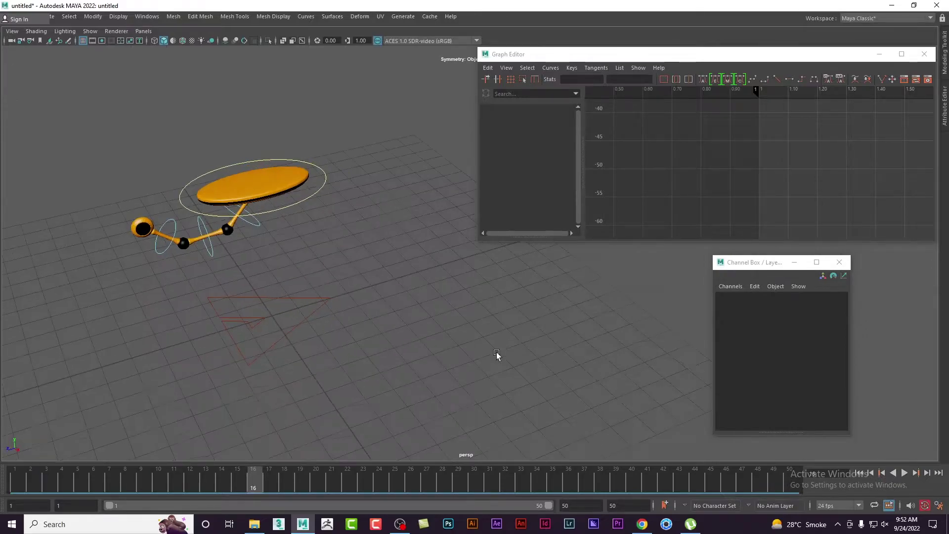
- Enable the Status Line in Interface > UI Elements preferences and save the preferences
{"action": "left_click", "coordinate": [938, 507]}
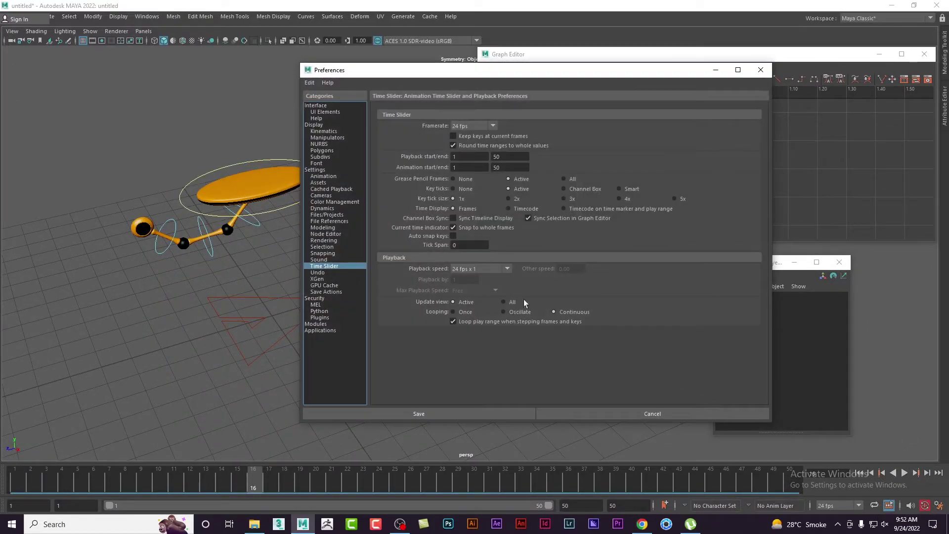
{"action": "left_click", "coordinate": [324, 177]}
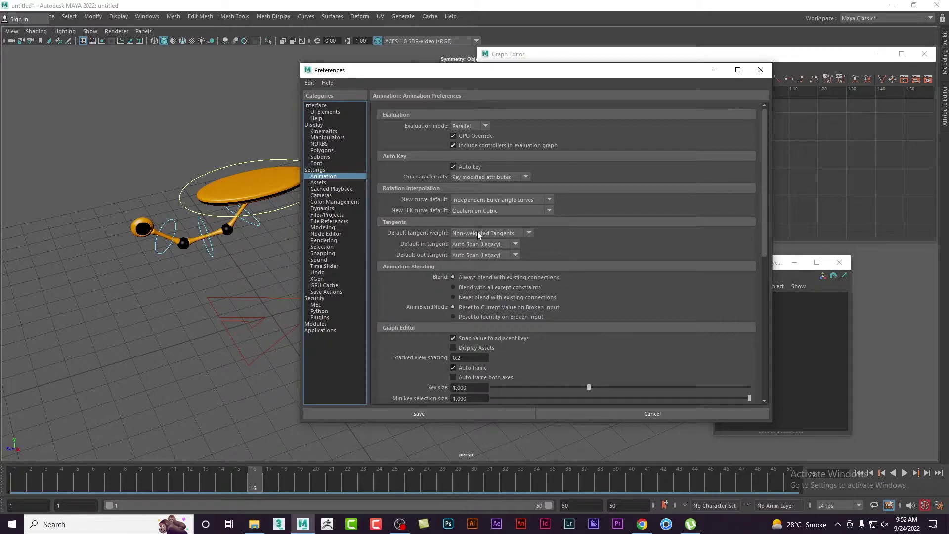
{"action": "left_click", "coordinate": [328, 111]}
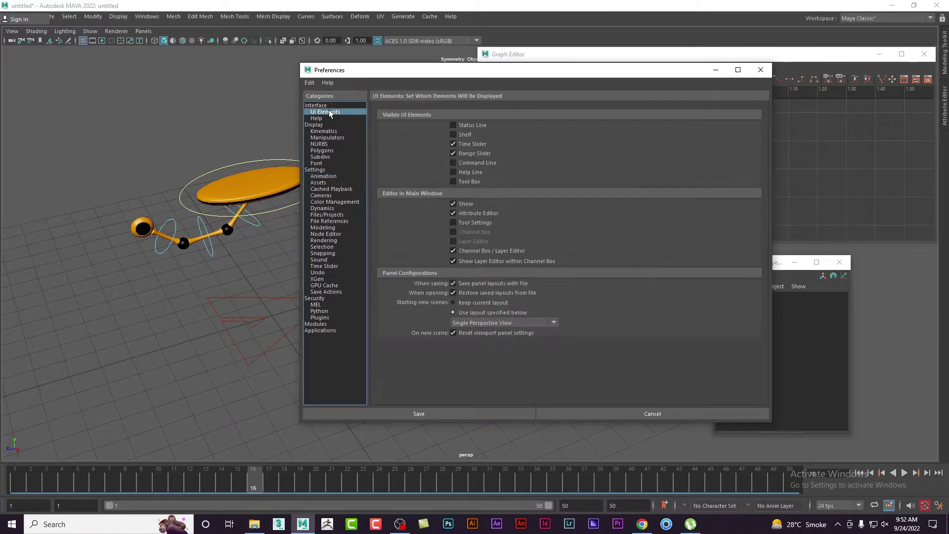
{"action": "left_click", "coordinate": [324, 176]}
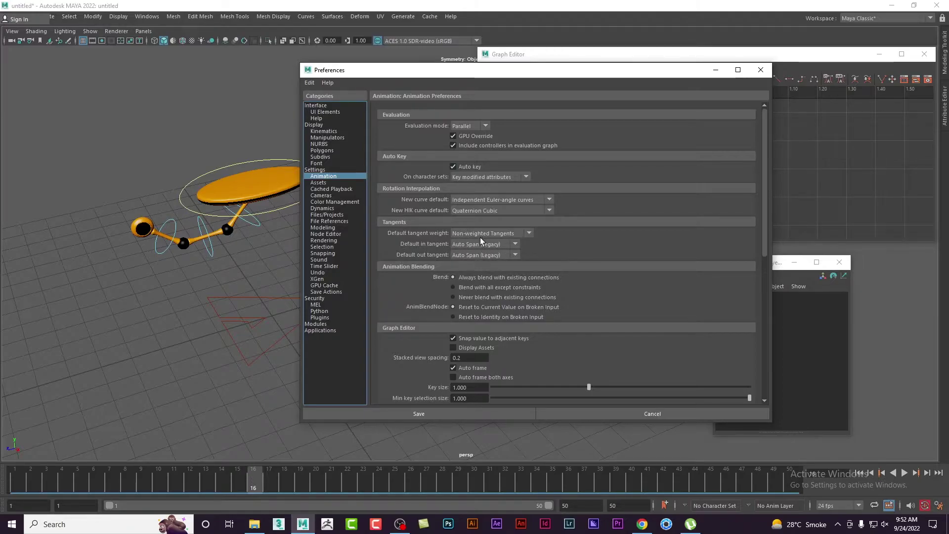
{"action": "left_click", "coordinate": [335, 113]}
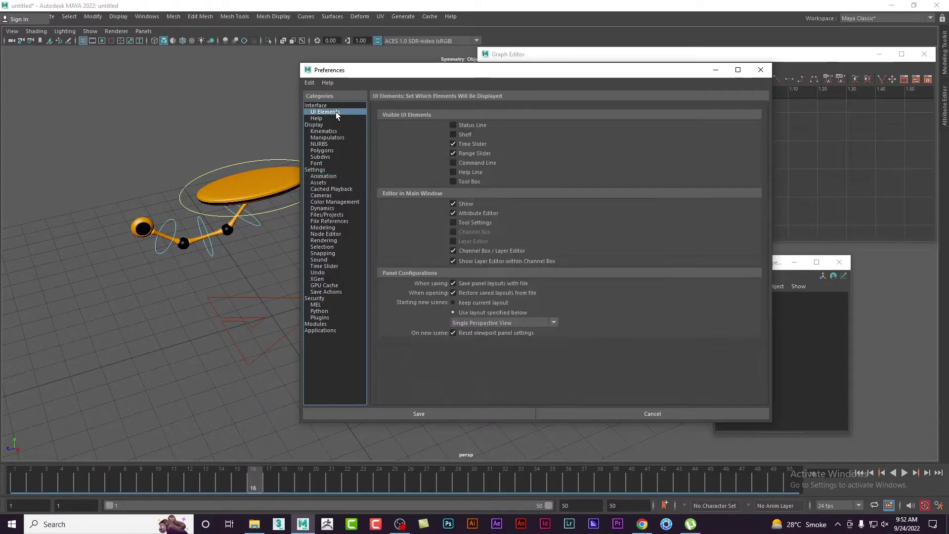
{"action": "left_click", "coordinate": [465, 127]}
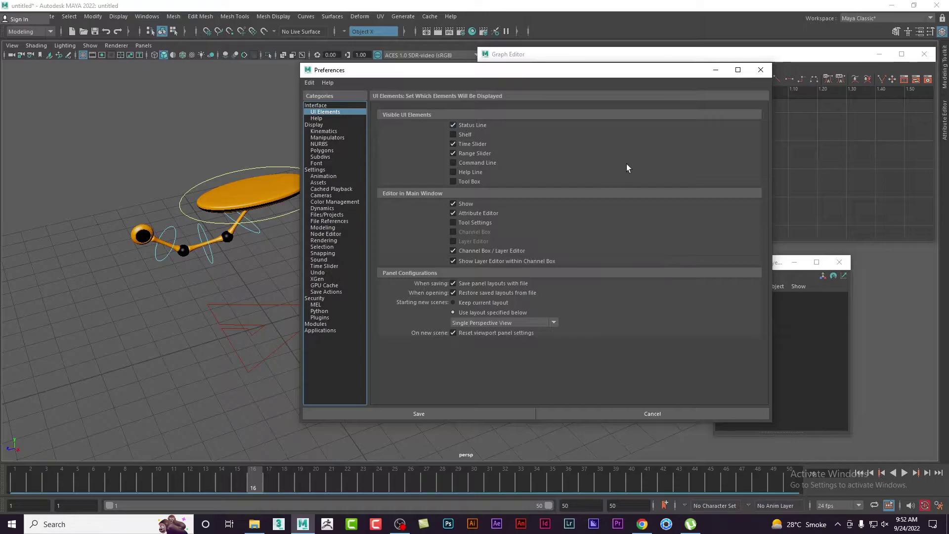
{"action": "left_click", "coordinate": [458, 415]}
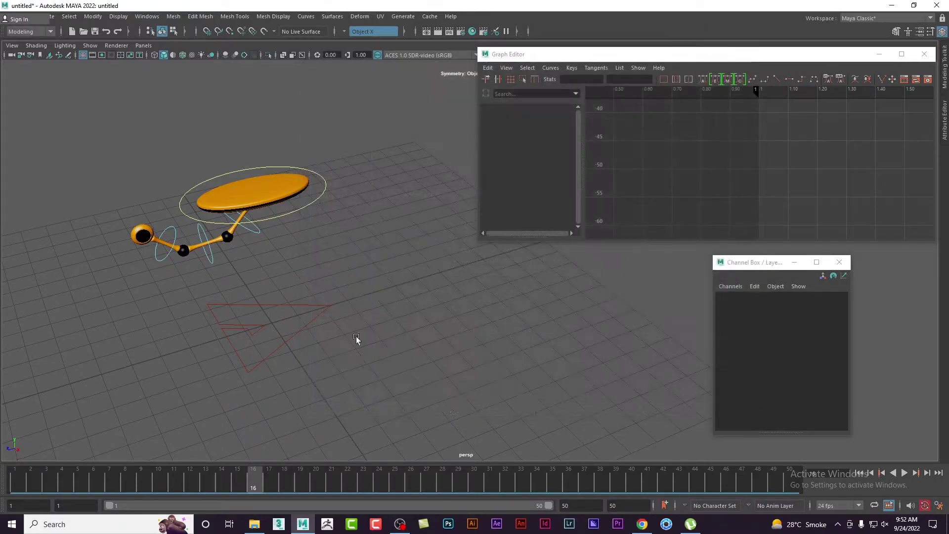
{"action": "left_click", "coordinate": [39, 32]}
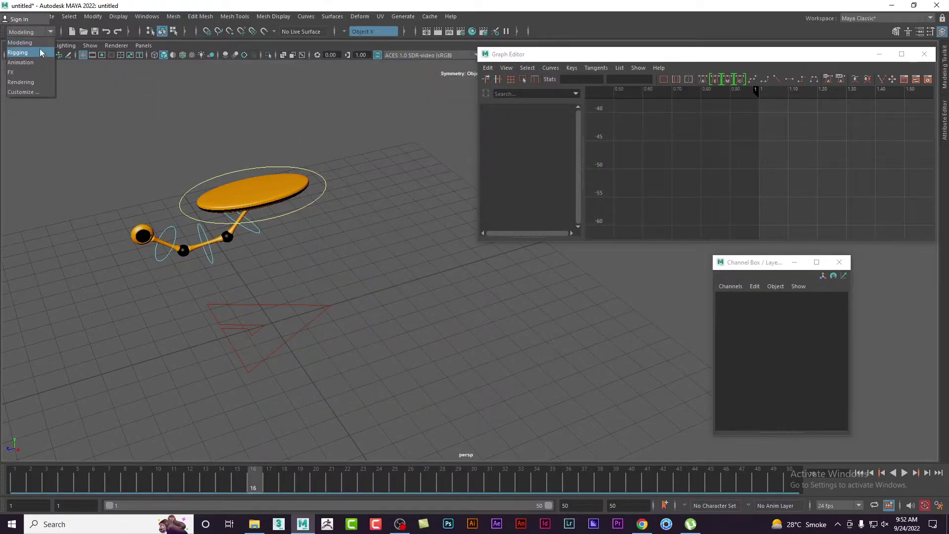
- Switch to the Animation menu set and select the pendulum and lower ring controls
{"action": "left_click", "coordinate": [40, 62]}
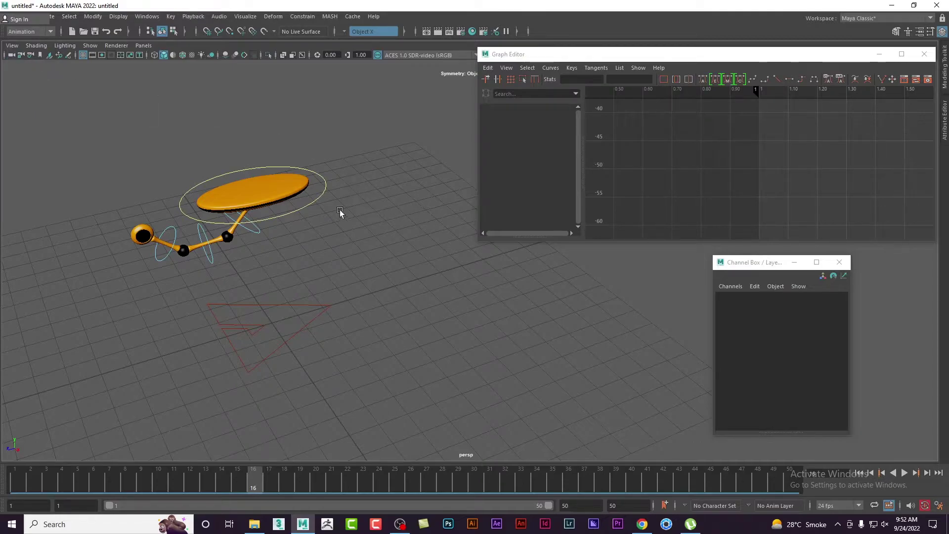
{"action": "left_click", "coordinate": [250, 231]}
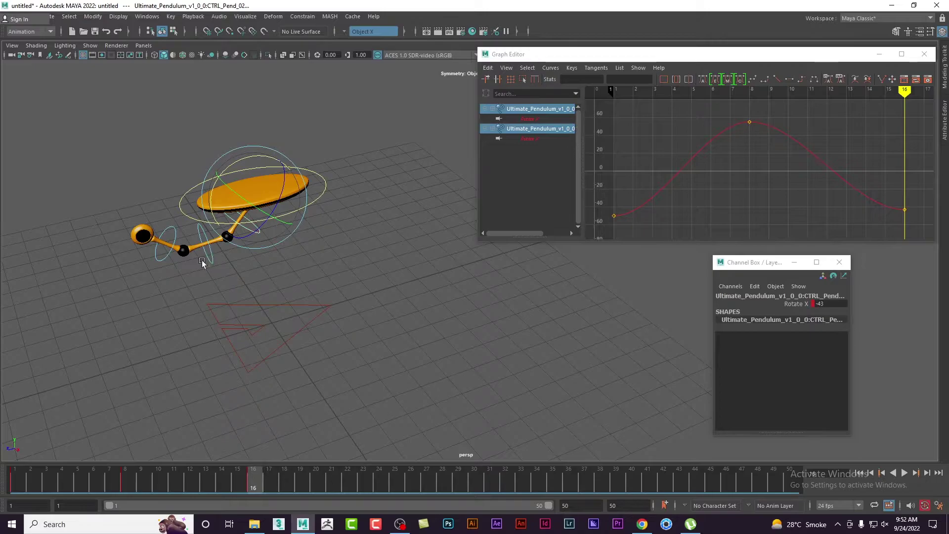
{"action": "left_click", "coordinate": [165, 258], "text": "shift"}
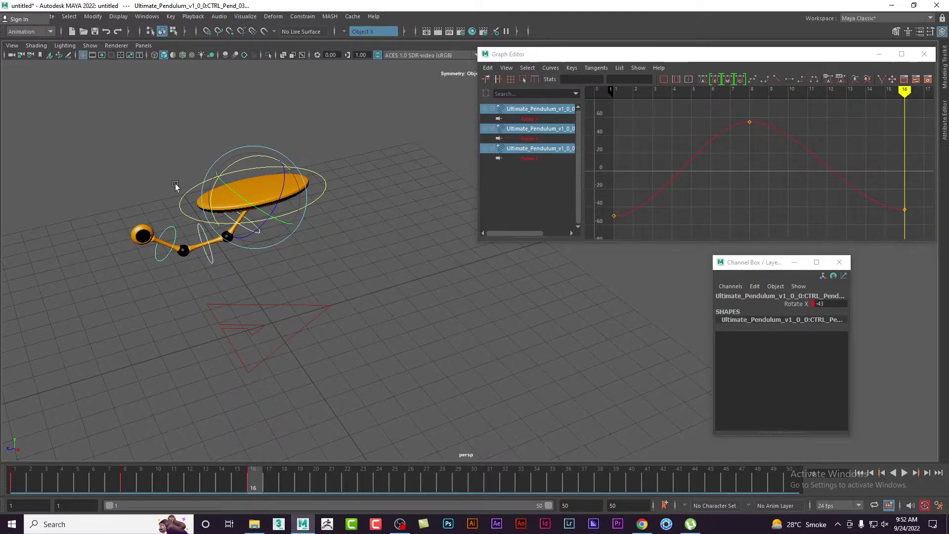
- Browse the main menus to find the ghosting feature
{"action": "left_click", "coordinate": [119, 16]}
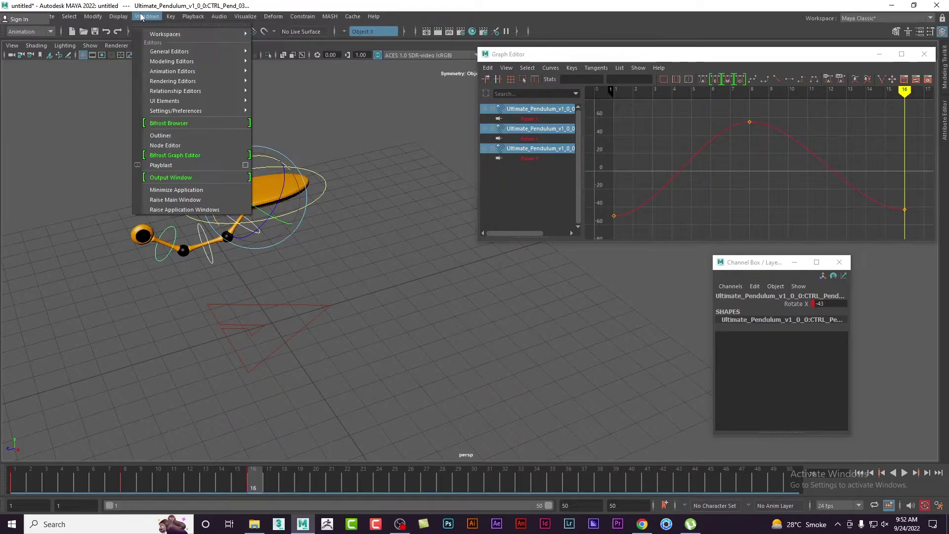
{"action": "left_click", "coordinate": [142, 16]}
{"action": "left_click", "coordinate": [171, 16]}
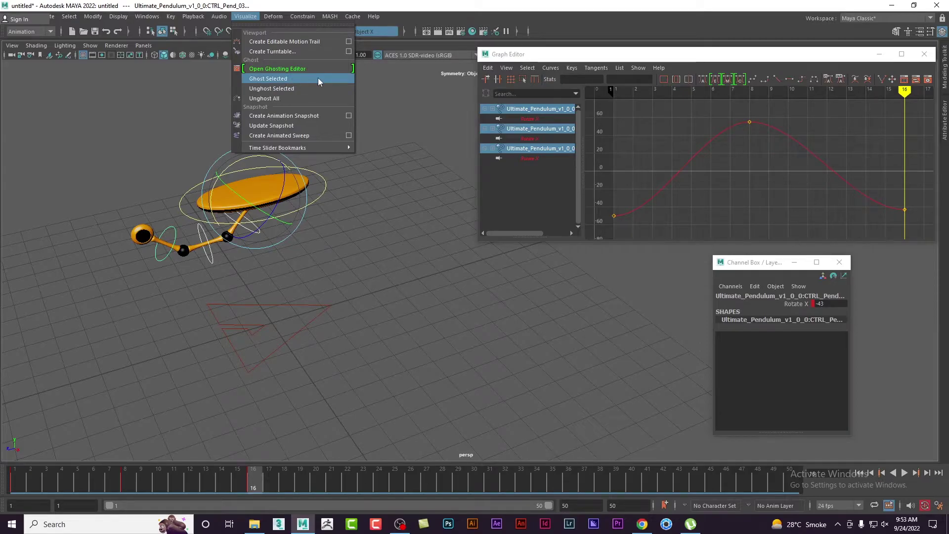
- Ghost the selected pendulum controls and switch the viewport to a slightly panned side view
{"action": "left_click", "coordinate": [318, 78]}
{"action": "mouse_move", "coordinate": [383, 286]}
{"action": "left_mouse_down", "text": "alt"}
{"action": "mouse_move", "coordinate": [358, 296]}
{"action": "mouse_move", "coordinate": [352, 275]}
{"action": "left_mouse_up", "text": "alt"}
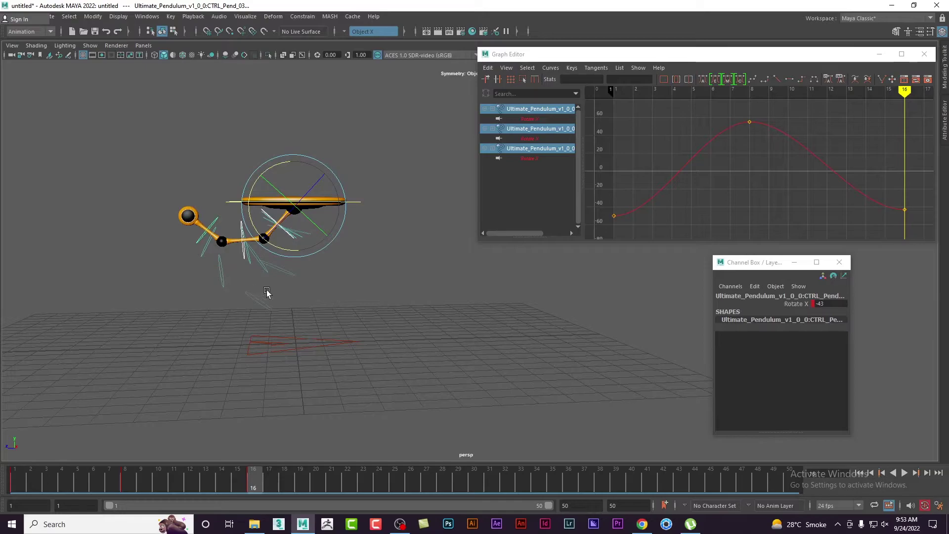
{"action": "key", "text": "space"}
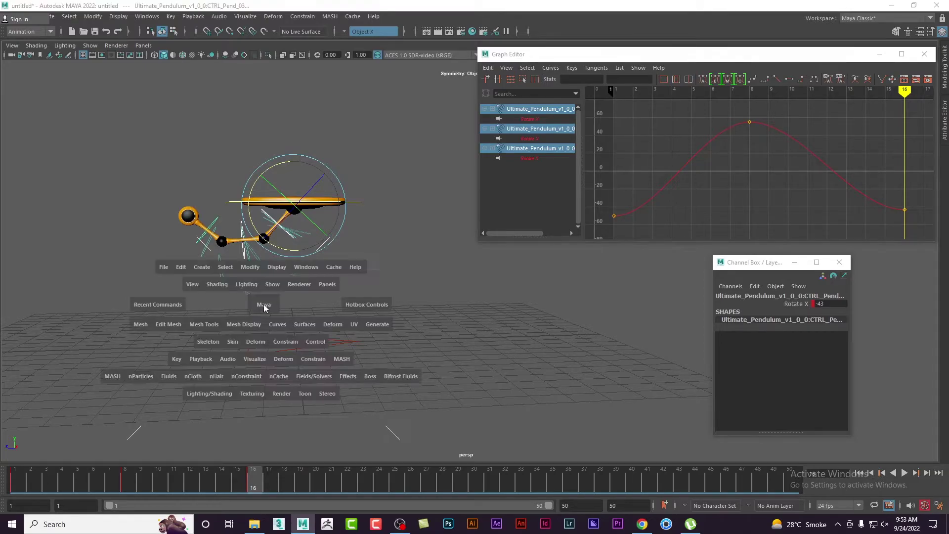
{"action": "left_click_drag", "start_coordinate": [263, 307], "coordinate": [294, 305]}
{"action": "middle_click_drag", "start_coordinate": [294, 305], "coordinate": [307, 318], "text": "alt"}
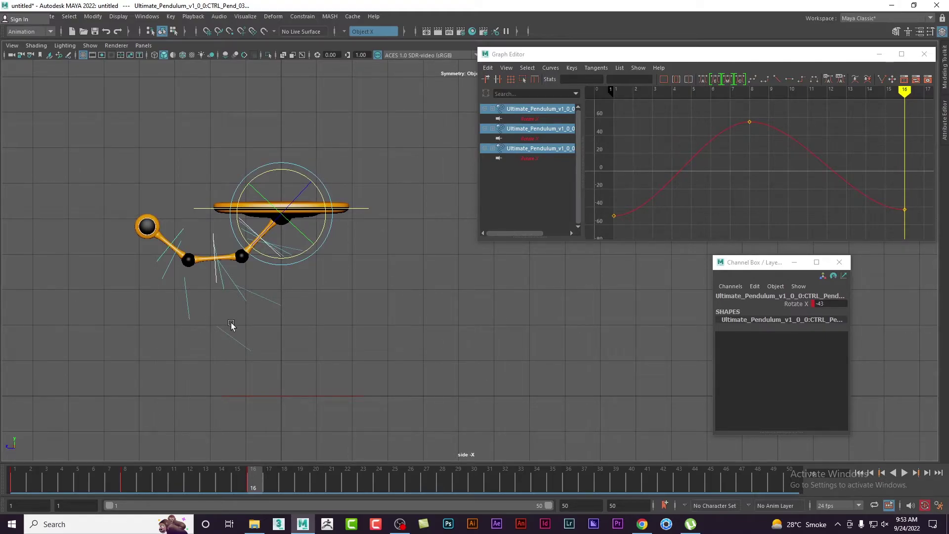
{"action": "left_click", "coordinate": [244, 20]}
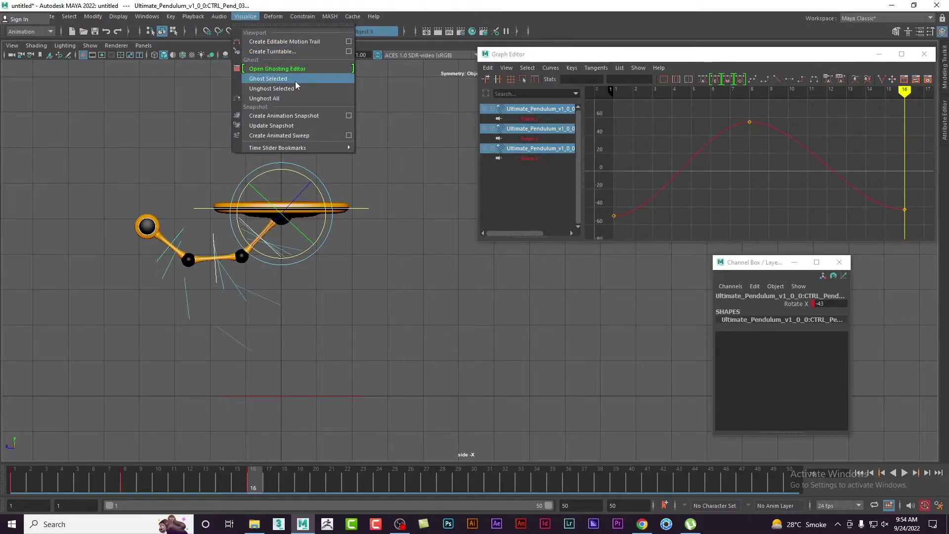
- Open the Ghosting Editor and compare the 4s, 5s and 2s ghost presets
{"action": "left_click", "coordinate": [327, 69]}
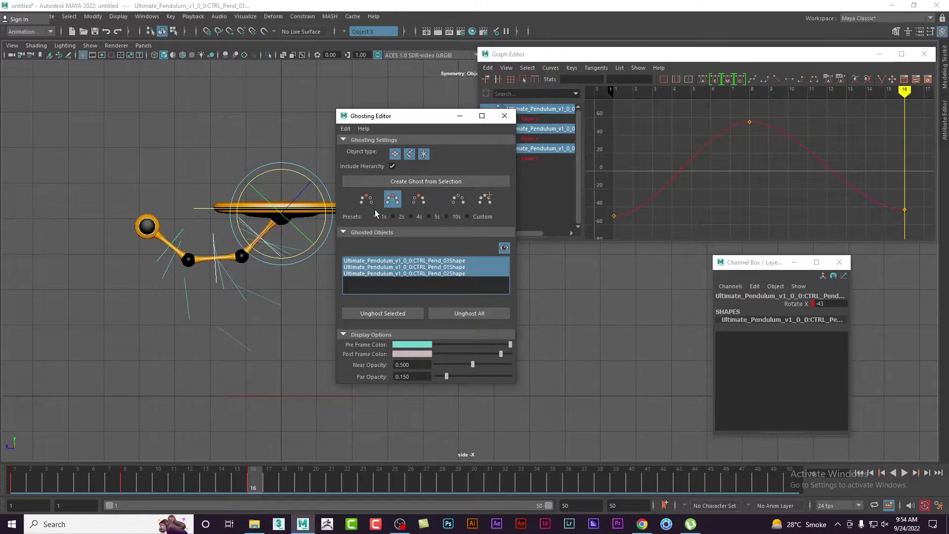
{"action": "left_click", "coordinate": [410, 216]}
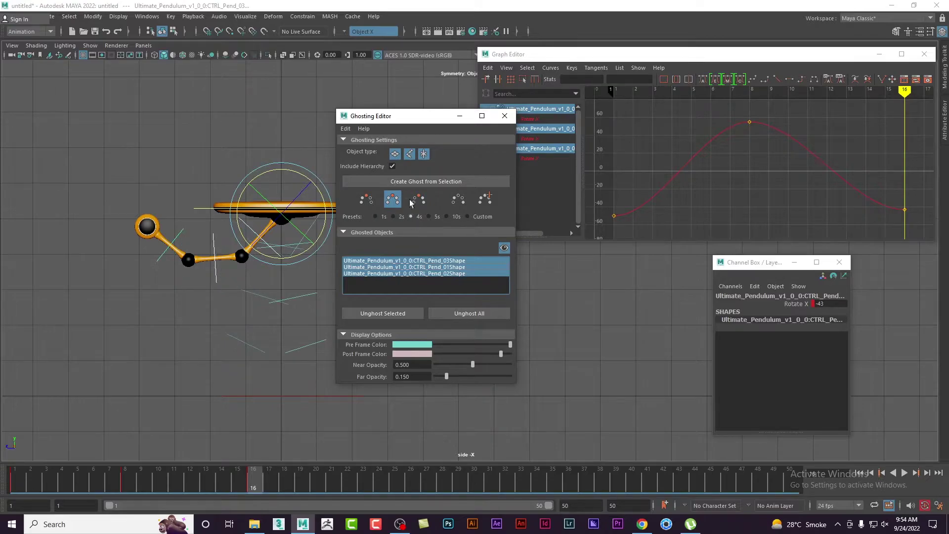
{"action": "left_click_drag", "start_coordinate": [390, 119], "coordinate": [574, 125]}
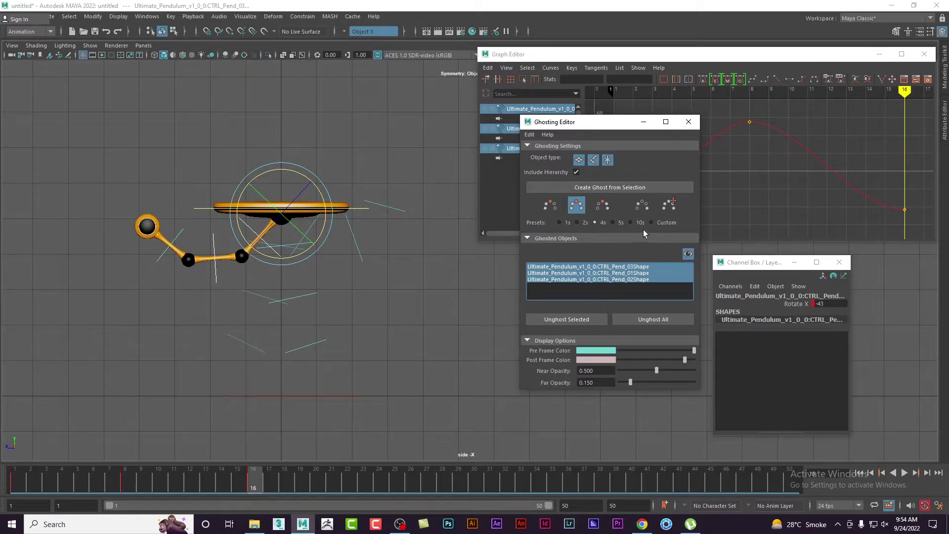
{"action": "left_click", "coordinate": [613, 222]}
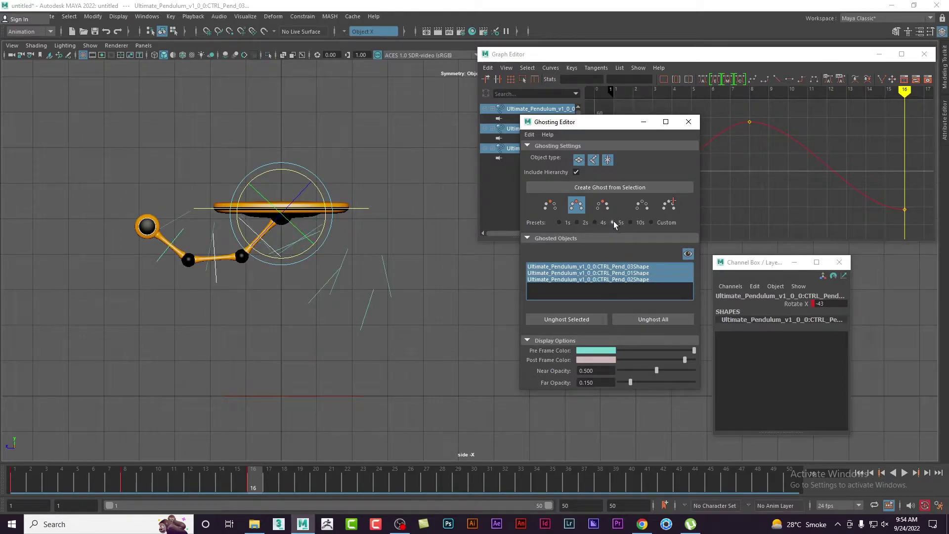
{"action": "left_click", "coordinate": [585, 222]}
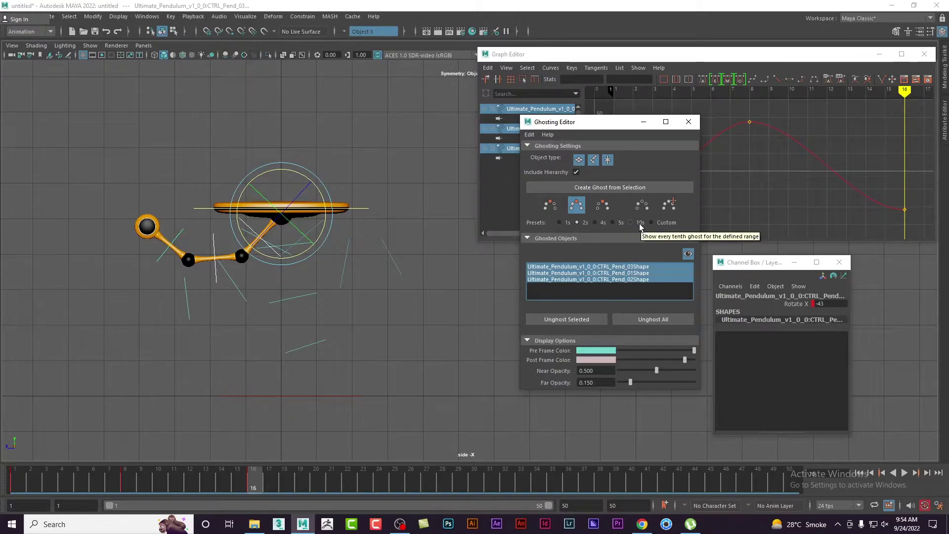
- Try the 10s and Custom (frame step 19) ghost presets, then settle on 4s
{"action": "left_click", "coordinate": [640, 226]}
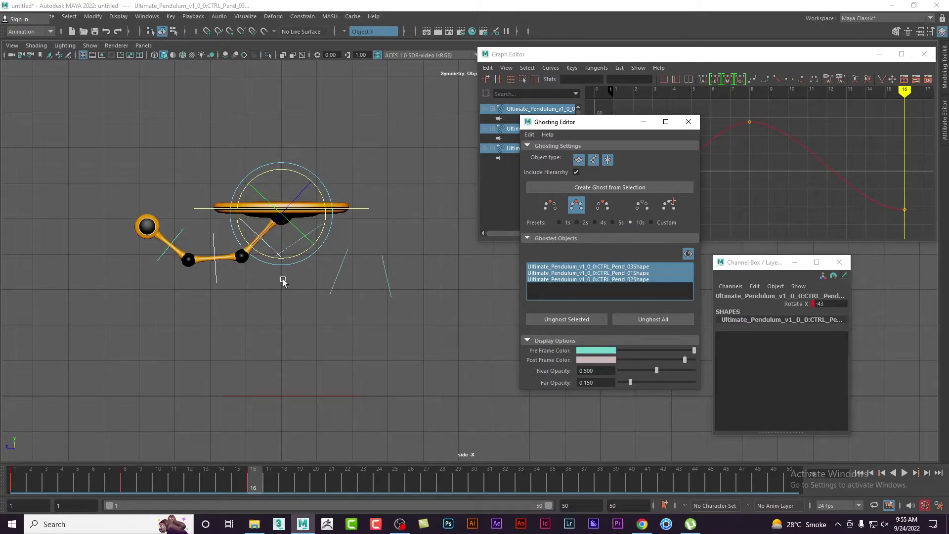
{"action": "left_click", "coordinate": [595, 223]}
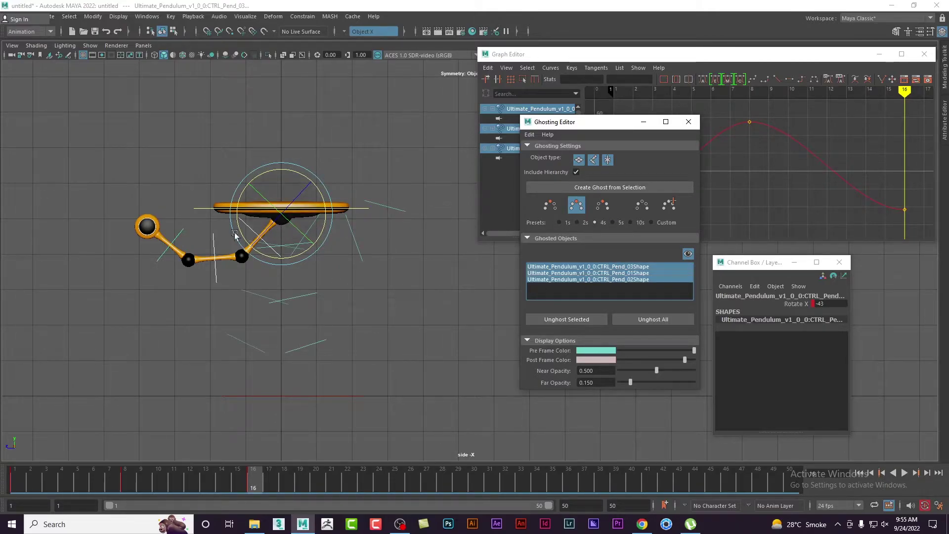
{"action": "left_click", "coordinate": [613, 223]}
{"action": "left_click", "coordinate": [665, 223]}
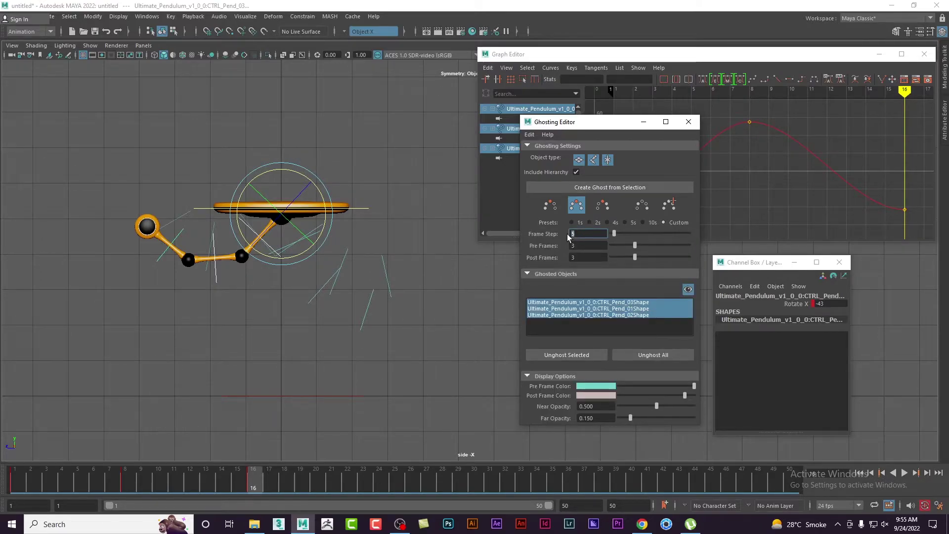
{"action": "left_click_drag", "start_coordinate": [614, 234], "coordinate": [624, 238]}
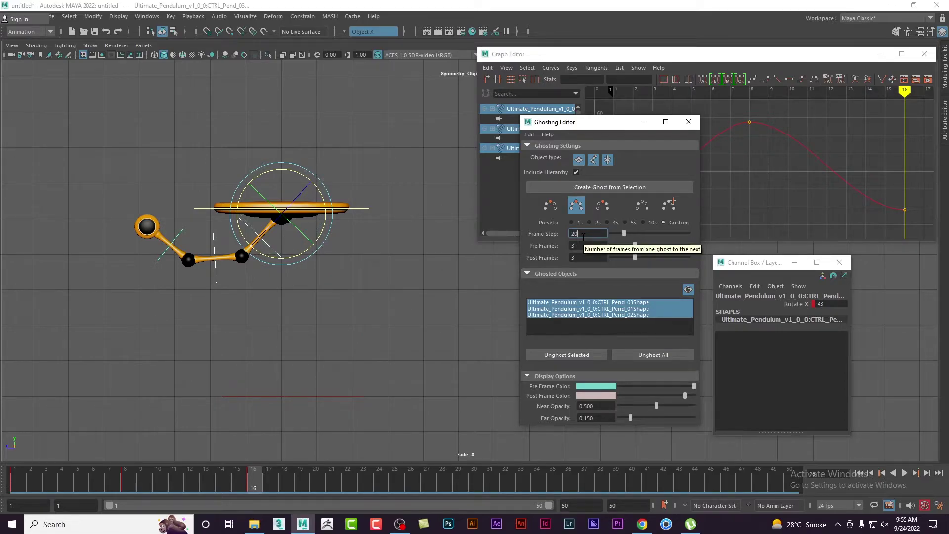
{"action": "left_click", "coordinate": [613, 223]}
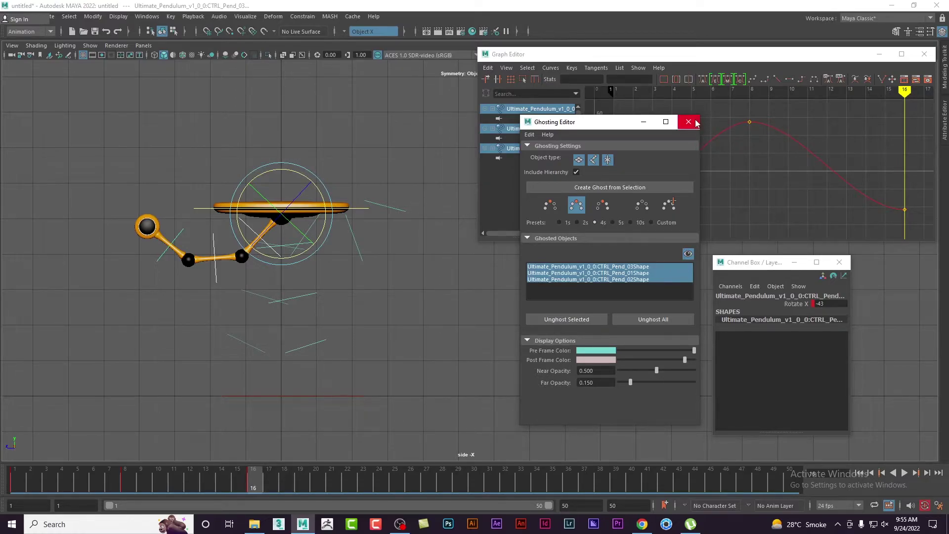
- Place the Ghosting Editor right with the Channel Box beside it, and reselect the pendulum controls
{"action": "left_click_drag", "start_coordinate": [610, 123], "coordinate": [844, 139]}
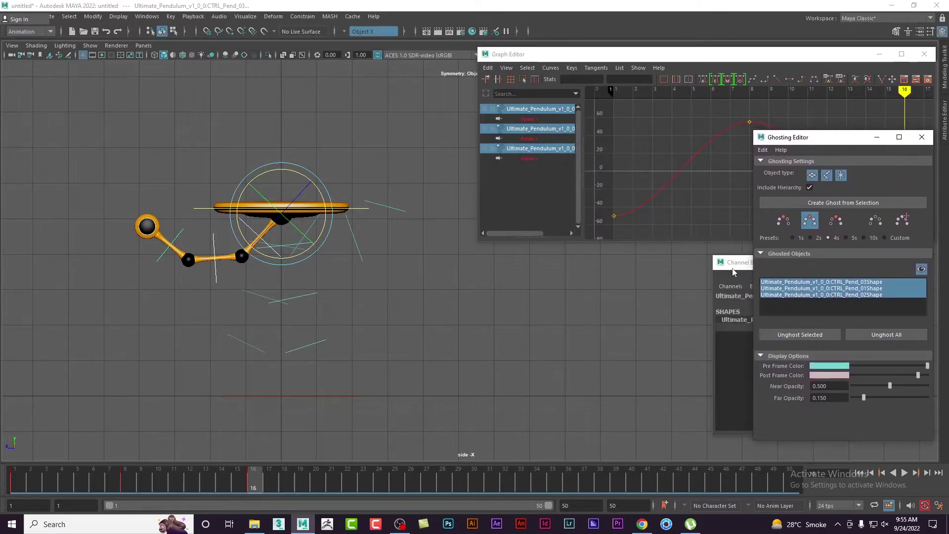
{"action": "left_click_drag", "start_coordinate": [733, 267], "coordinate": [631, 272]}
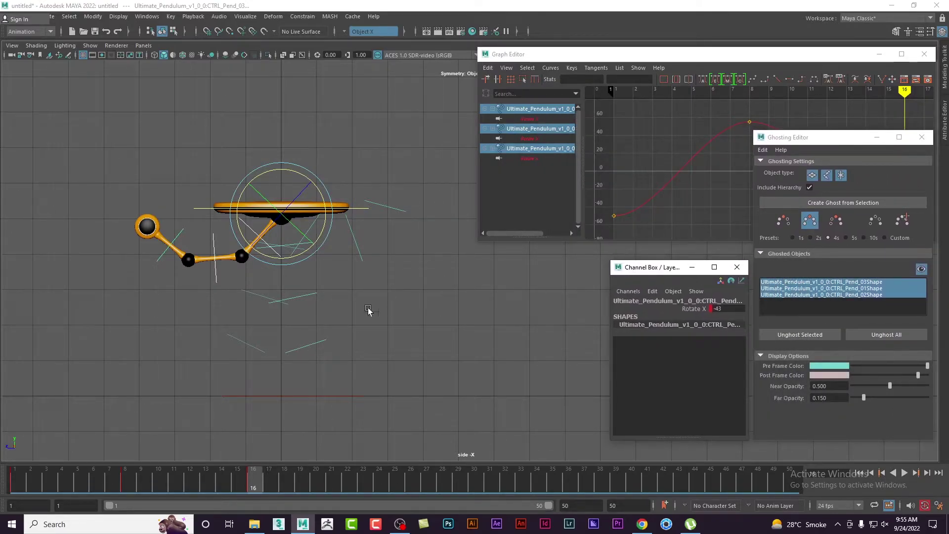
{"action": "left_click", "coordinate": [348, 329]}
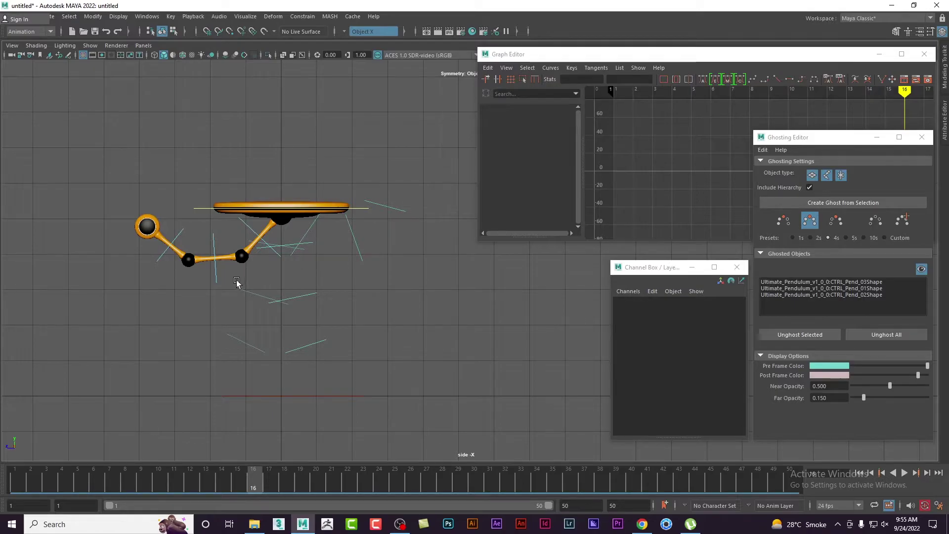
{"action": "left_click", "coordinate": [276, 262]}
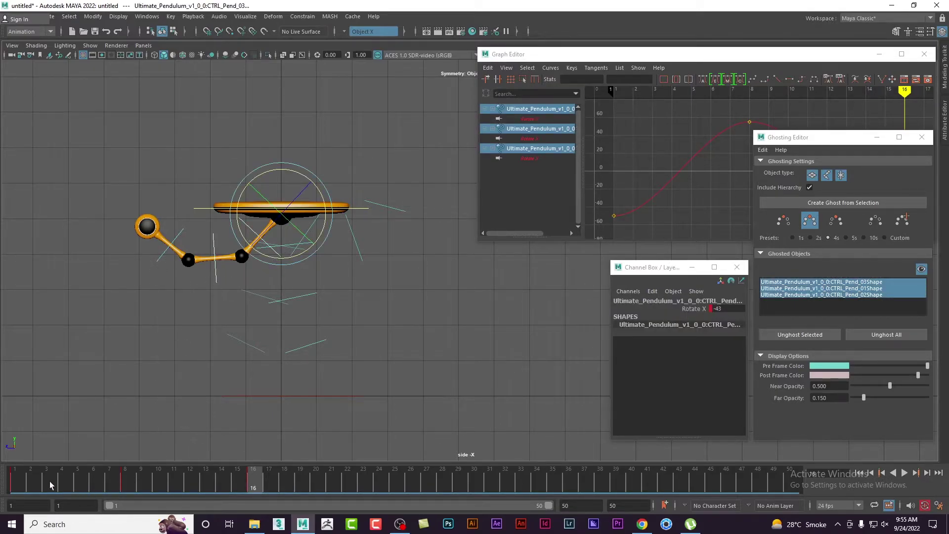
- Scrub the swing from frame 1 through frame 8 to frame 16
{"action": "left_click", "coordinate": [10, 481]}
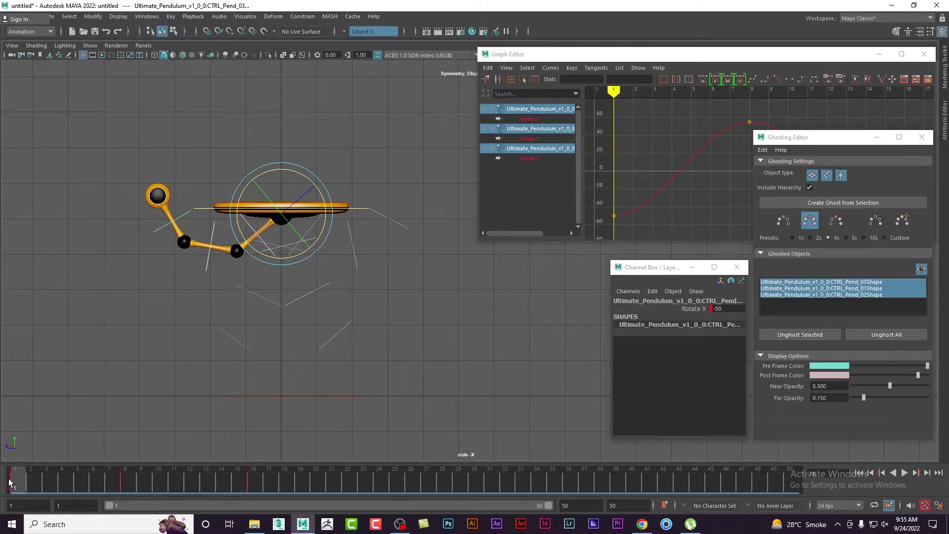
{"action": "left_click_drag", "start_coordinate": [10, 482], "coordinate": [115, 487]}
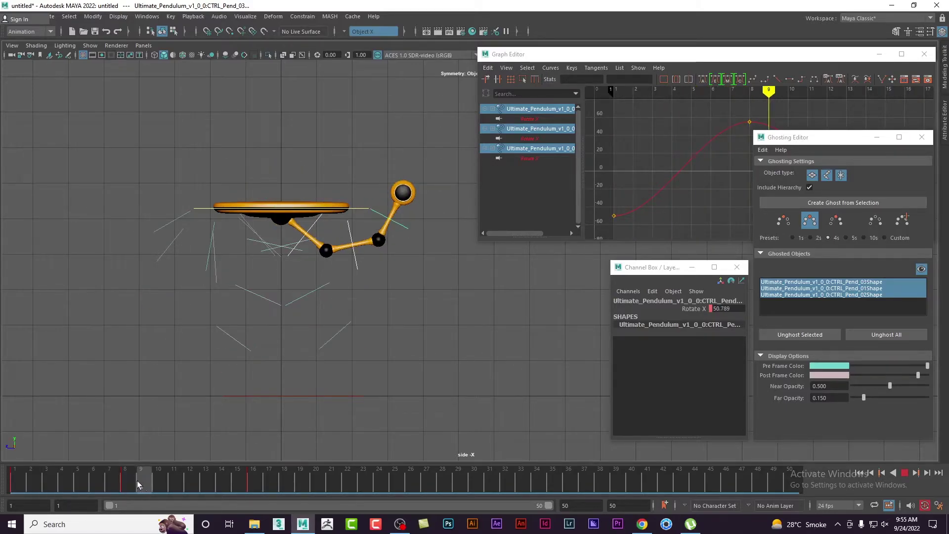
{"action": "left_click_drag", "start_coordinate": [115, 487], "coordinate": [130, 482]}
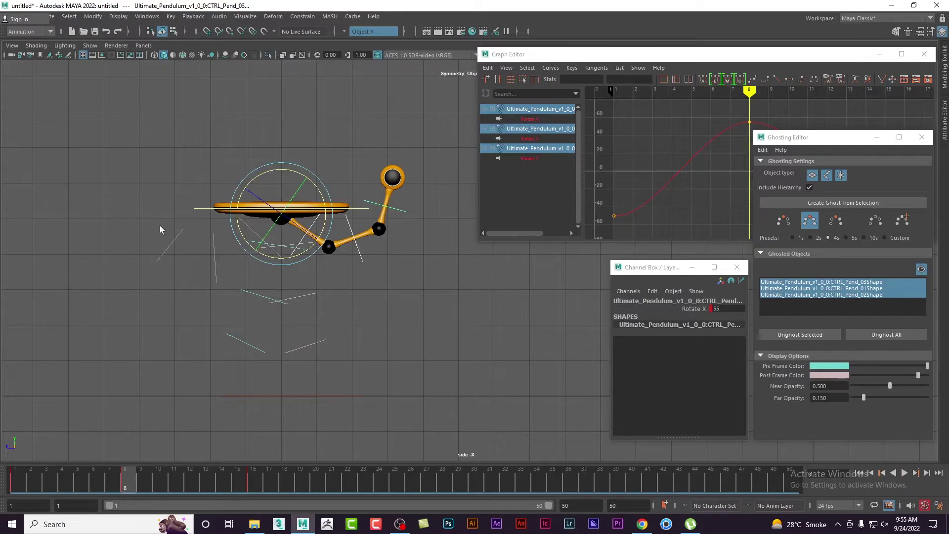
{"action": "left_click_drag", "start_coordinate": [131, 484], "coordinate": [253, 489]}
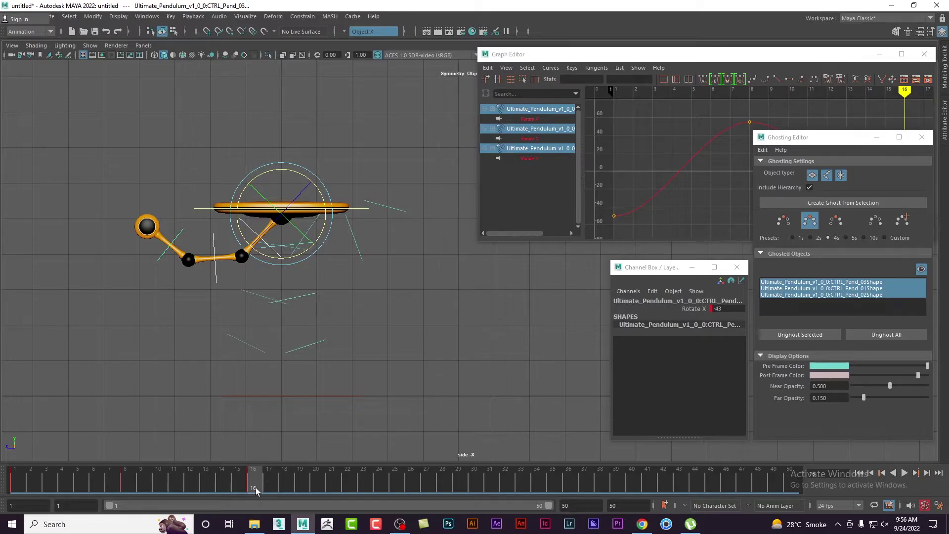
- Key Rotate X 40 at frame 24 and compare it against frame 8
{"action": "left_click_drag", "start_coordinate": [255, 489], "coordinate": [379, 490]}
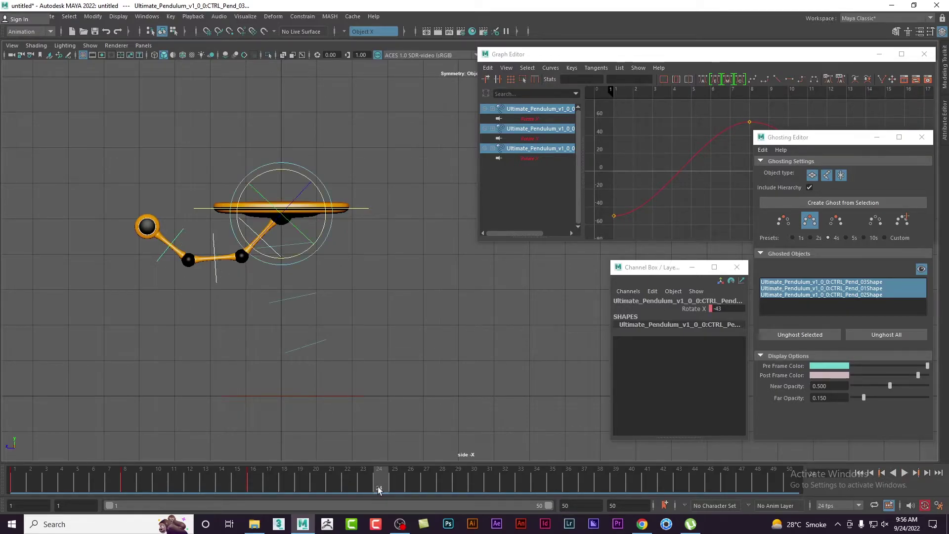
{"action": "double_click", "coordinate": [731, 307]}
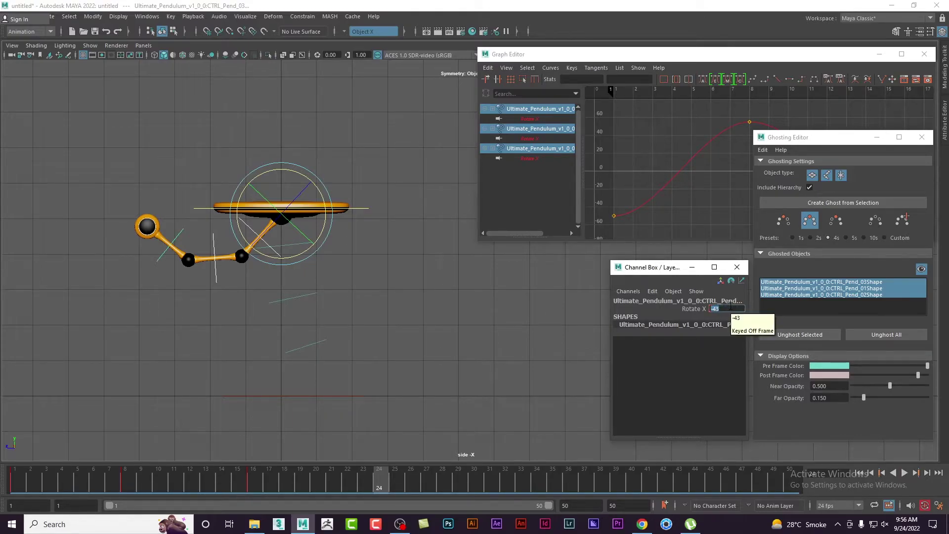
{"action": "type", "text": "40"}
{"action": "key", "text": "Return"}
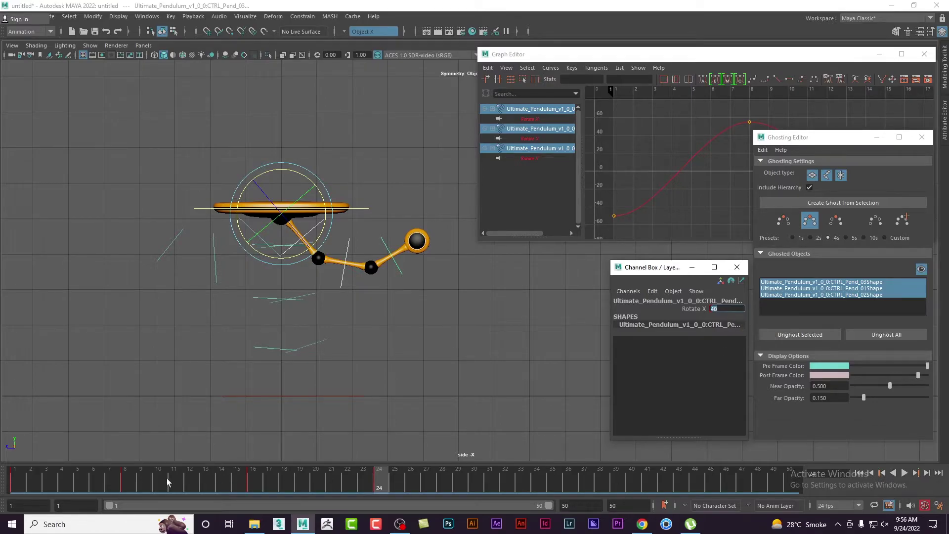
{"action": "left_click", "coordinate": [133, 485]}
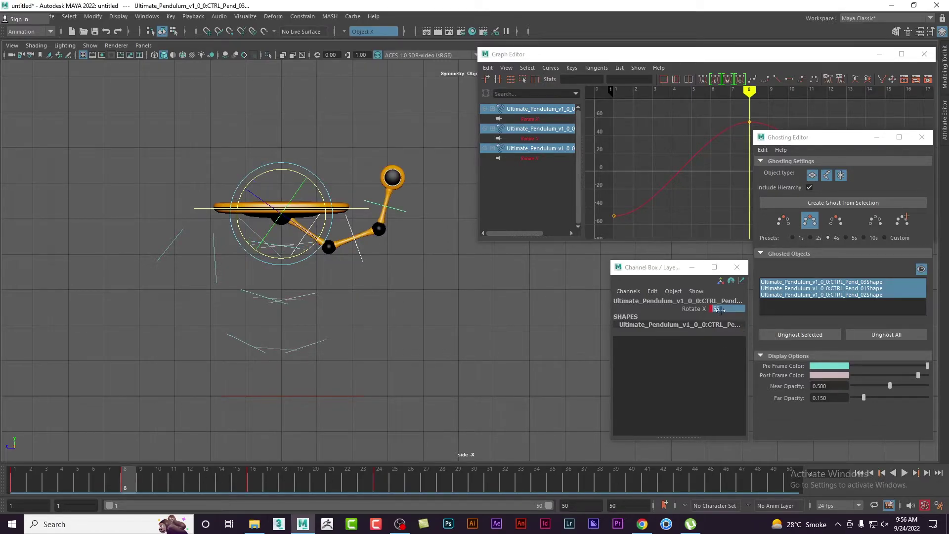
{"action": "left_click", "coordinate": [377, 483]}
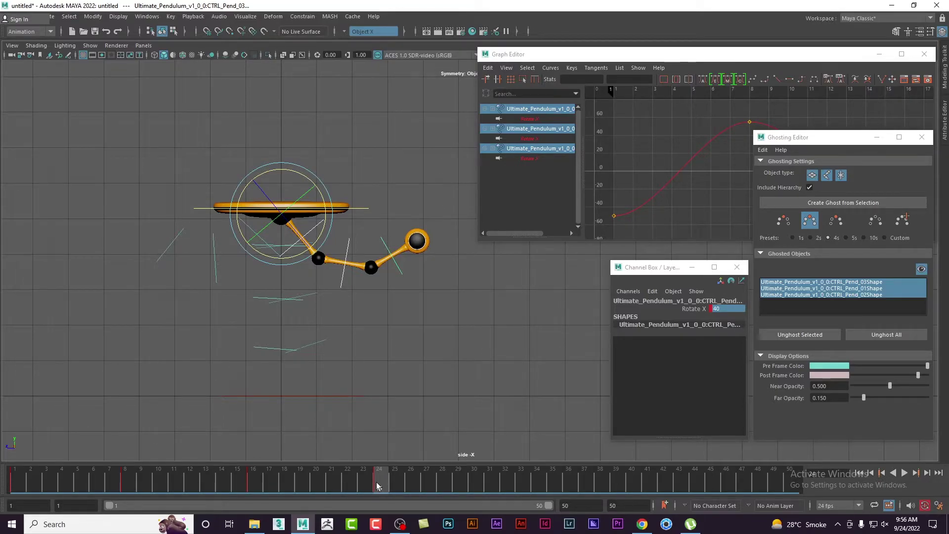
- Play back the swing from frame 1, then return to frame 24
{"action": "left_click", "coordinate": [20, 481]}
{"action": "key", "text": "alt+v"}
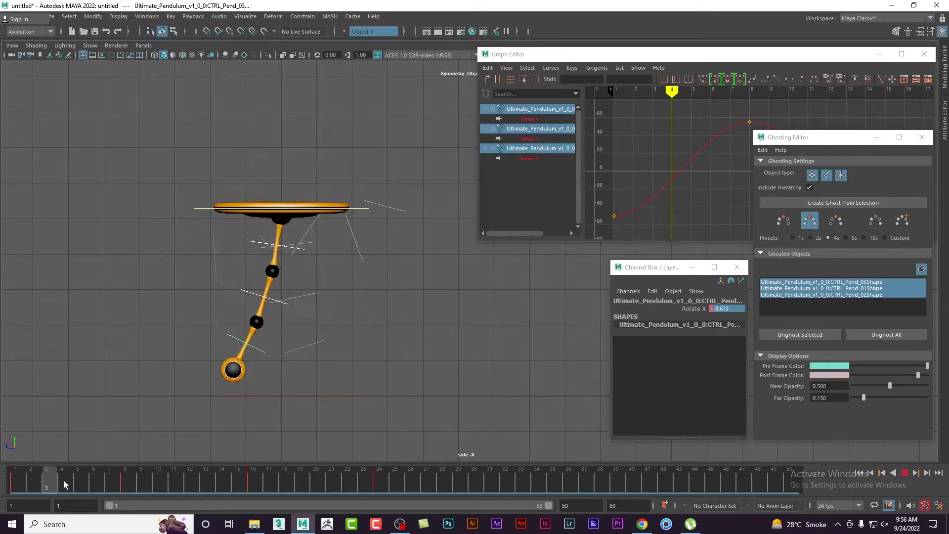
{"action": "left_click_drag", "start_coordinate": [186, 487], "coordinate": [375, 496]}
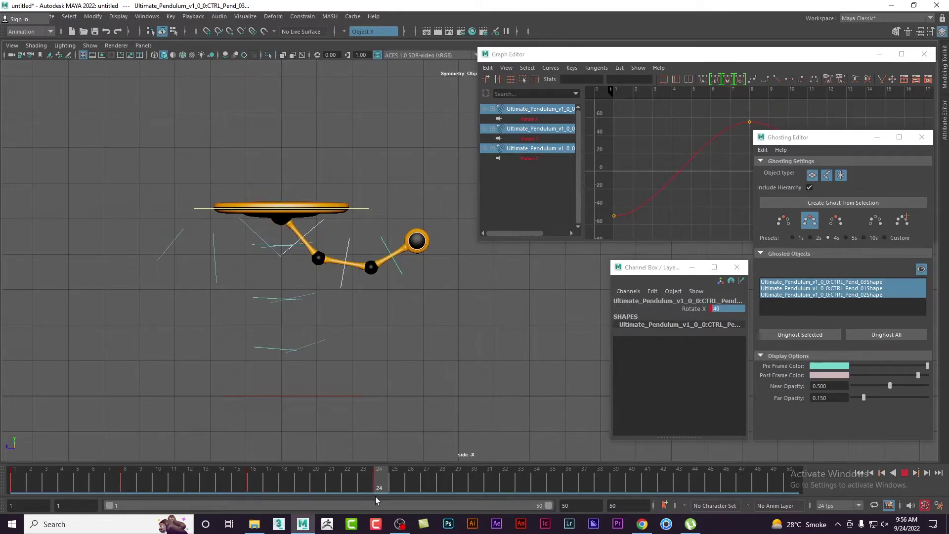
{"action": "left_click", "coordinate": [905, 473]}
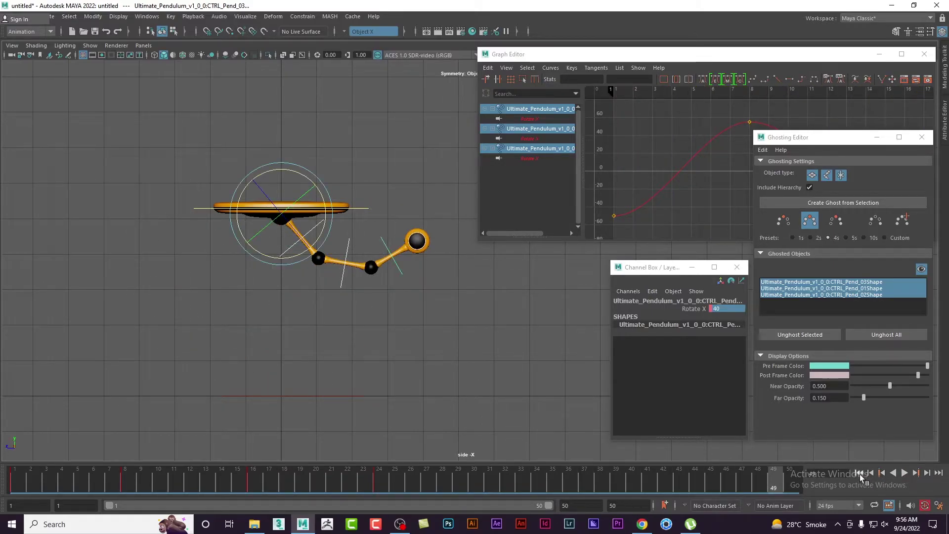
{"action": "left_click", "coordinate": [859, 474]}
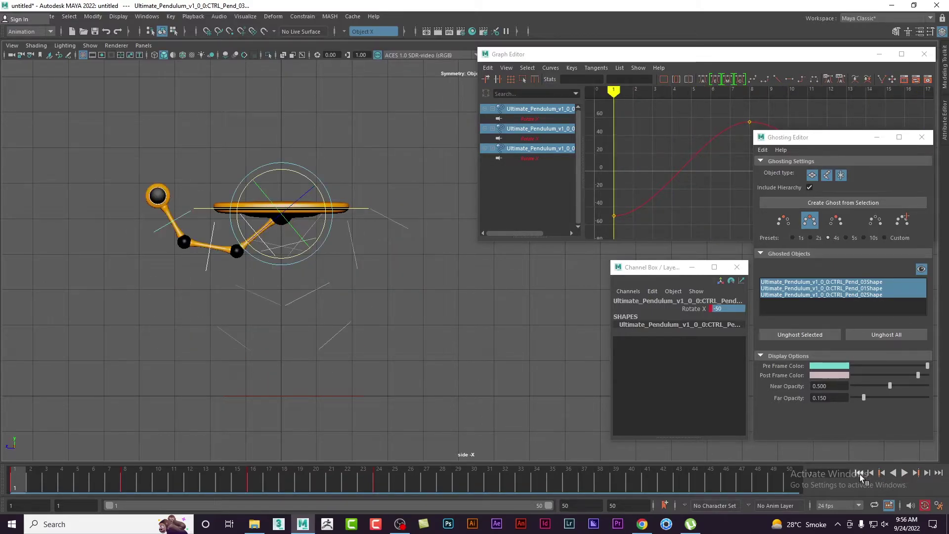
{"action": "left_click", "coordinate": [381, 484]}
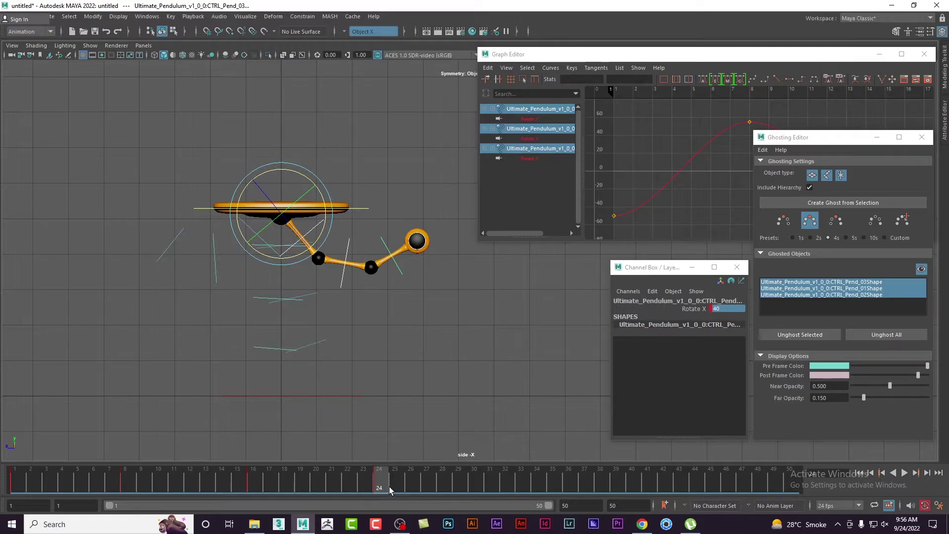
- Key Rotate X -35 at frame 30
{"action": "left_click", "coordinate": [473, 482]}
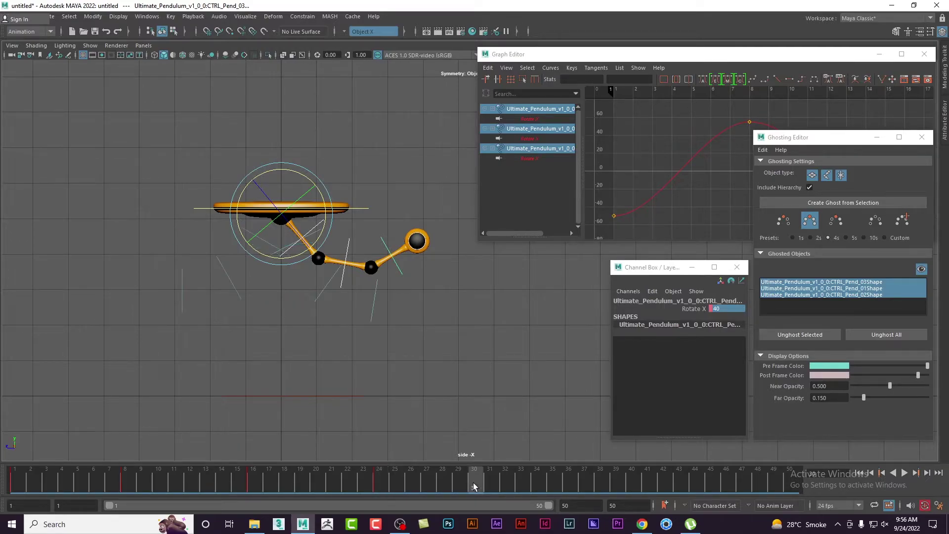
{"action": "left_click", "coordinate": [728, 309]}
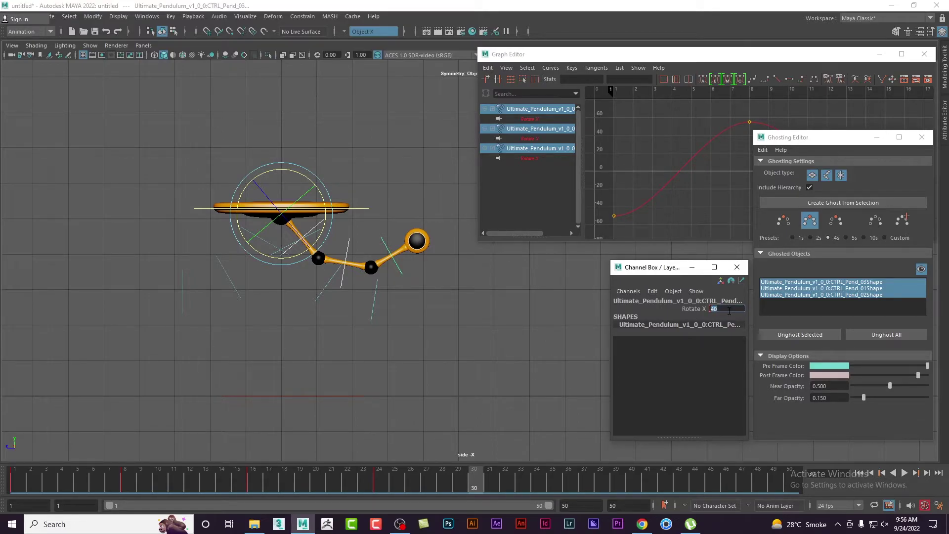
{"action": "type", "text": "-"}
{"action": "type", "text": "35"}
{"action": "key", "text": "Return"}
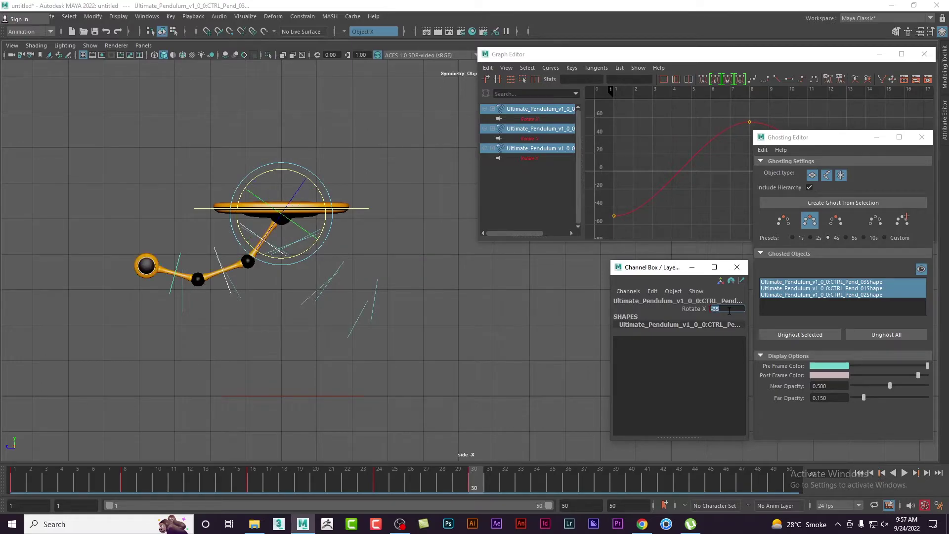
{"action": "left_click", "coordinate": [477, 483]}
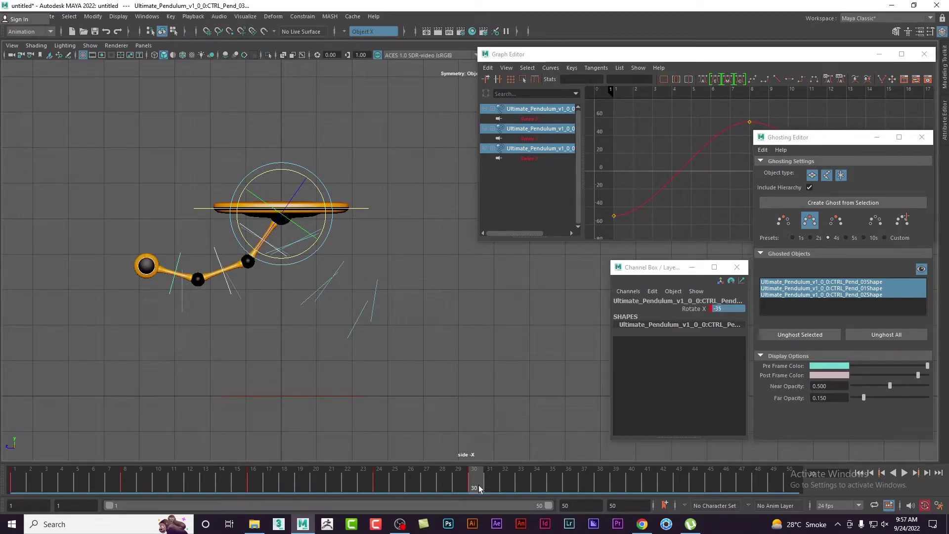
- At frame 35, try Rotate X 35 and 30, settling on 25
{"action": "mouse_move", "coordinate": [478, 485]}
{"action": "left_mouse_down"}
{"action": "mouse_move", "coordinate": [573, 492]}
{"action": "mouse_move", "coordinate": [554, 493]}
{"action": "left_mouse_up"}
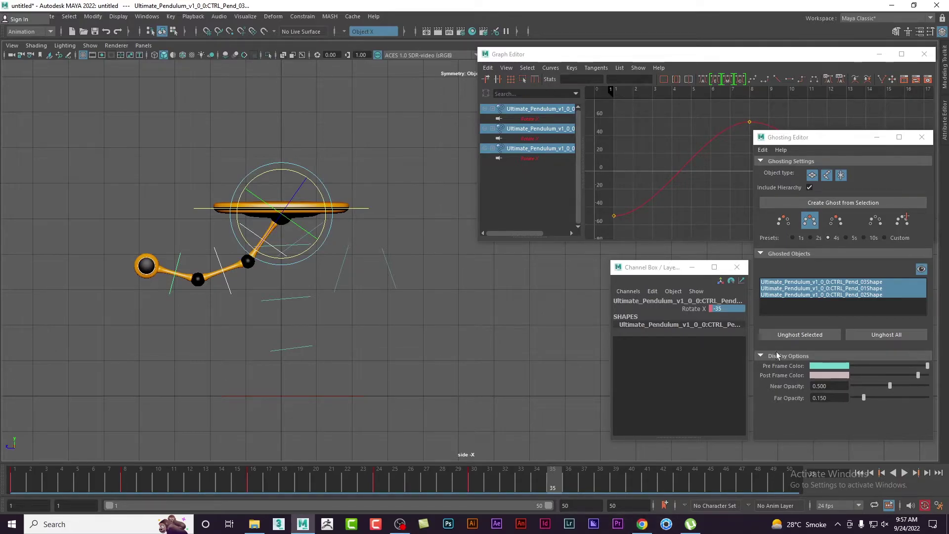
{"action": "left_click", "coordinate": [726, 308]}
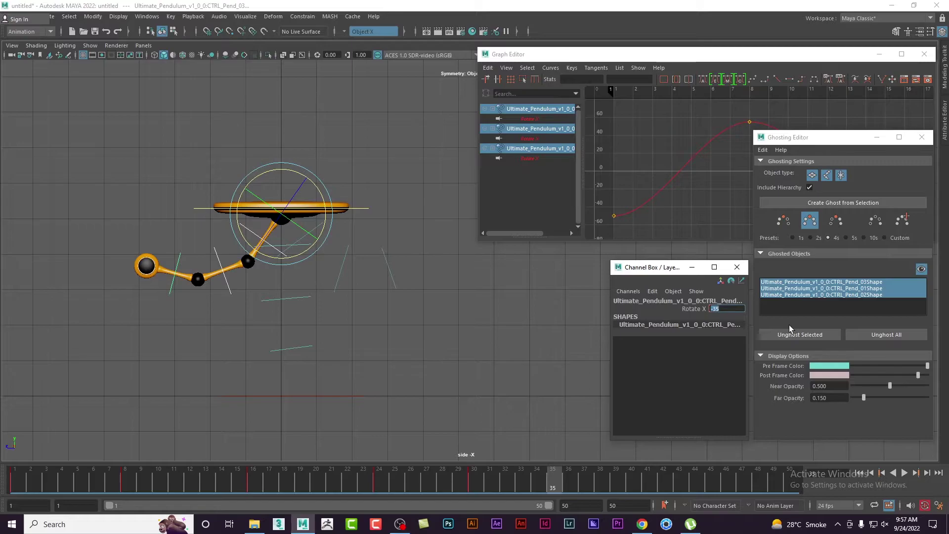
{"action": "type", "text": "35"}
{"action": "key", "text": "Return"}
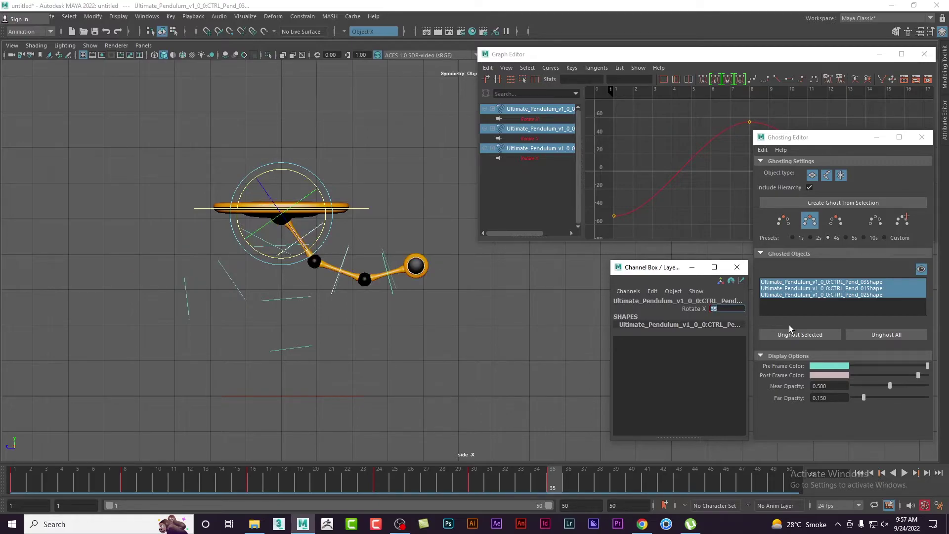
{"action": "type", "text": "30"}
{"action": "key", "text": "Return"}
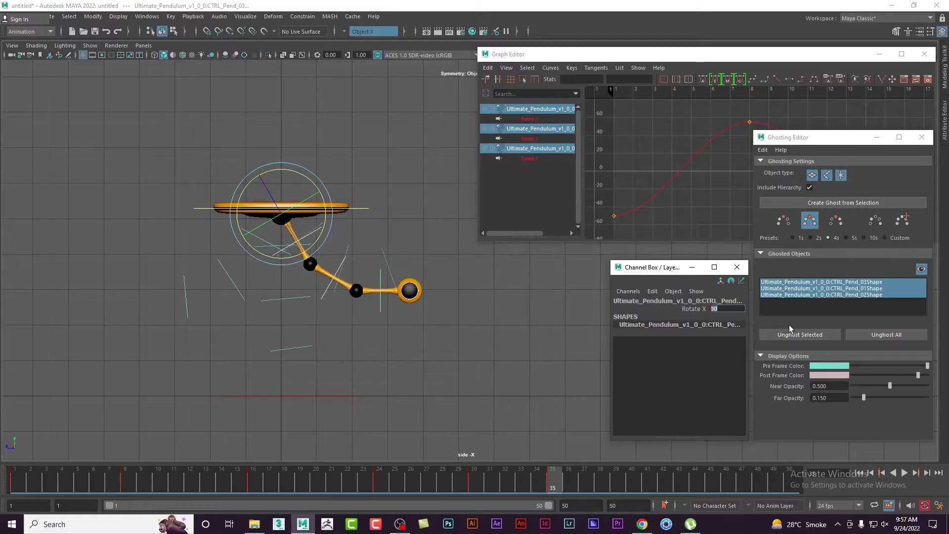
{"action": "type", "text": "25"}
{"action": "key", "text": "Return"}
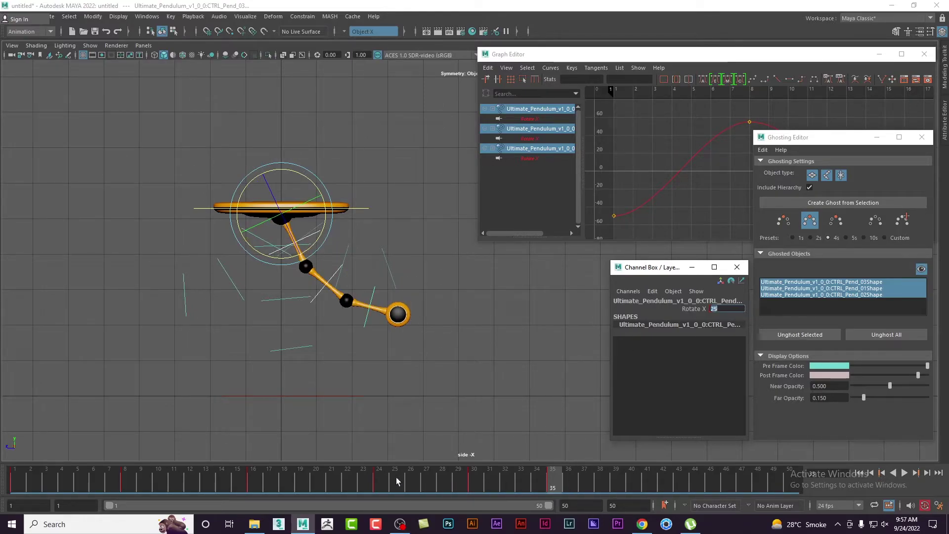
- Scrub back to review the swing, then move to frame 40 to edit Rotate X
{"action": "mouse_move", "coordinate": [383, 482]}
{"action": "left_mouse_down"}
{"action": "mouse_move", "coordinate": [564, 484]}
{"action": "mouse_move", "coordinate": [553, 483]}
{"action": "left_mouse_up"}
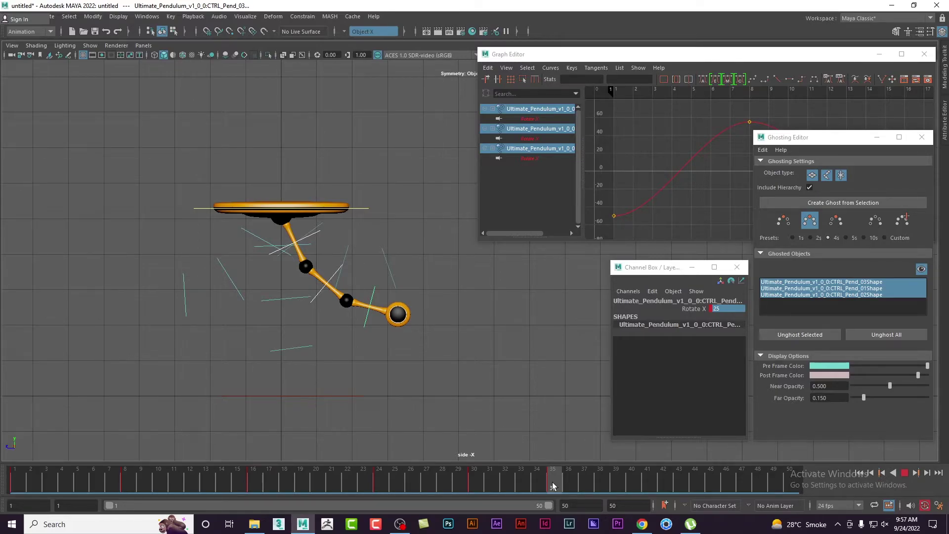
{"action": "left_click_drag", "start_coordinate": [552, 483], "coordinate": [634, 483]}
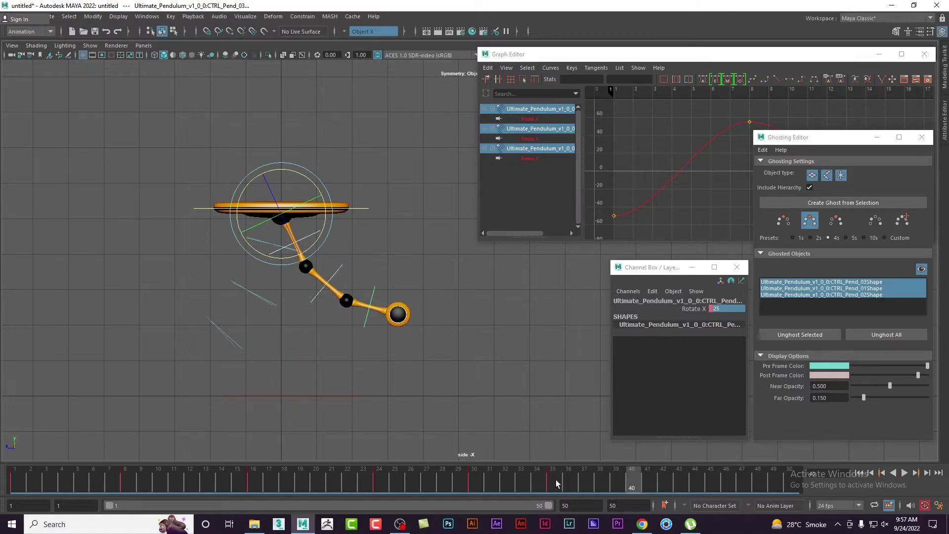
{"action": "double_click", "coordinate": [726, 308]}
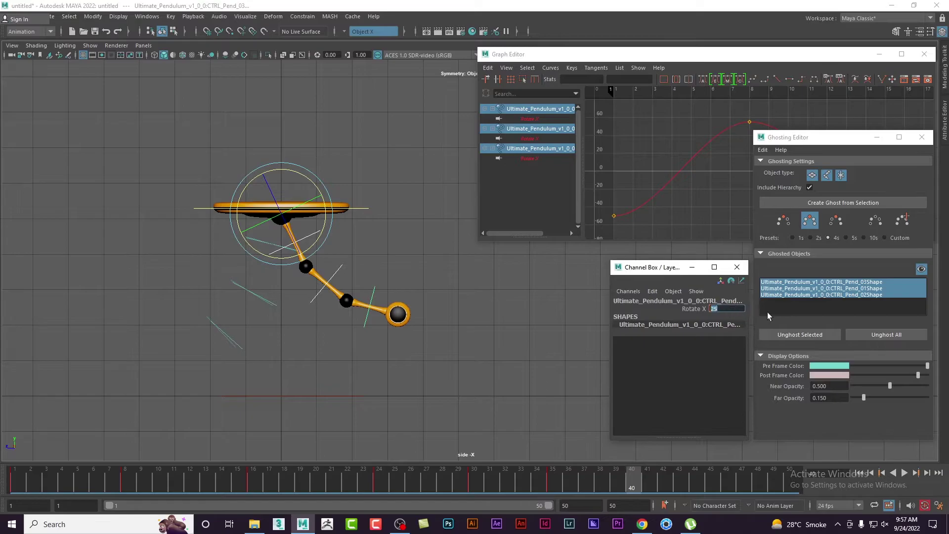
- At frame 40, try Rotate X -20, 15 and -15 after comparing with frame 30
{"action": "left_click", "coordinate": [473, 487]}
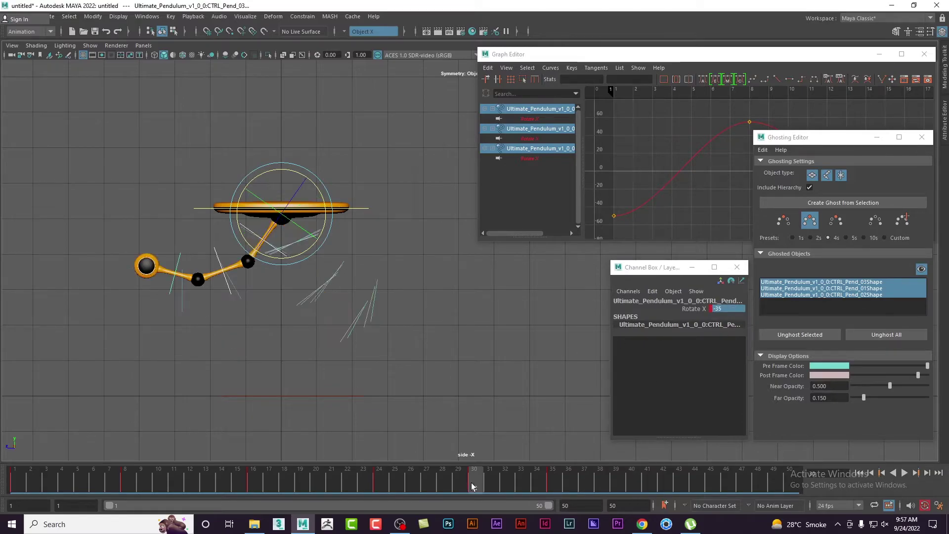
{"action": "left_click", "coordinate": [633, 482]}
{"action": "type", "text": "-"}
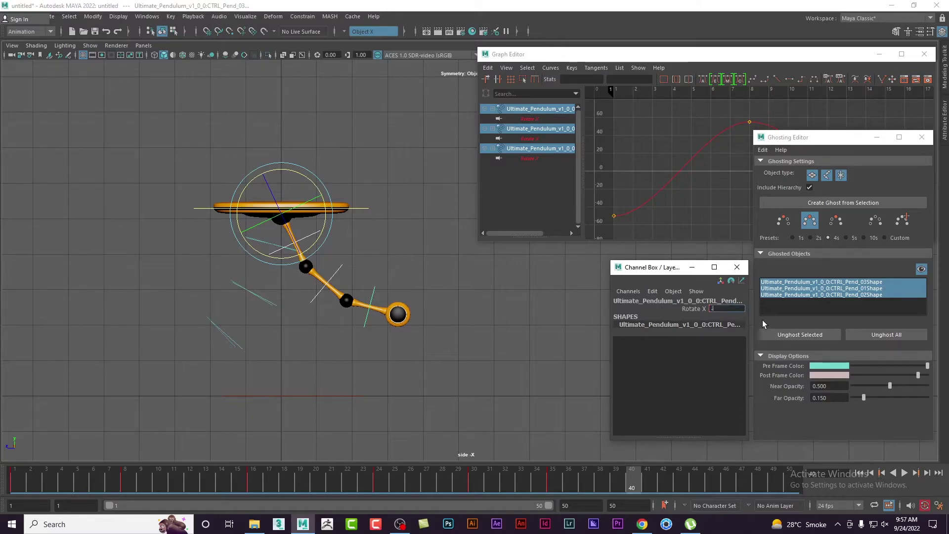
{"action": "type", "text": "20"}
{"action": "key", "text": "Return"}
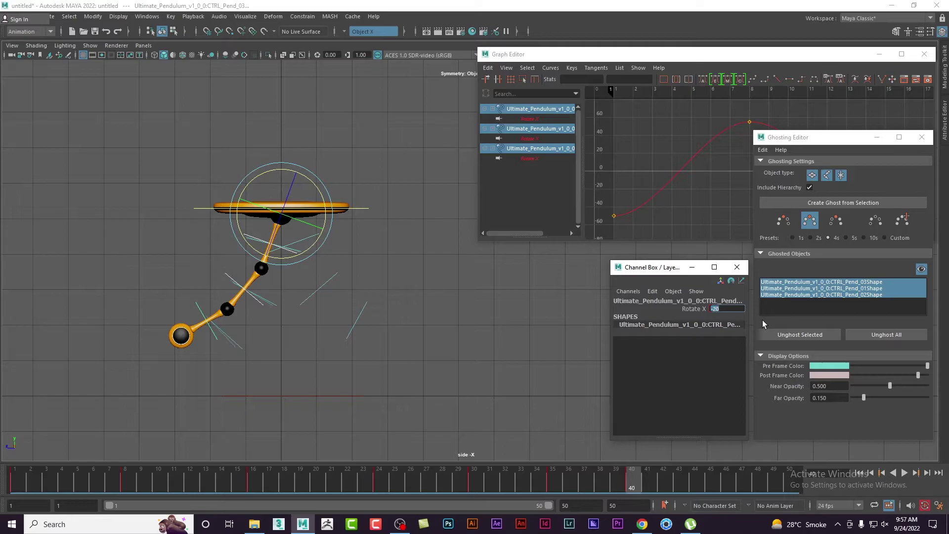
{"action": "type", "text": "15"}
{"action": "key", "text": "Return"}
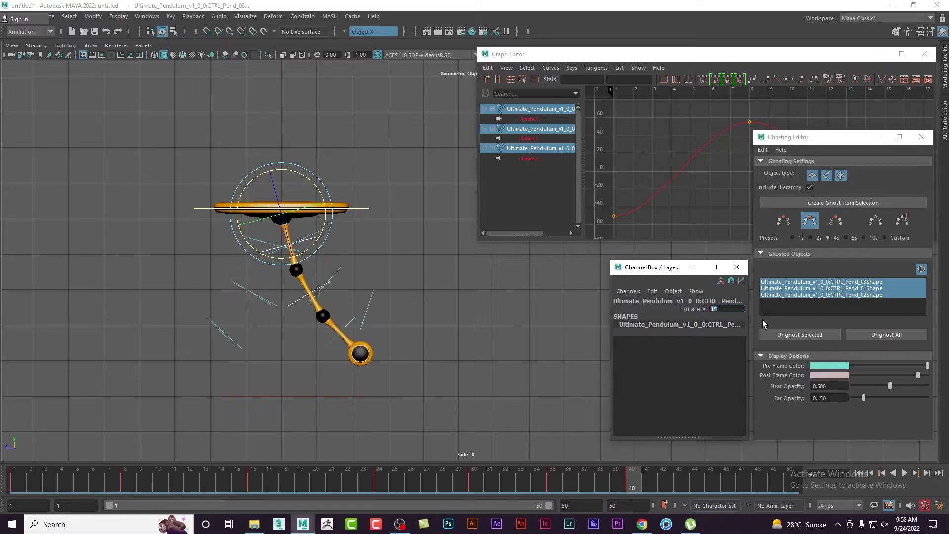
{"action": "type", "text": "-15"}
{"action": "key", "text": "Return"}
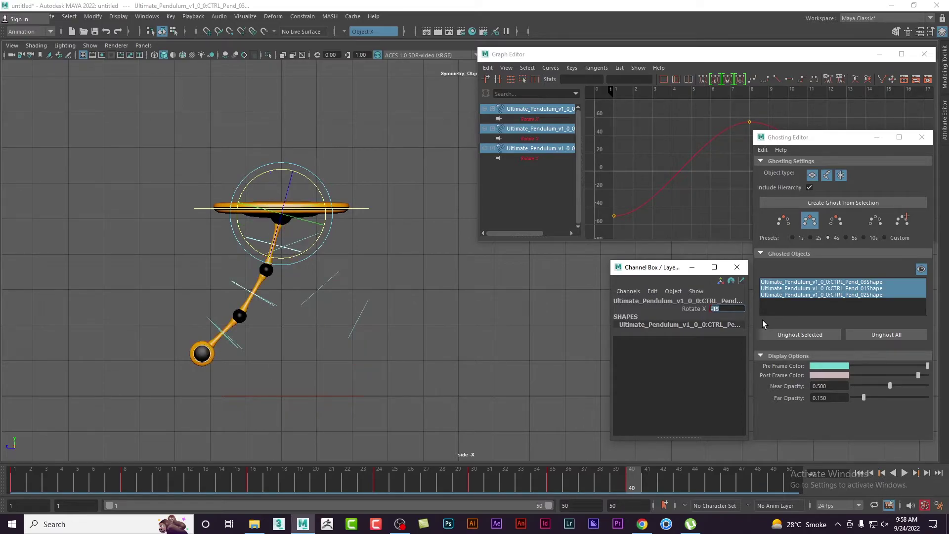
- Recheck frame 30, then settle frame 40's Rotate X at -25
{"action": "left_click", "coordinate": [480, 481]}
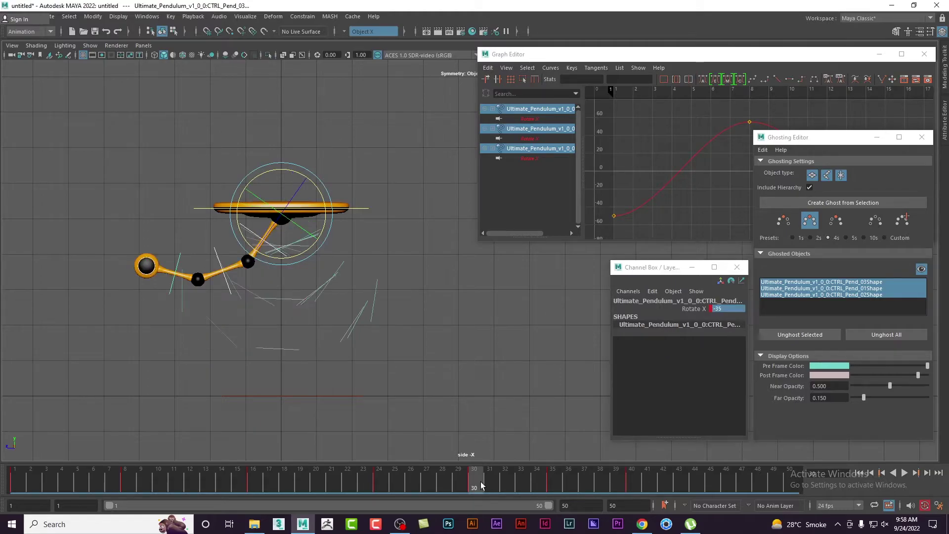
{"action": "left_click", "coordinate": [633, 482]}
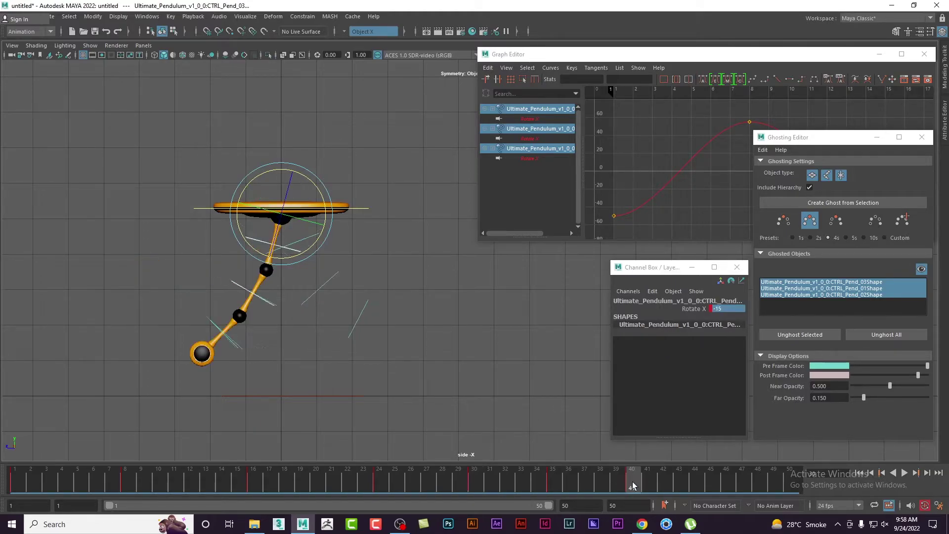
{"action": "left_click", "coordinate": [725, 317]}
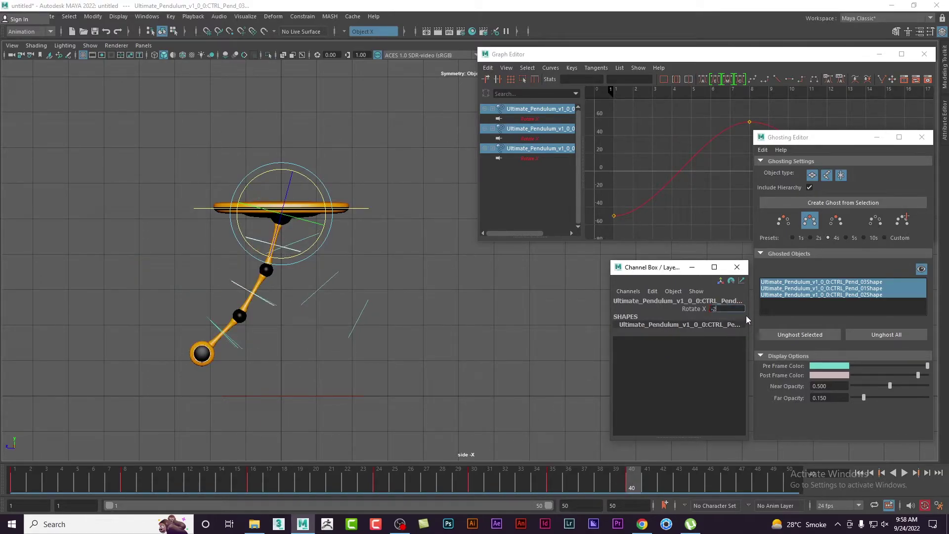
{"action": "type", "text": "5"}
{"action": "key", "text": "Return"}
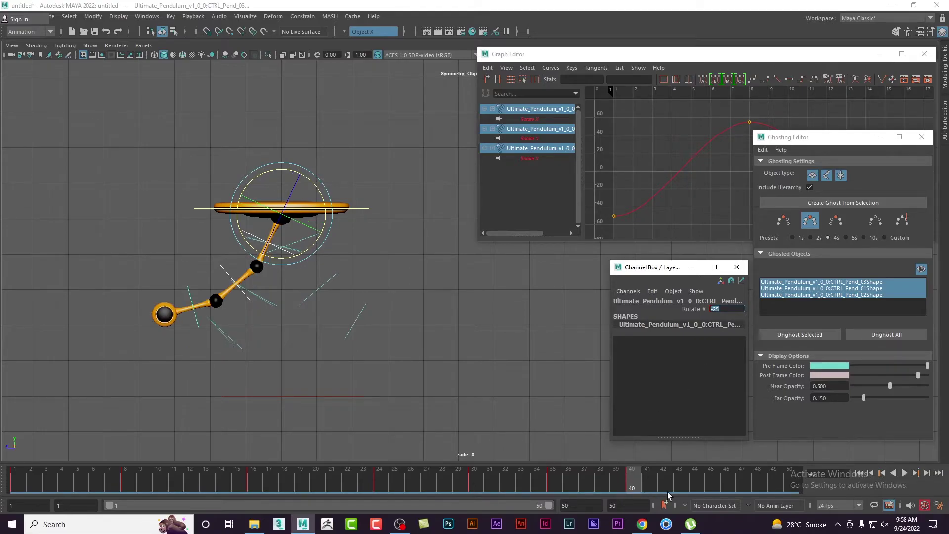
- Key Rotate X 20 at frame 45, checking it against the frame 35 pose
{"action": "left_click_drag", "start_coordinate": [635, 487], "coordinate": [714, 488]}
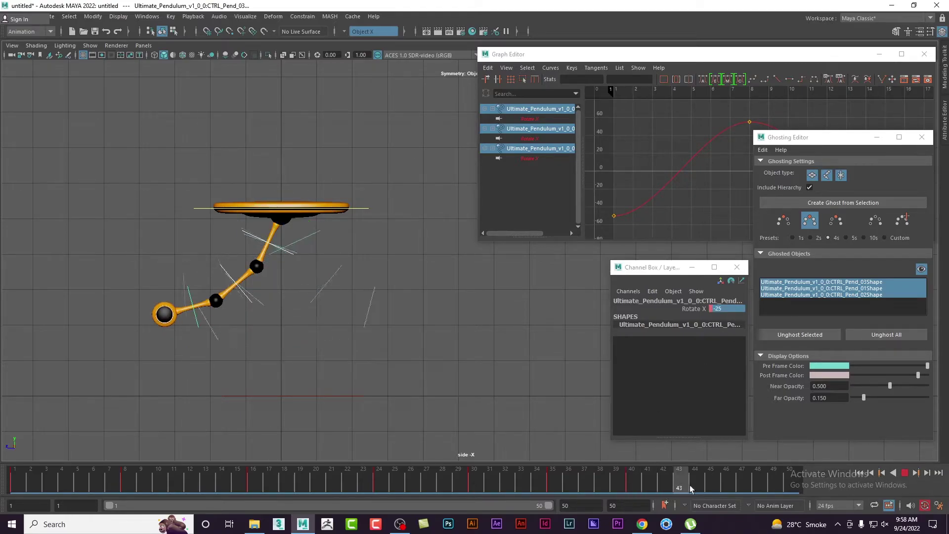
{"action": "left_click", "coordinate": [730, 308]}
{"action": "left_click", "coordinate": [553, 485]}
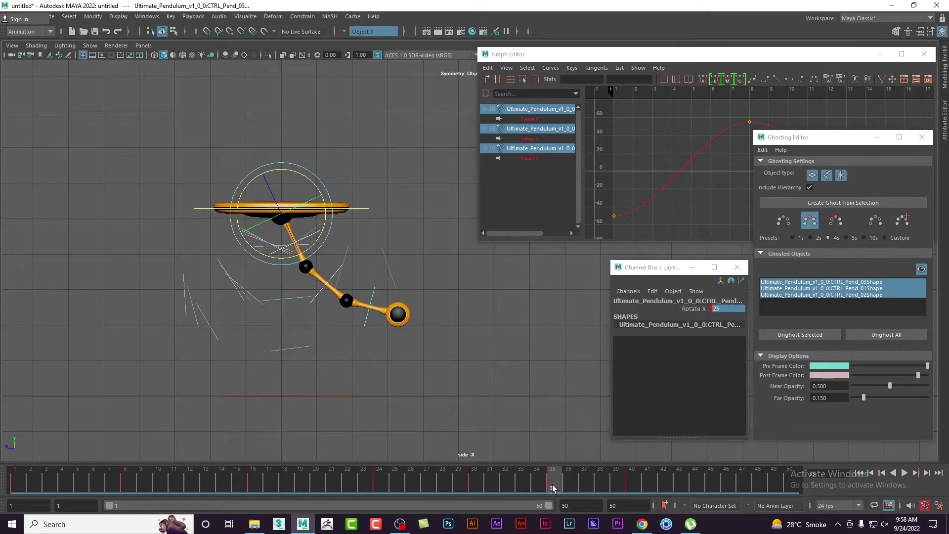
{"action": "left_click", "coordinate": [714, 478]}
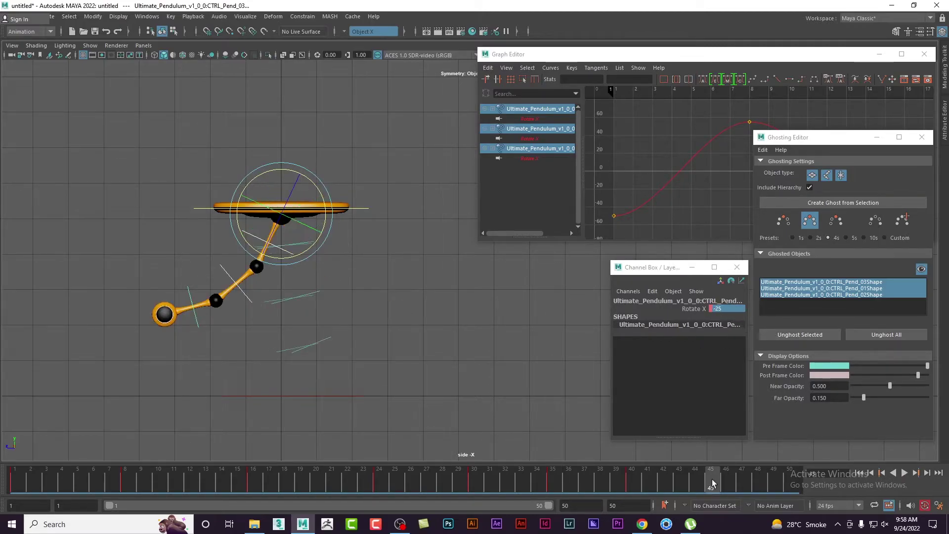
{"action": "left_click", "coordinate": [729, 308]}
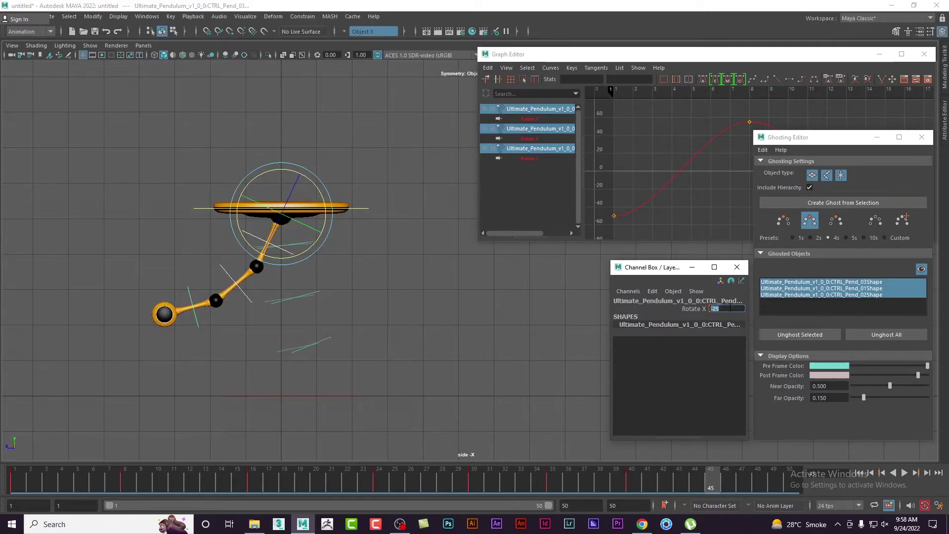
{"action": "type", "text": "20"}
{"action": "key", "text": "Return"}
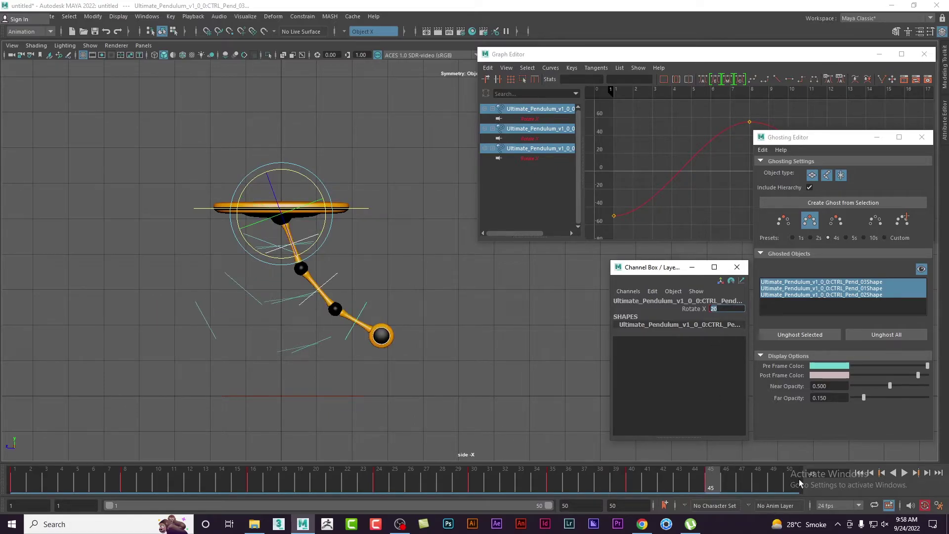
{"action": "left_click", "coordinate": [641, 505]}
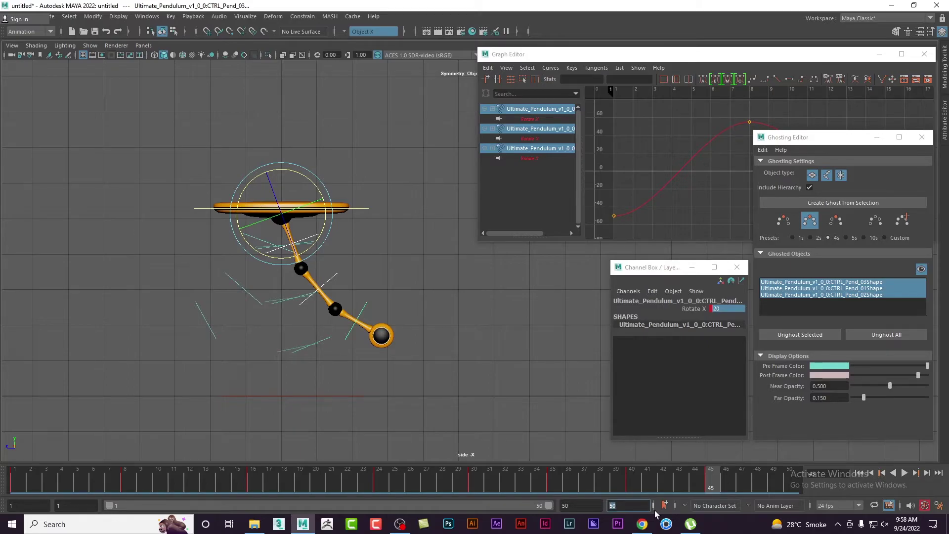
- Set the end time to 80 and frame the timeline to roughly frames 38–80
{"action": "type", "text": "80"}
{"action": "key", "text": "Return"}
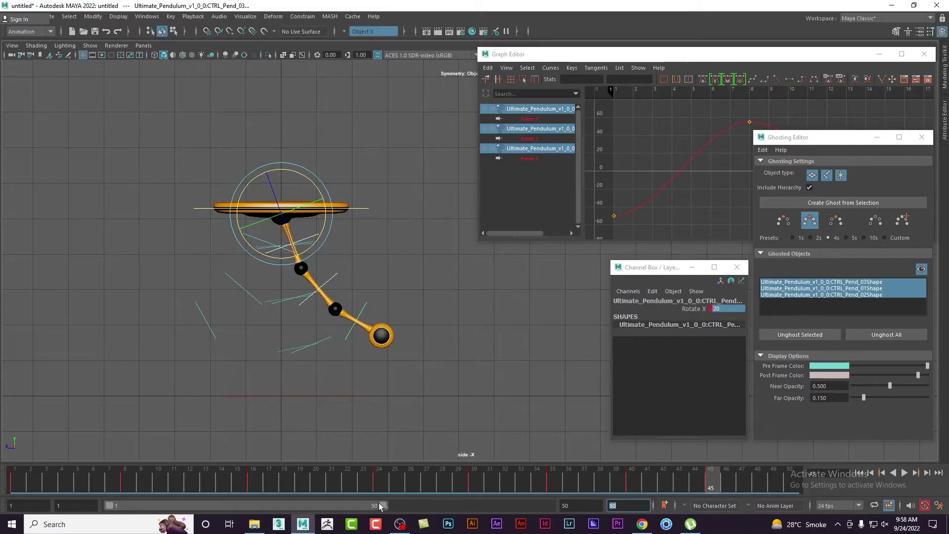
{"action": "left_click_drag", "start_coordinate": [379, 506], "coordinate": [522, 519]}
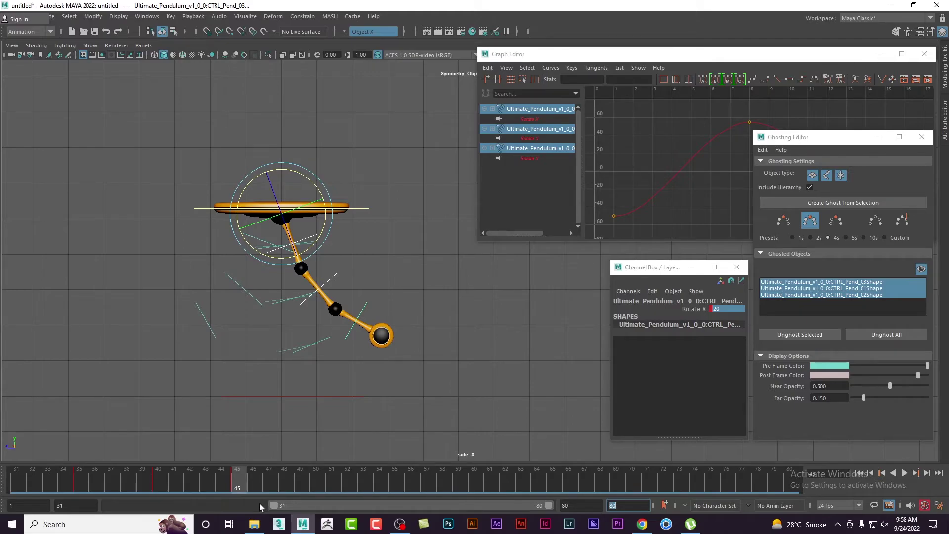
{"action": "mouse_move", "coordinate": [273, 505]}
{"action": "left_mouse_down"}
{"action": "mouse_move", "coordinate": [61, 516]}
{"action": "mouse_move", "coordinate": [287, 521]}
{"action": "mouse_move", "coordinate": [265, 522]}
{"action": "left_mouse_up"}
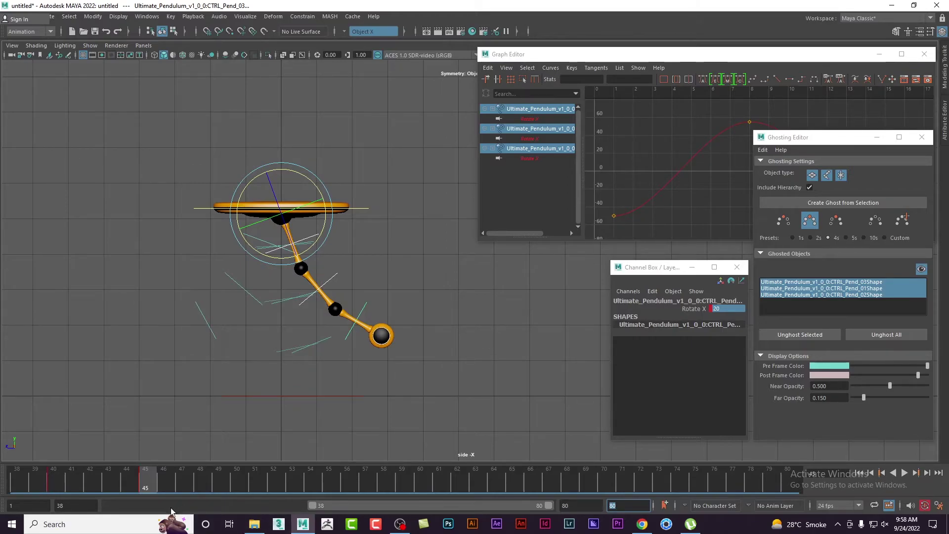
- Play the swing from frame 40, stopping at frames 45 and 49
{"action": "left_click", "coordinate": [60, 482]}
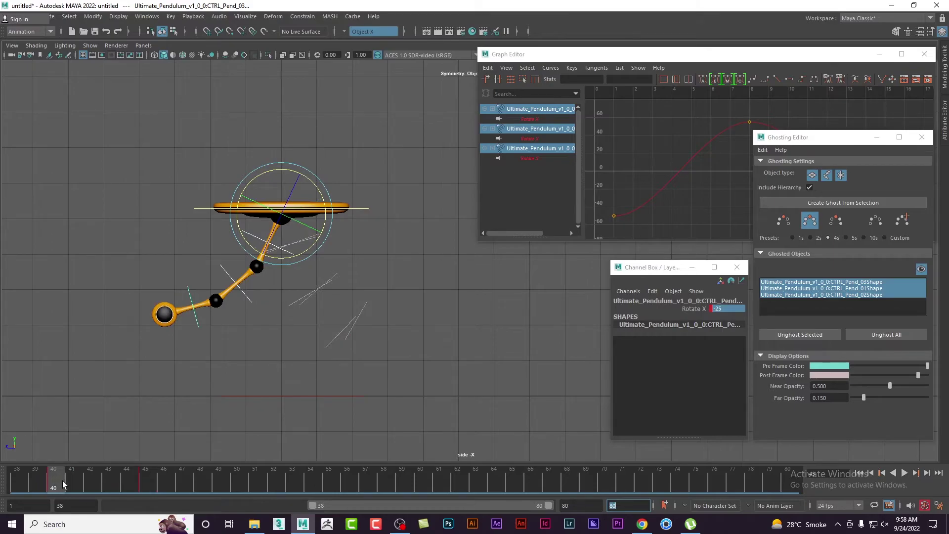
{"action": "key", "text": "alt+v"}
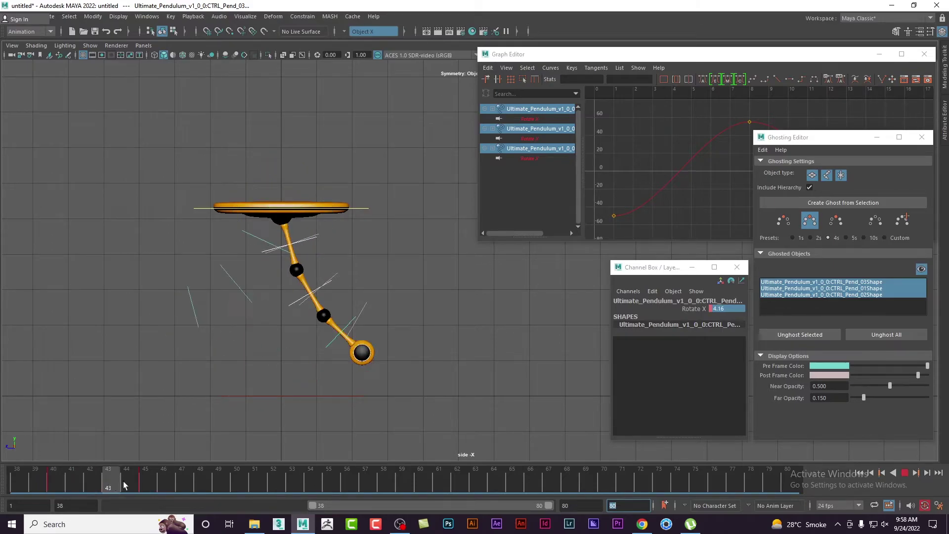
{"action": "left_click", "coordinate": [146, 484]}
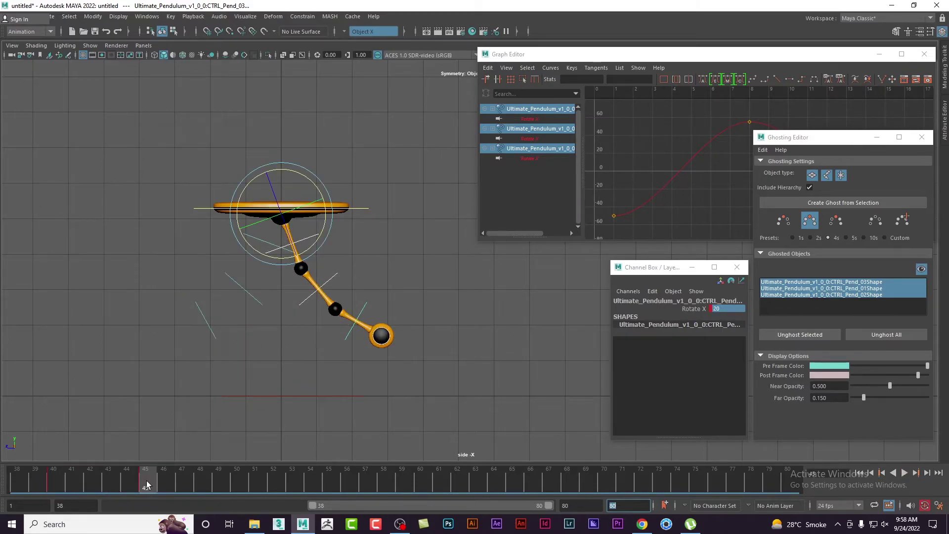
{"action": "key", "text": "alt+v"}
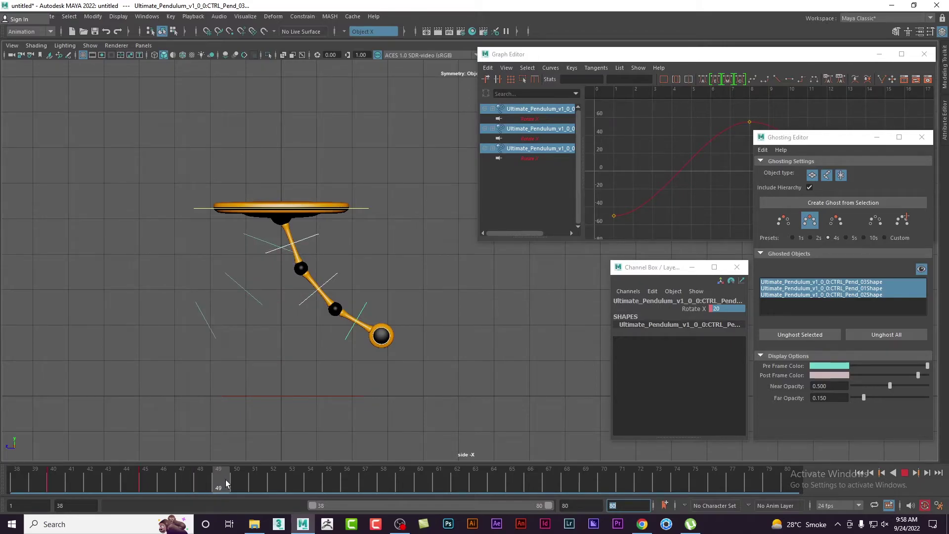
{"action": "left_click", "coordinate": [226, 483]}
- Key Rotate X -12 at frame 49, 10 at frame 53 and -6 at frame 56
{"action": "left_click", "coordinate": [726, 308]}
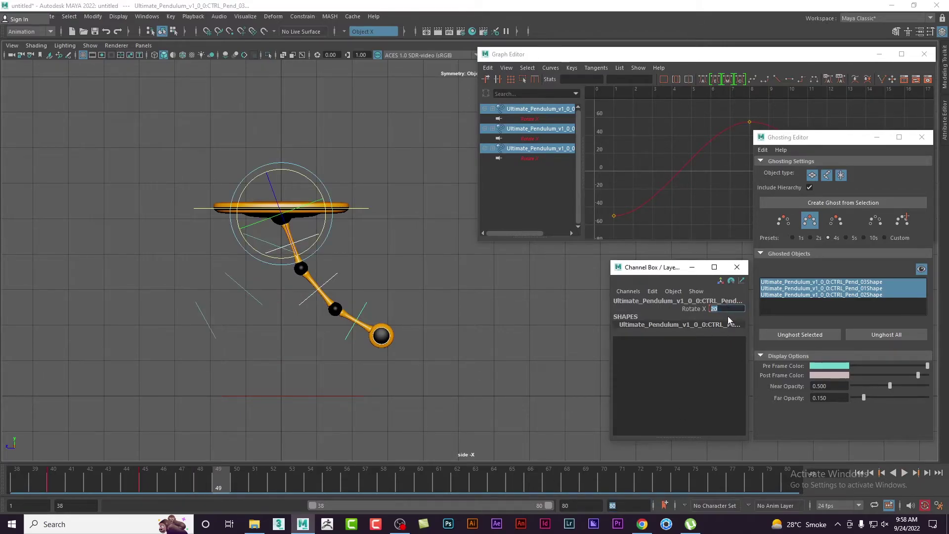
{"action": "type", "text": "-12"}
{"action": "key", "text": "Return"}
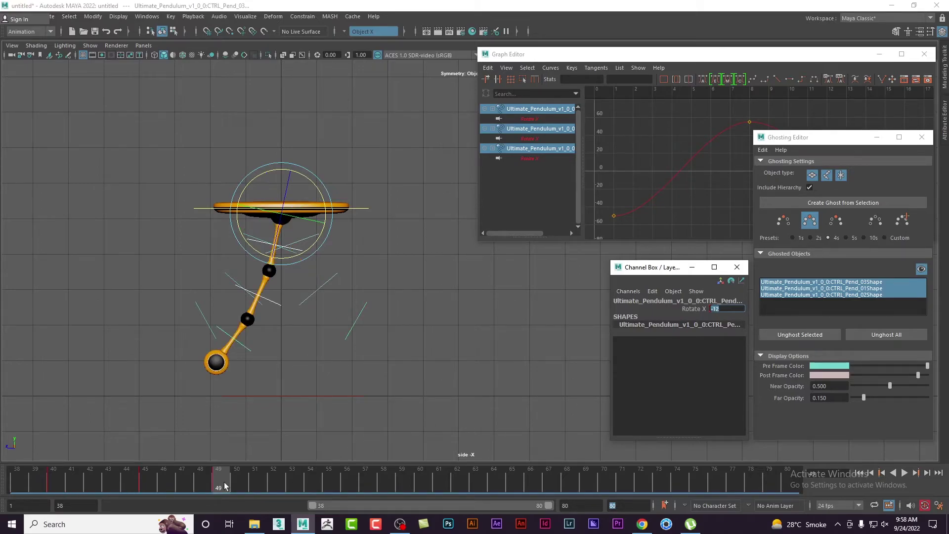
{"action": "left_click_drag", "start_coordinate": [220, 487], "coordinate": [290, 486]}
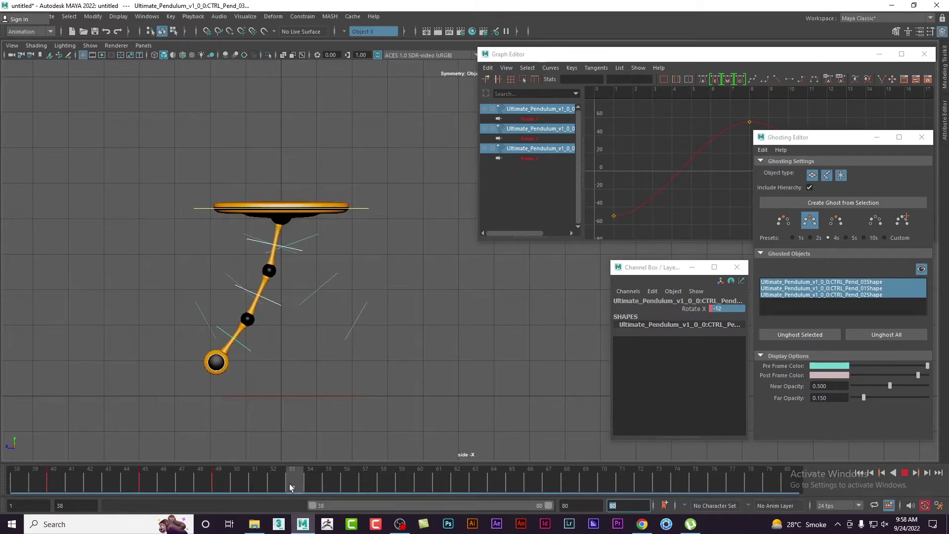
{"action": "double_click", "coordinate": [724, 308]}
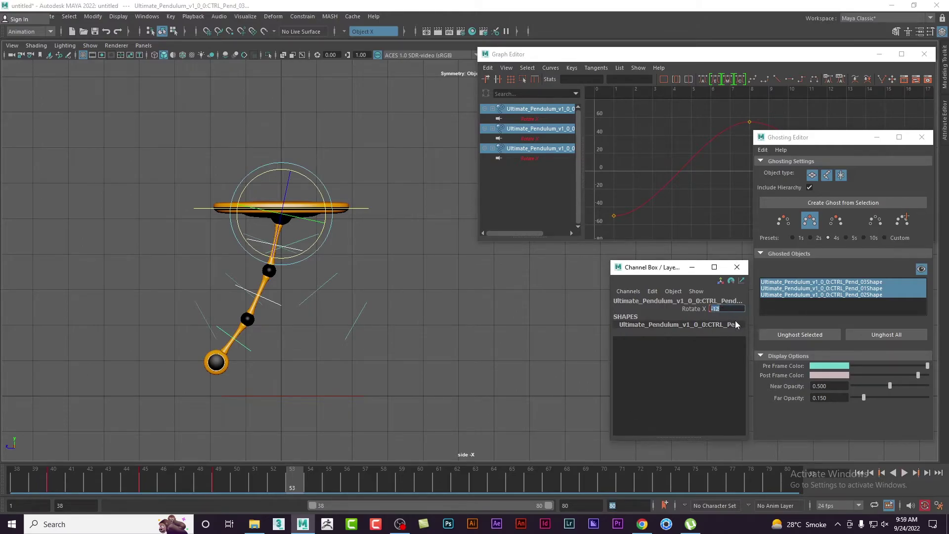
{"action": "type", "text": "10"}
{"action": "key", "text": "Return"}
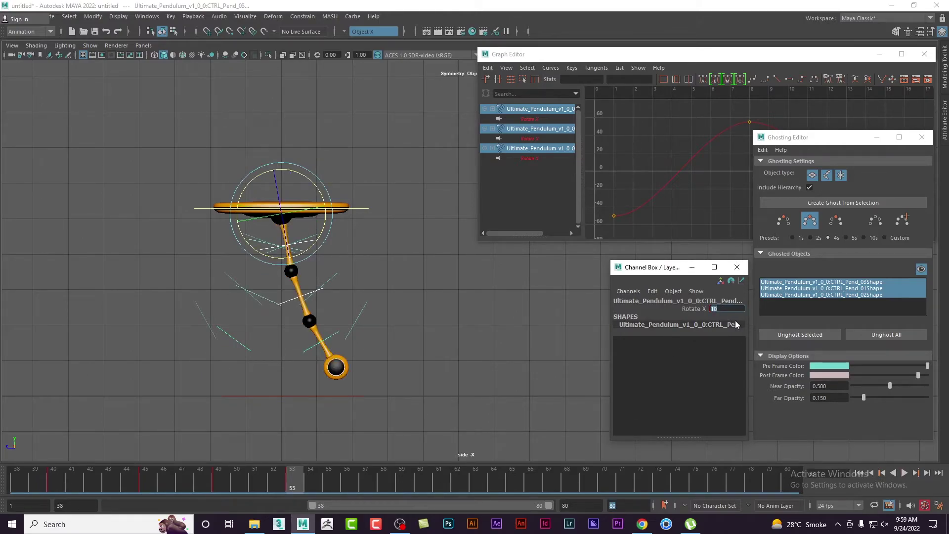
{"action": "left_click_drag", "start_coordinate": [297, 486], "coordinate": [351, 482]}
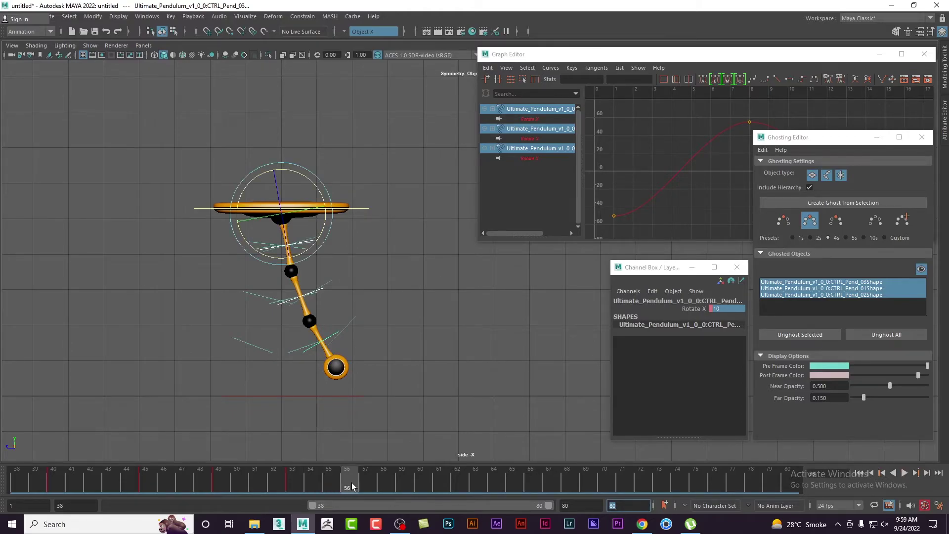
{"action": "double_click", "coordinate": [724, 309]}
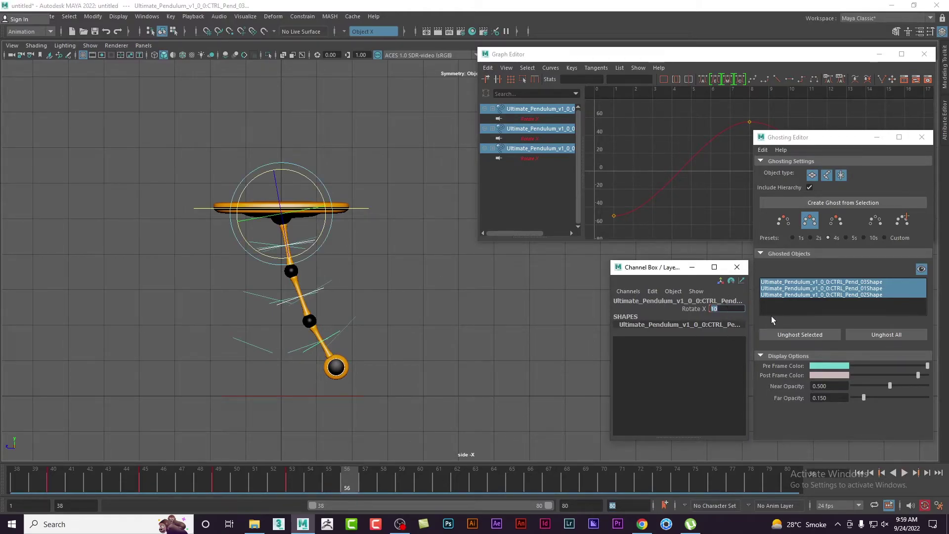
{"action": "type", "text": "-"}
{"action": "type", "text": "6"}
{"action": "key", "text": "Return"}
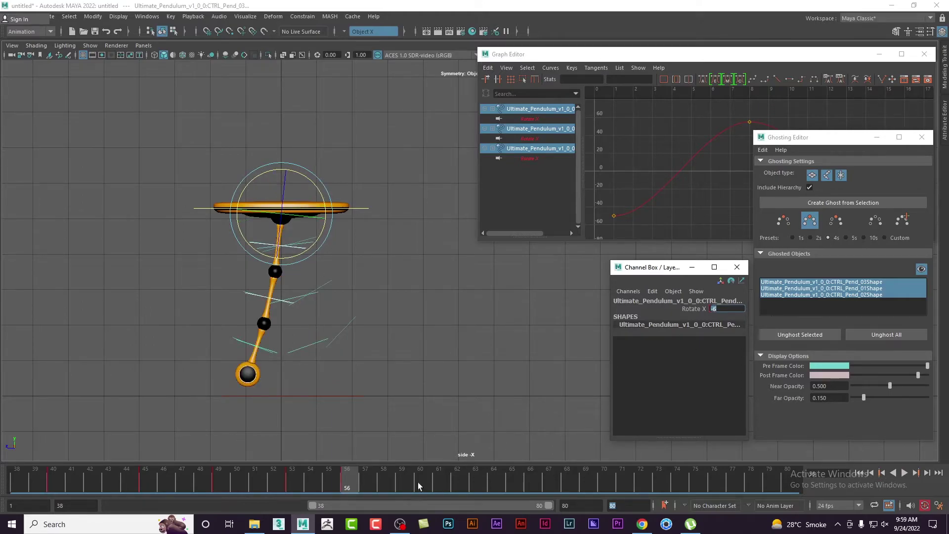
- Key Rotate X 5 at frame 59 and -3 at frame 61
{"action": "left_click", "coordinate": [402, 482]}
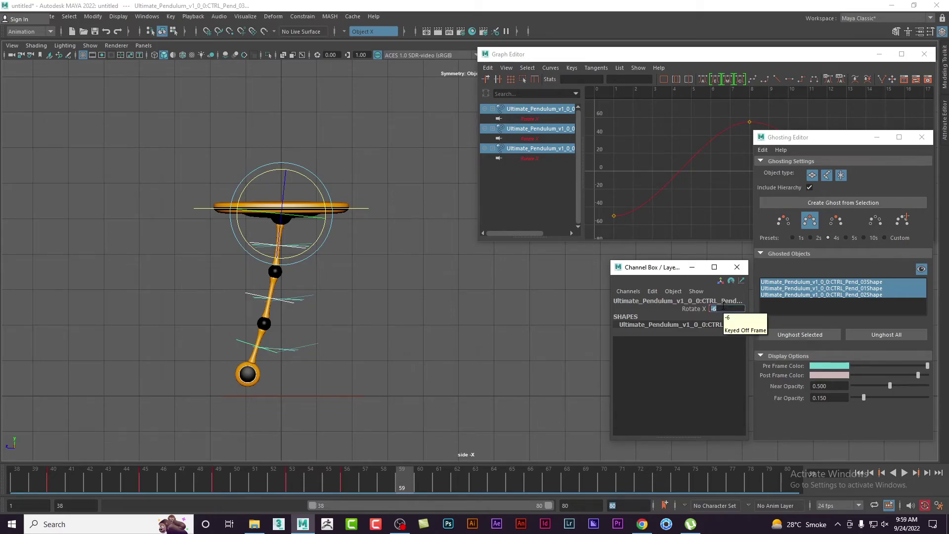
{"action": "type", "text": "5"}
{"action": "key", "text": "Return"}
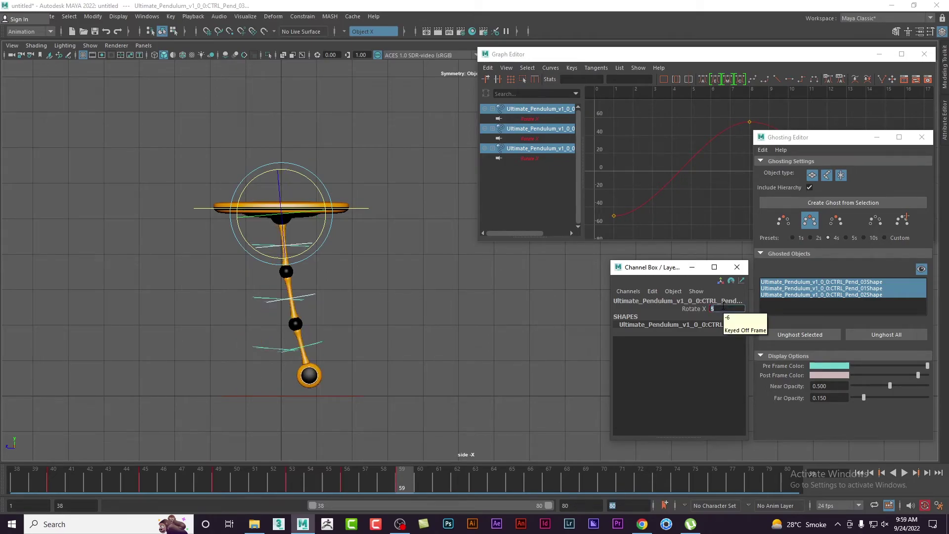
{"action": "left_click", "coordinate": [440, 482]}
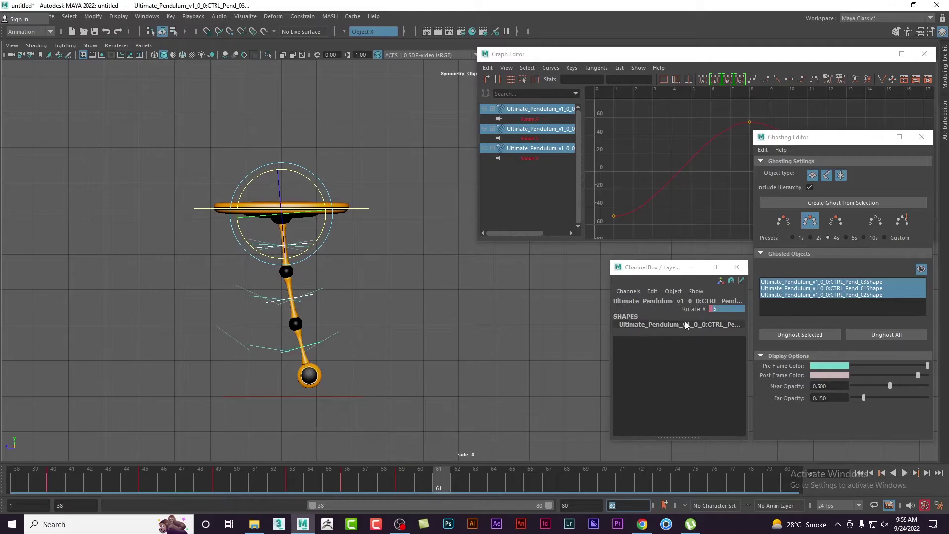
{"action": "double_click", "coordinate": [722, 307]}
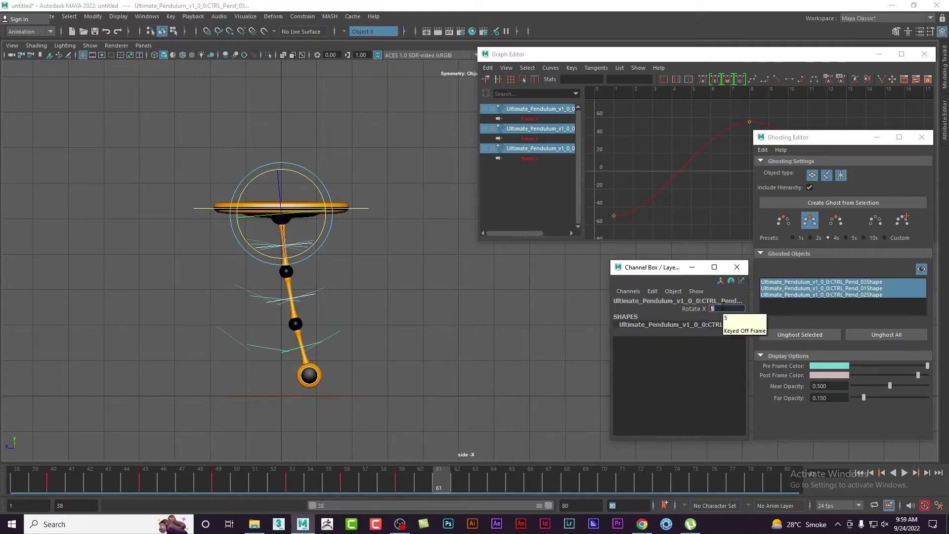
{"action": "type", "text": "3"}
{"action": "key", "text": "Return"}
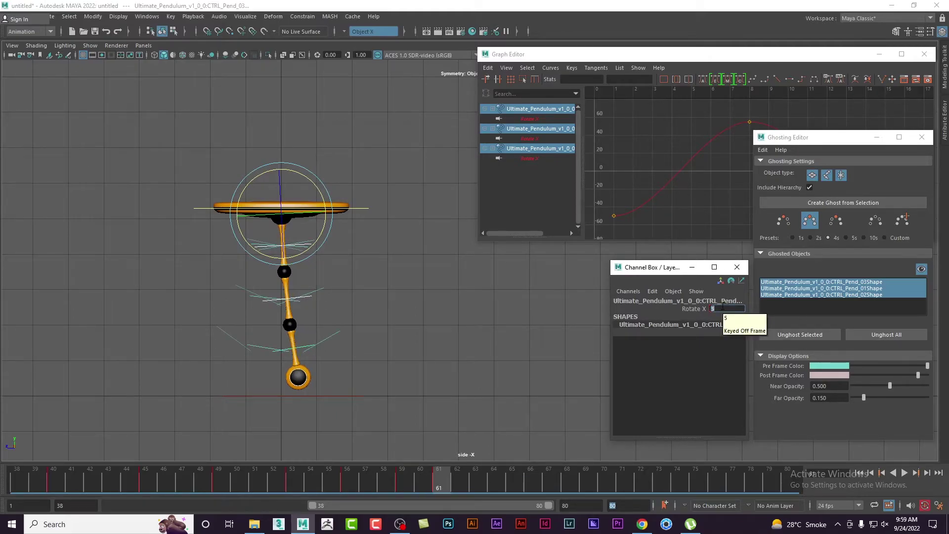
{"action": "type", "text": "3"}
{"action": "key", "text": "Return"}
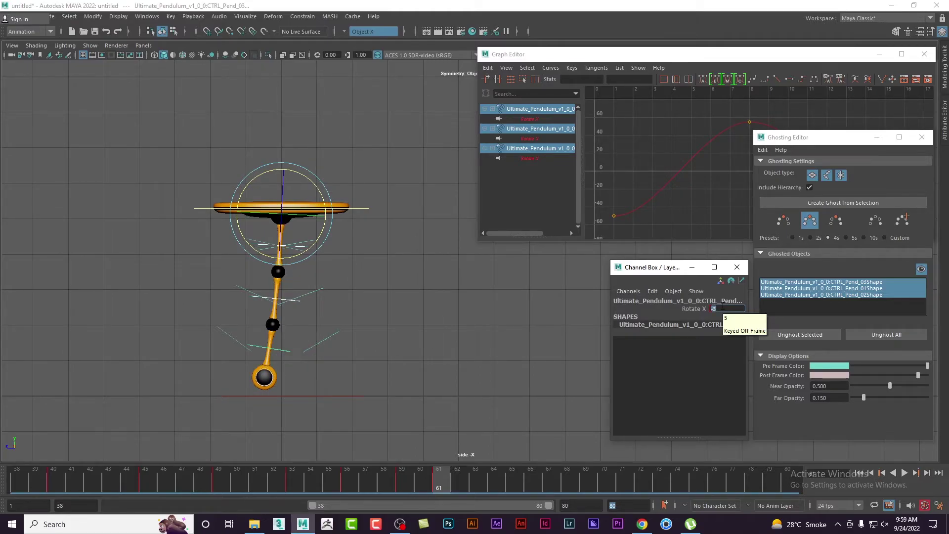
- Key Rotate X 2 at frame 63
{"action": "key", "text": "alt+period"}
{"action": "key", "text": "alt+period"}
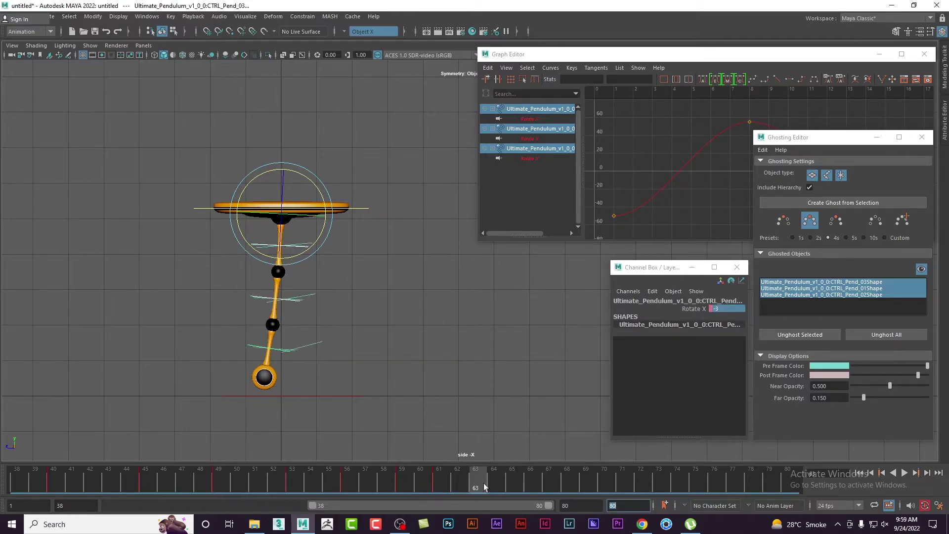
{"action": "left_click", "coordinate": [728, 309]}
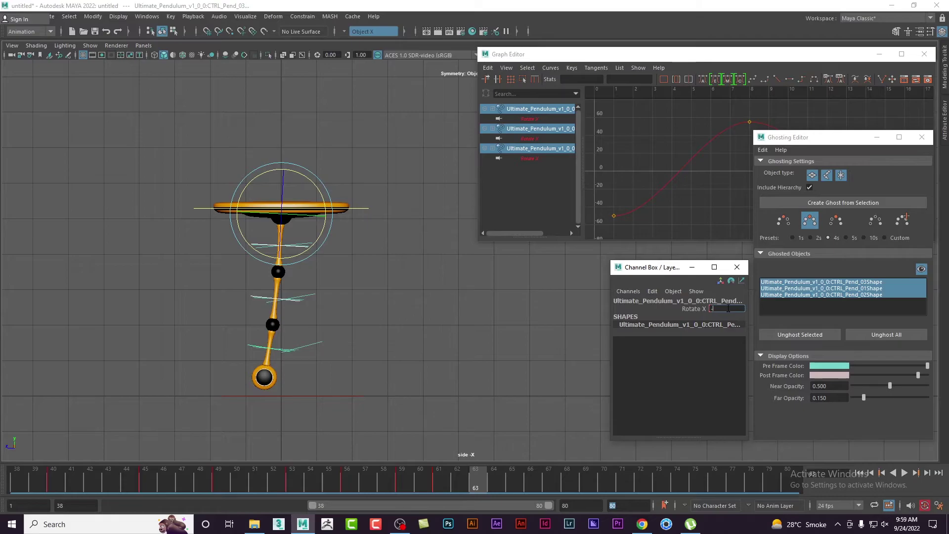
{"action": "key", "text": "Return"}
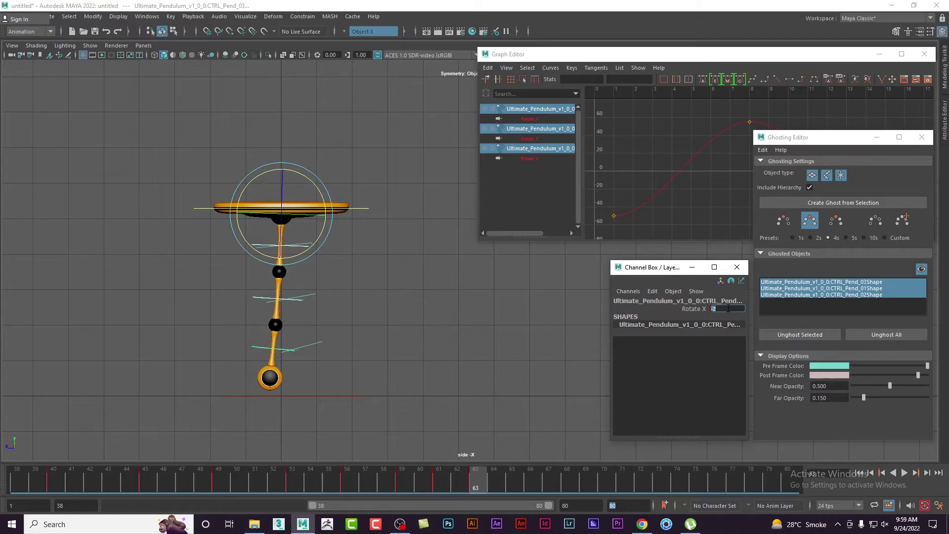
{"action": "type", "text": "2"}
{"action": "key", "text": "Return"}
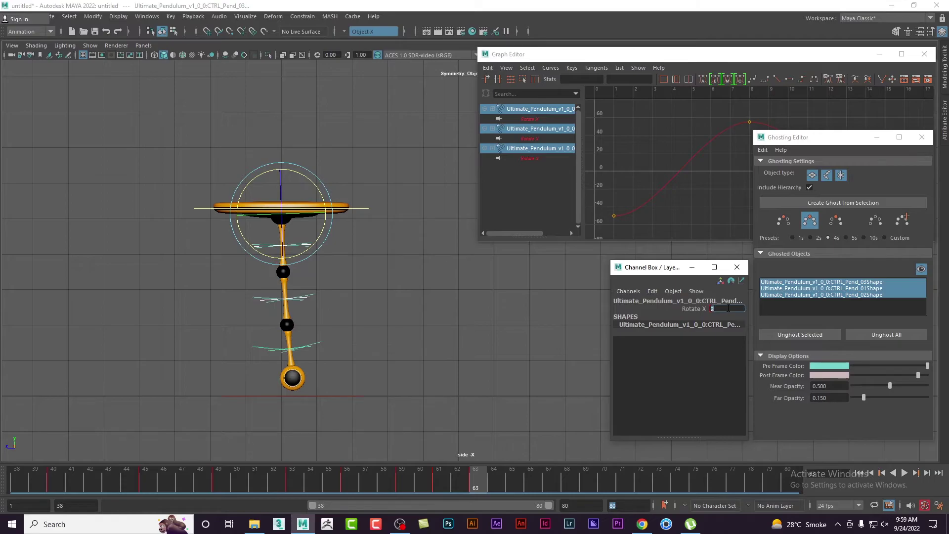
- Scrub frames 61 through 64 to review the settling pendulum
{"action": "left_click", "coordinate": [436, 484]}
{"action": "left_click", "coordinate": [476, 481]}
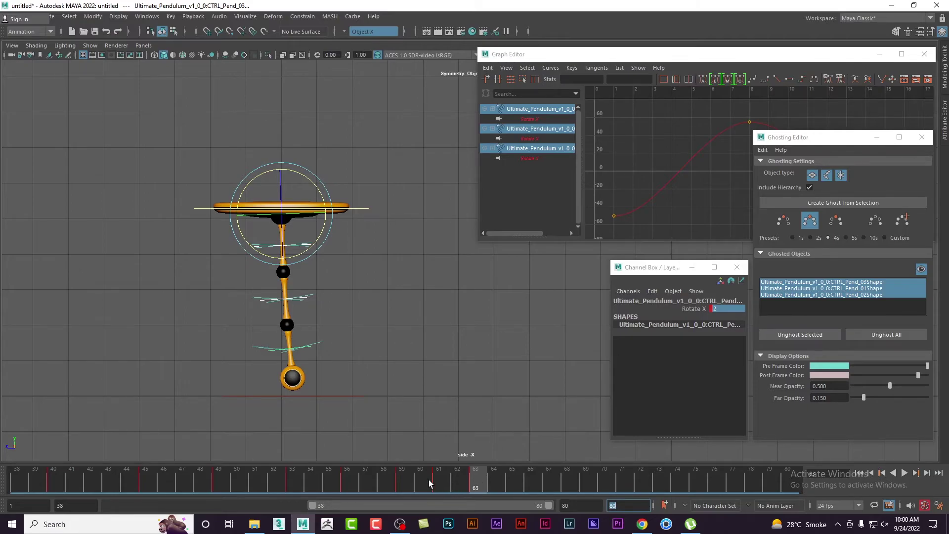
{"action": "mouse_move", "coordinate": [422, 478]}
{"action": "left_mouse_down"}
{"action": "mouse_move", "coordinate": [454, 486]}
{"action": "mouse_move", "coordinate": [407, 483]}
{"action": "left_mouse_up"}
{"action": "left_click", "coordinate": [443, 484]}
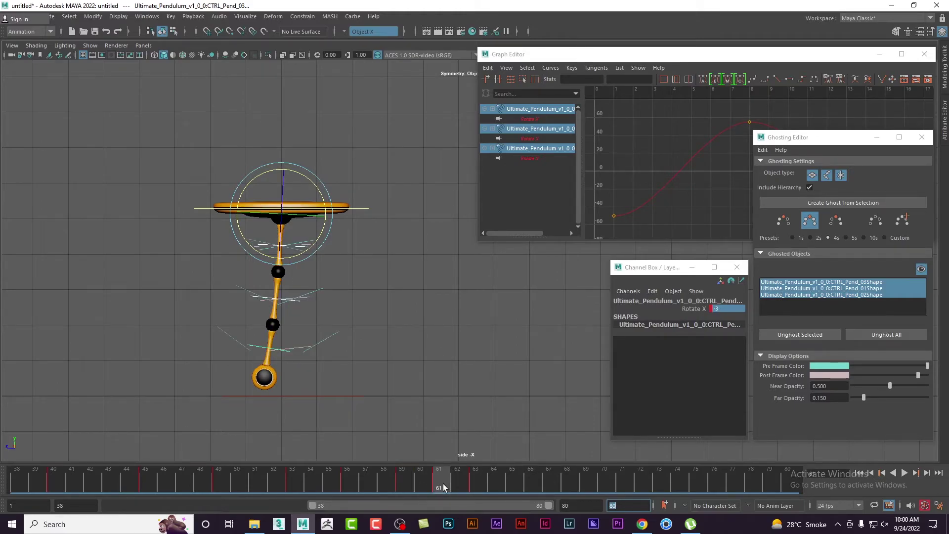
{"action": "left_click_drag", "start_coordinate": [443, 483], "coordinate": [479, 487]}
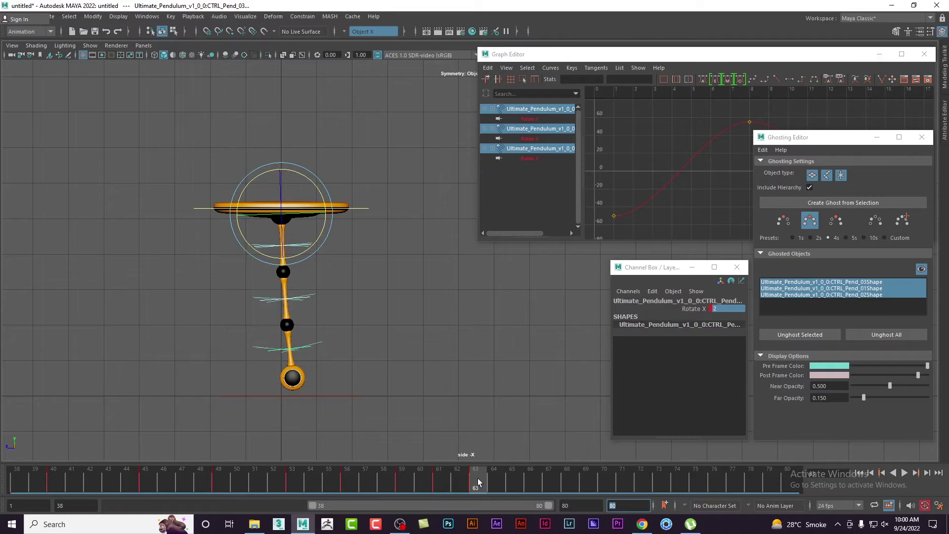
{"action": "left_click", "coordinate": [498, 479]}
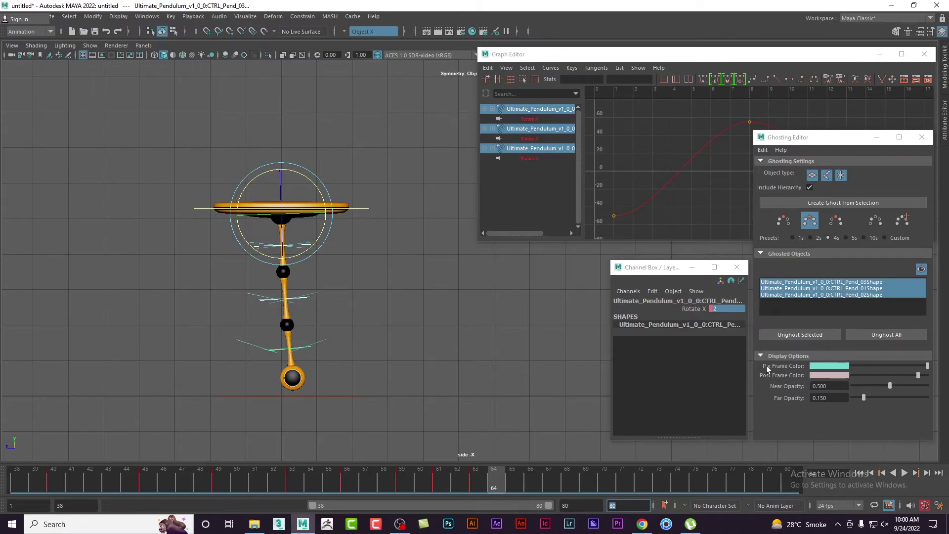
- Key Rotate X at -1 on frame 64 and 1 on frame 65
{"action": "left_click", "coordinate": [729, 309]}
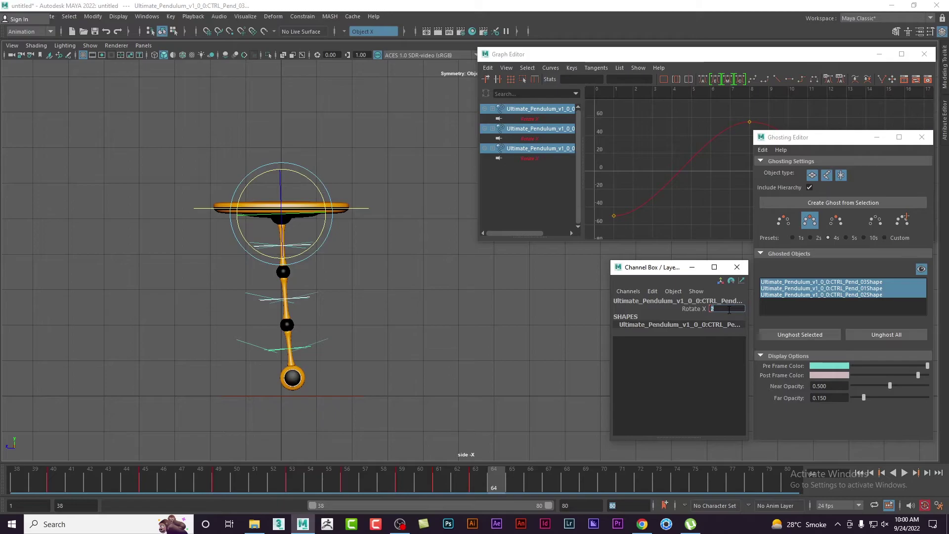
{"action": "key", "text": "Return"}
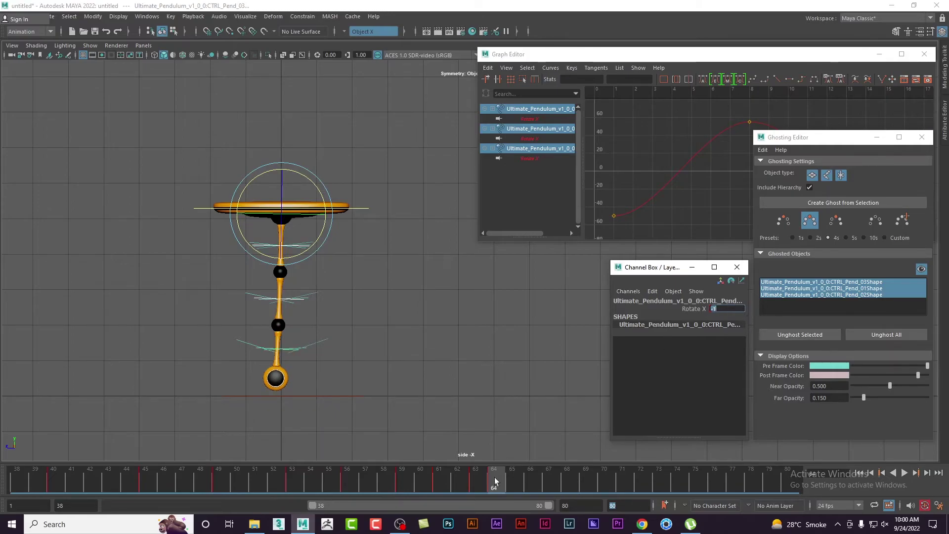
{"action": "left_click_drag", "start_coordinate": [501, 493], "coordinate": [517, 487]}
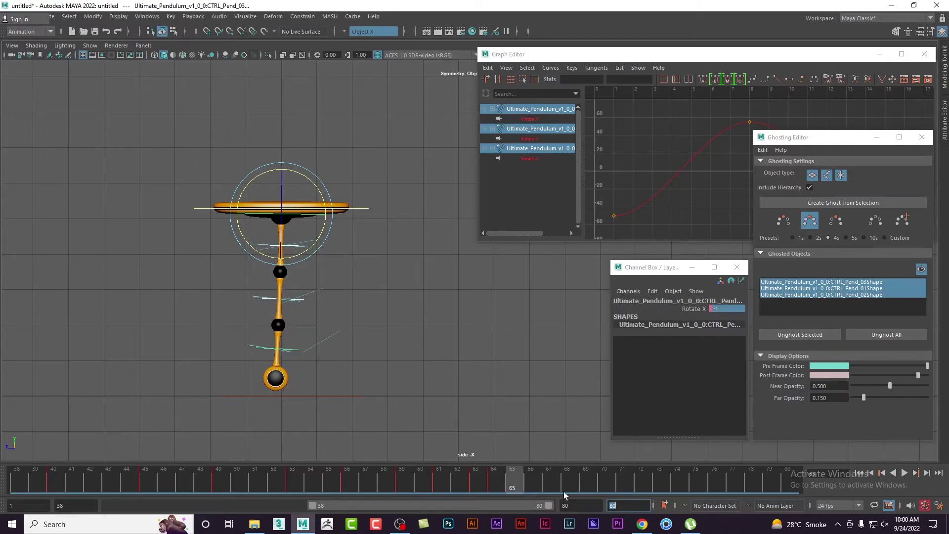
{"action": "type", "text": "1"}
{"action": "key", "text": "Return"}
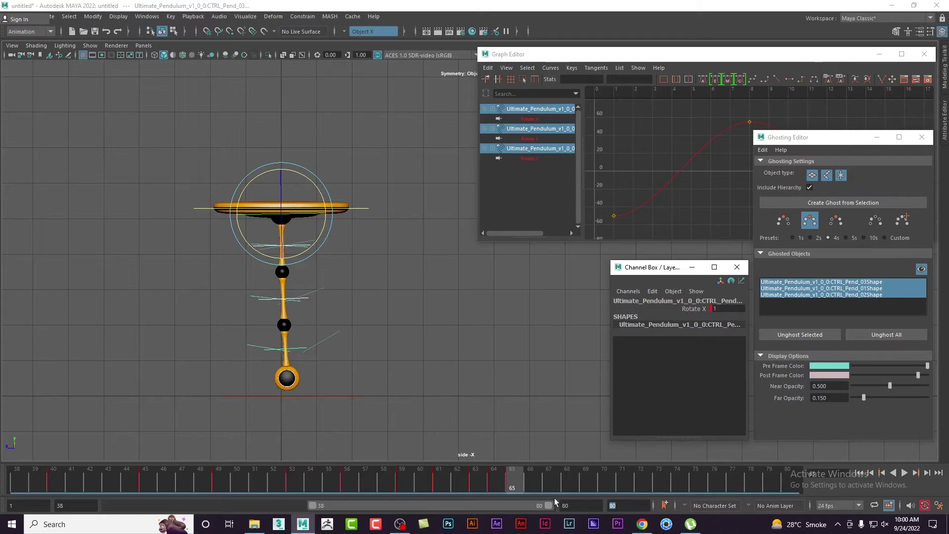
- Key Rotate X at -0.8 on frame 66 and 0.5 on frame 67
{"action": "key", "text": "alt+period"}
{"action": "left_click", "coordinate": [725, 309]}
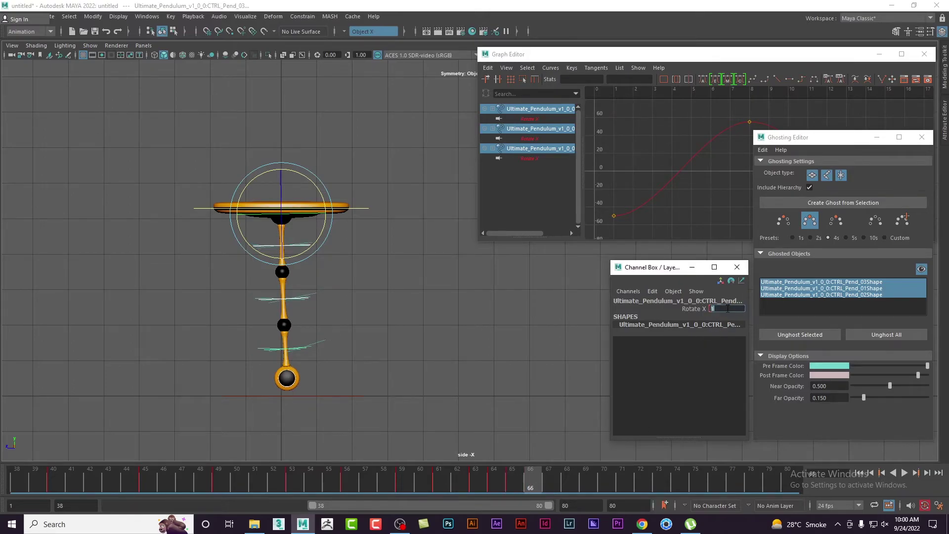
{"action": "type", "text": ".8"}
{"action": "key", "text": "Return"}
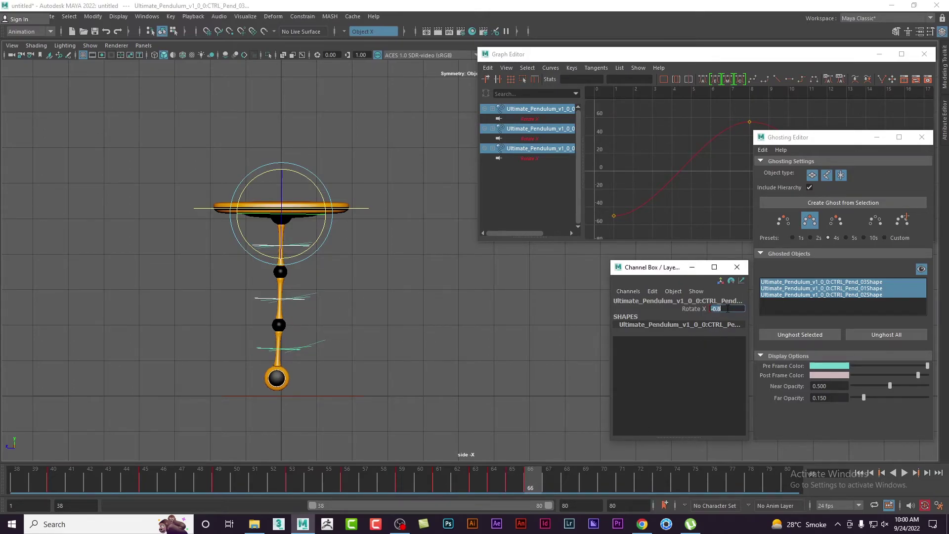
{"action": "key", "text": "alt+period"}
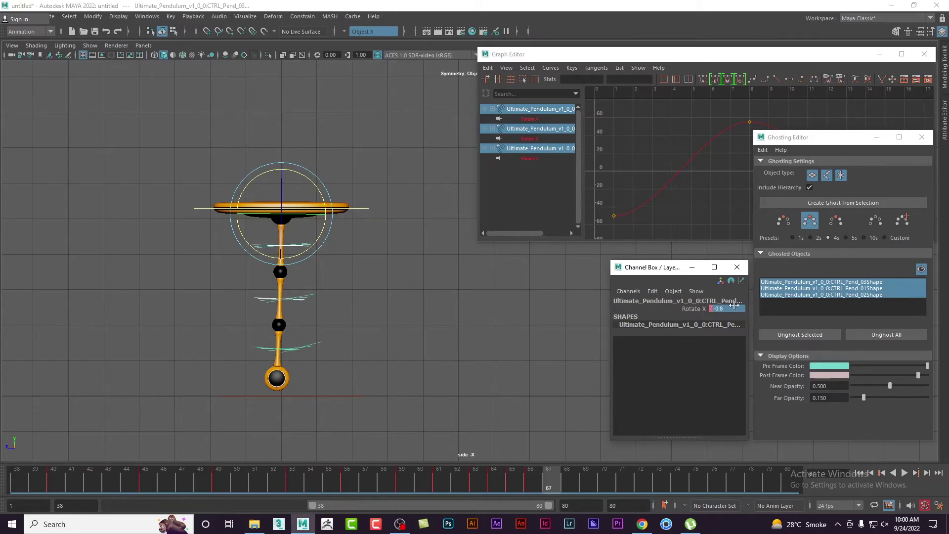
{"action": "type", "text": "0."}
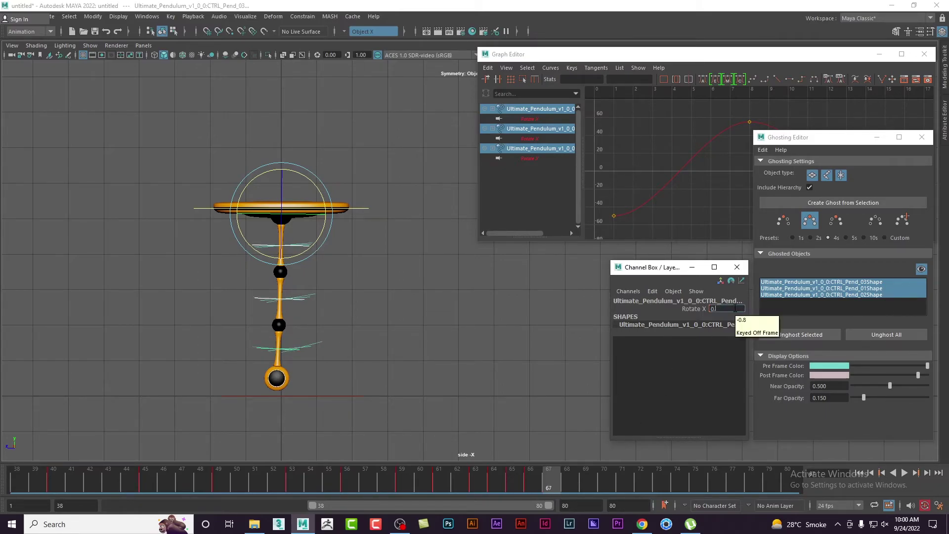
{"action": "key", "text": "Return"}
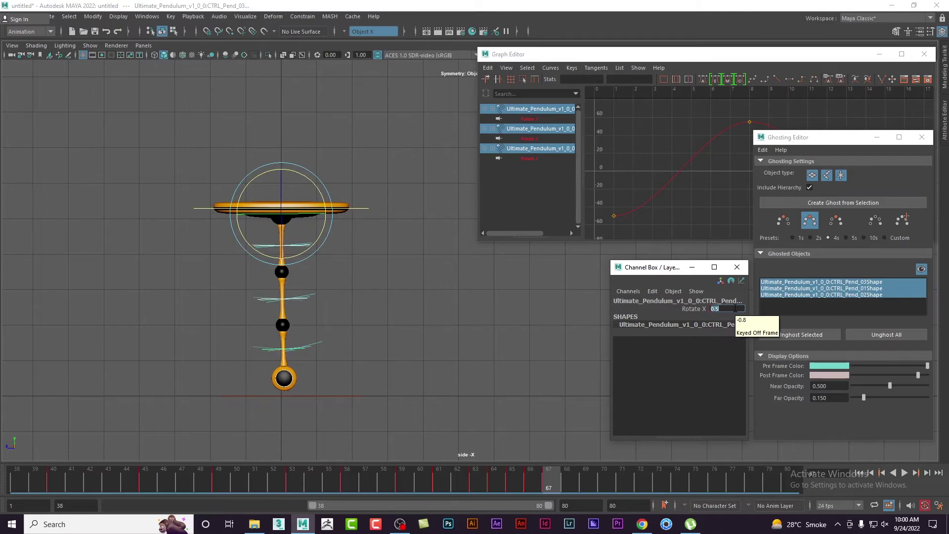
- Key Rotate X at -0.3 on frame 68 and 0.2 on frame 69
{"action": "left_click", "coordinate": [569, 482]}
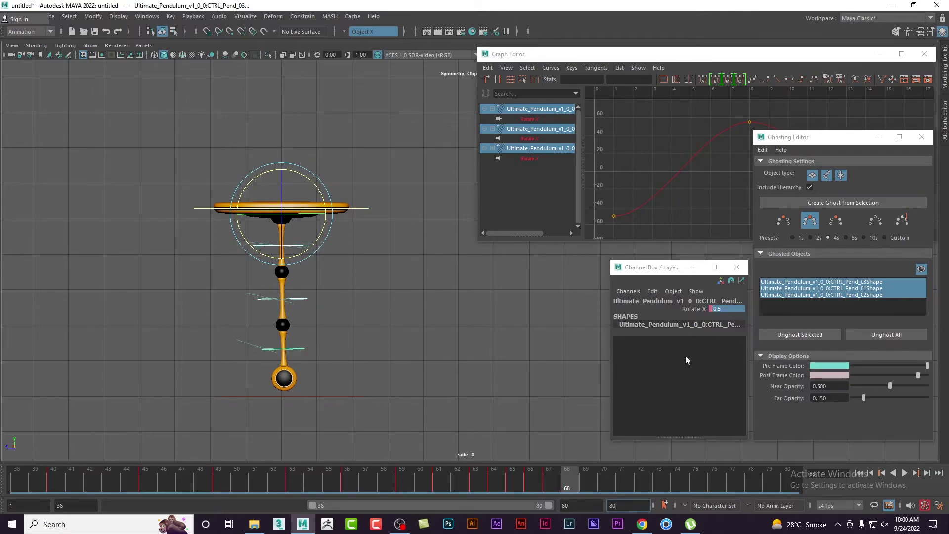
{"action": "type", "text": "-0."}
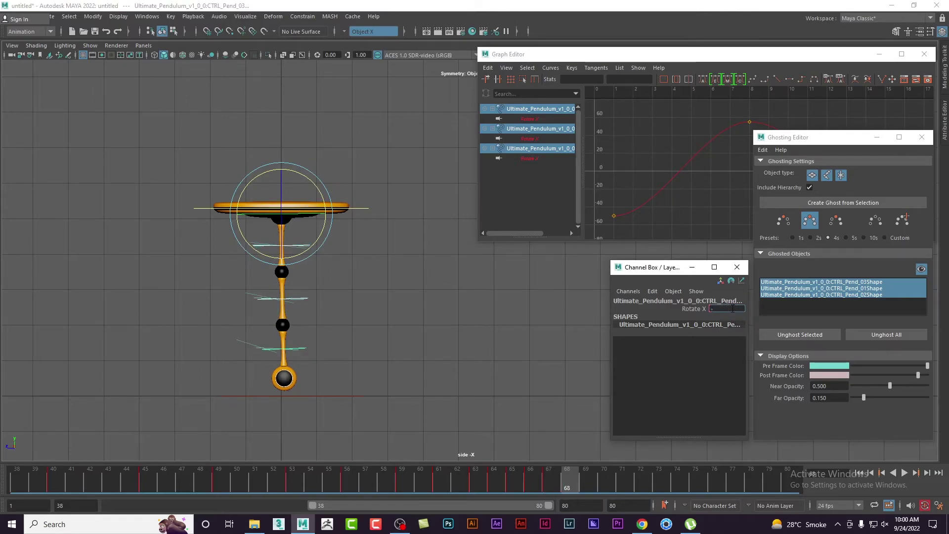
{"action": "key", "text": "Return"}
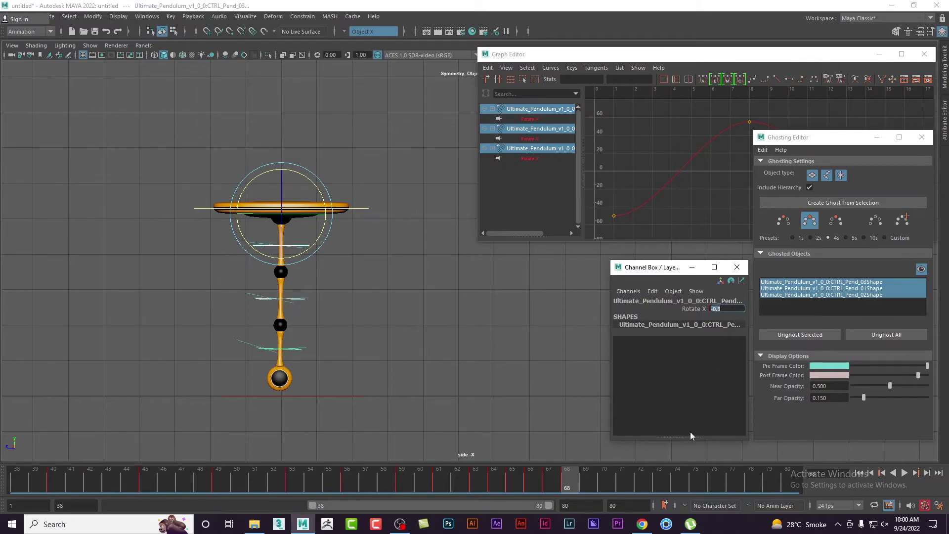
{"action": "left_click", "coordinate": [586, 482]}
{"action": "double_click", "coordinate": [727, 308]}
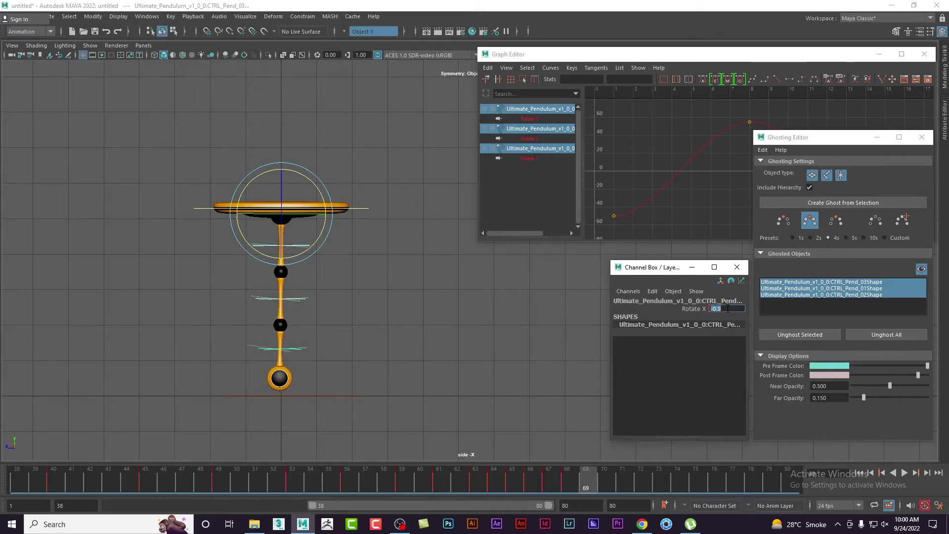
{"action": "type", "text": "0.2"}
{"action": "key", "text": "Return"}
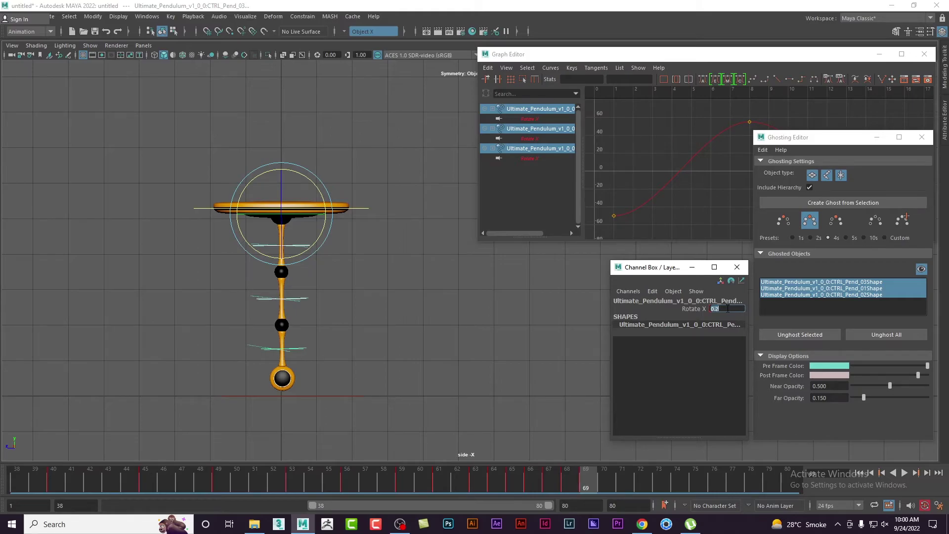
- Key Rotate X at -0.1 on frame 70 and 0 on frame 71
{"action": "left_click", "coordinate": [604, 481]}
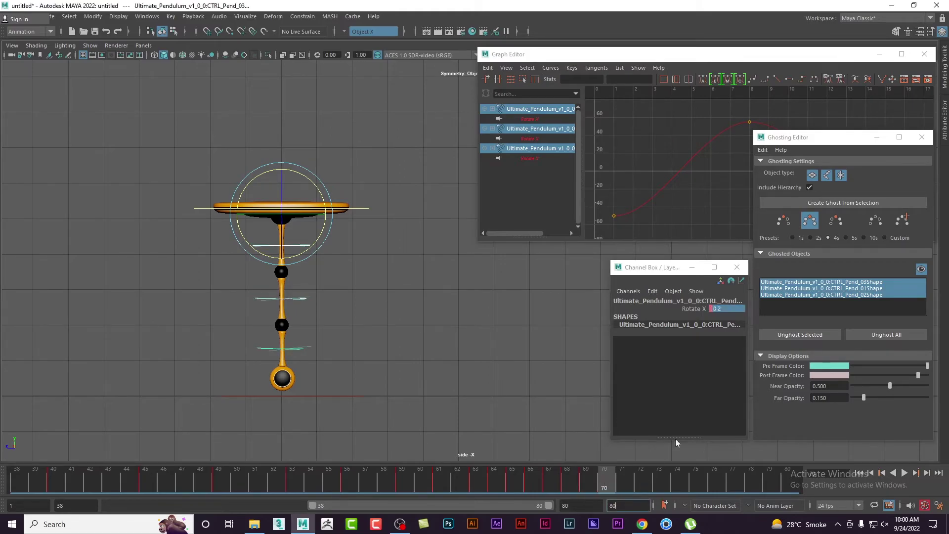
{"action": "double_click", "coordinate": [725, 307]}
{"action": "type", "text": "0.1"}
{"action": "key", "text": "Return"}
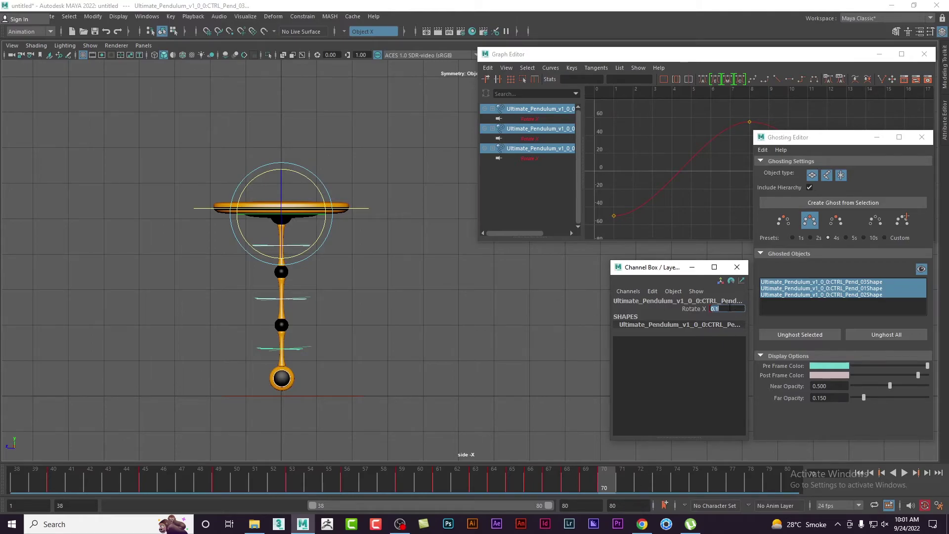
{"action": "type", "text": "-0.1"}
{"action": "key", "text": "Return"}
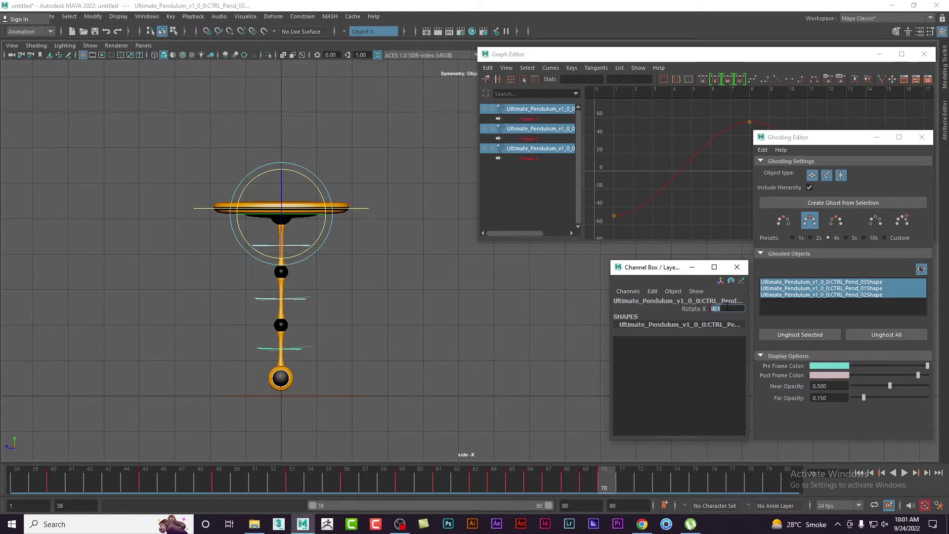
{"action": "key", "text": "alt+period"}
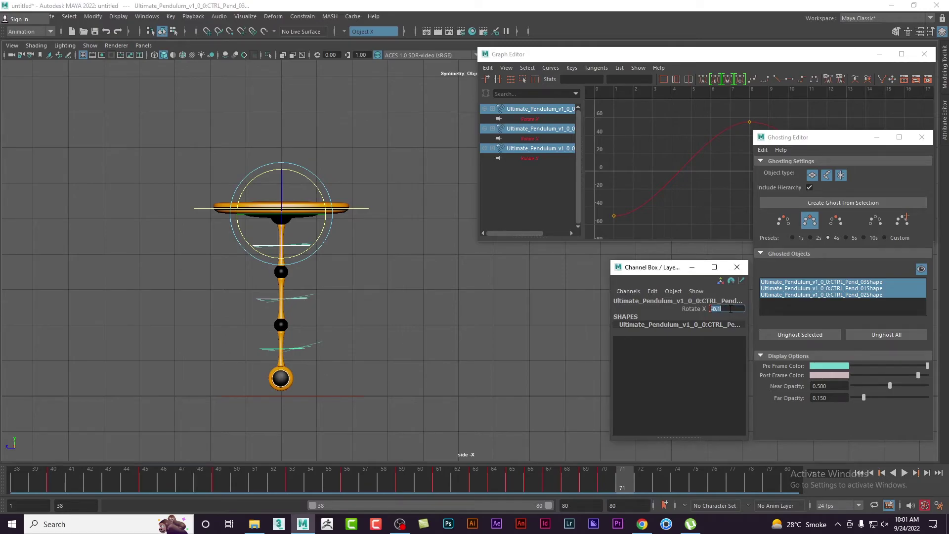
{"action": "type", "text": "0"}
{"action": "key", "text": "Return"}
- Check the pose at frame 69, return to frame 71, and deselect the pendulum controls
{"action": "left_click", "coordinate": [586, 482]}
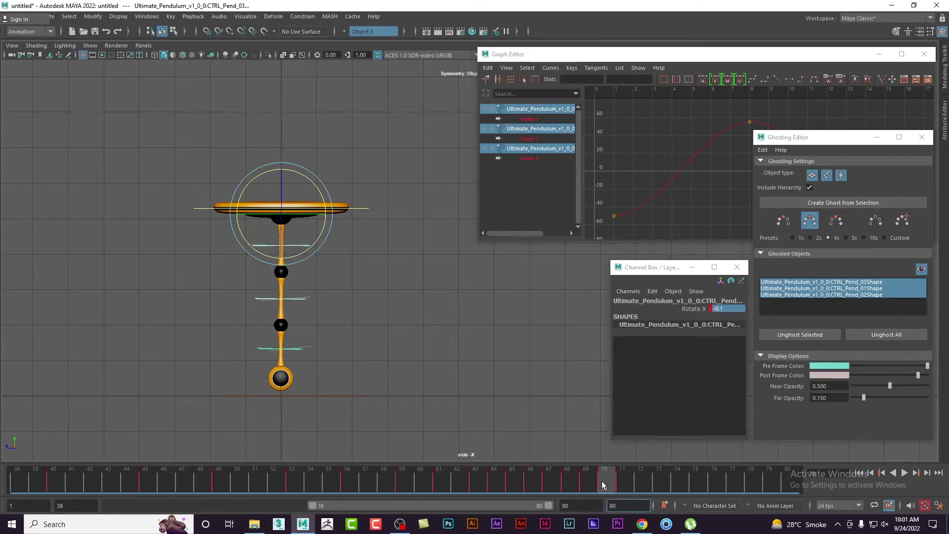
{"action": "left_click", "coordinate": [624, 482]}
{"action": "left_click", "coordinate": [491, 408]}
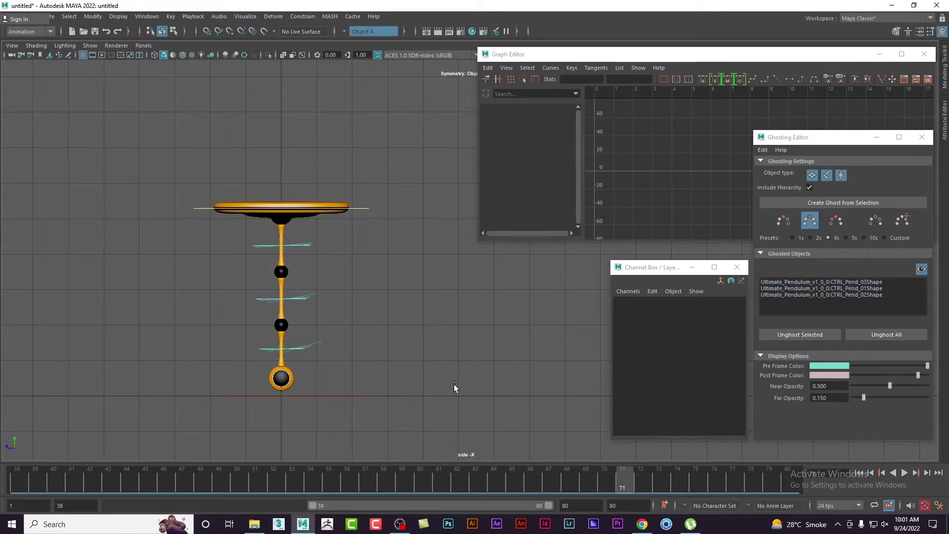
- Select all pendulum controls and set the playback range end to frame 71
{"action": "scroll", "coordinate": [454, 384], "scroll_direction": "down", "scroll_amount": 3}
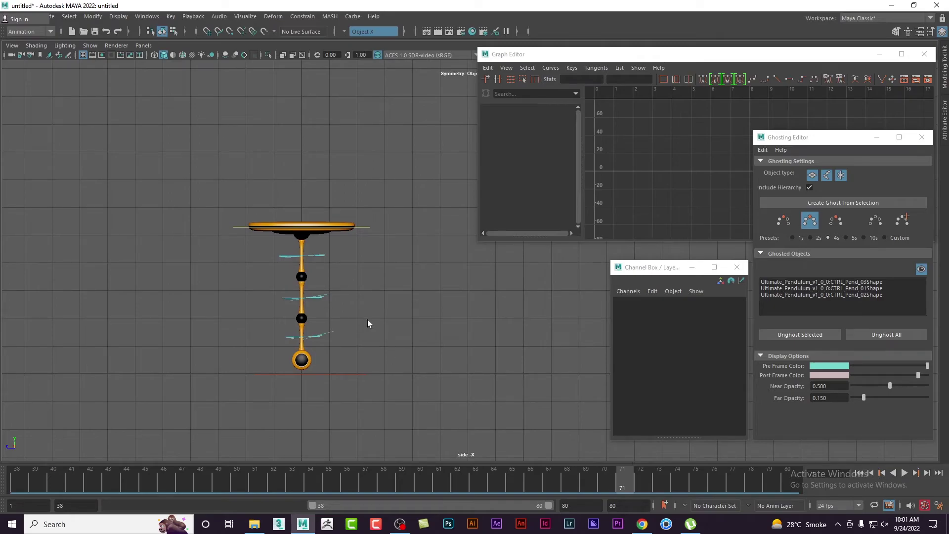
{"action": "left_click_drag", "start_coordinate": [331, 245], "coordinate": [313, 298]}
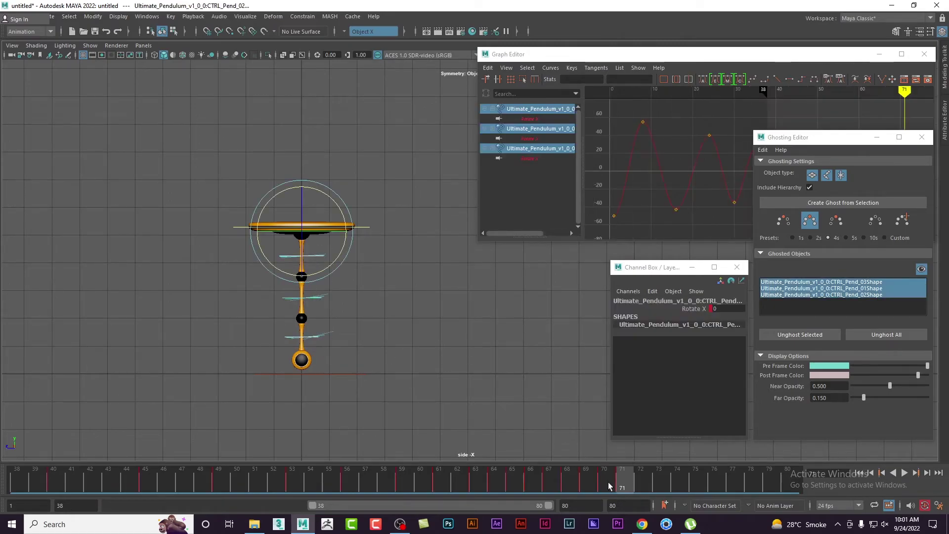
{"action": "double_click", "coordinate": [624, 505]}
{"action": "type", "text": "71"}
{"action": "key", "text": "Return"}
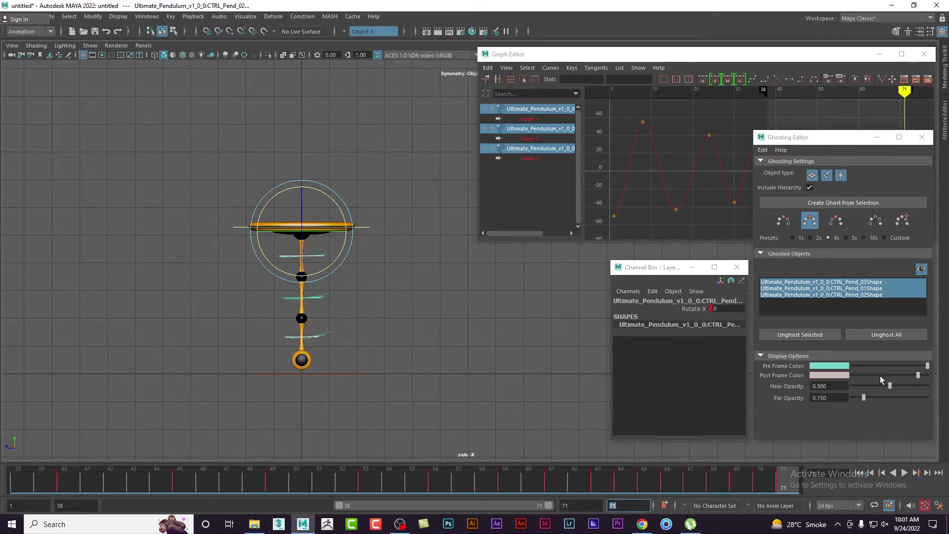
- Remove every ghost and play the swing from start frame 38
{"action": "left_click", "coordinate": [887, 334]}
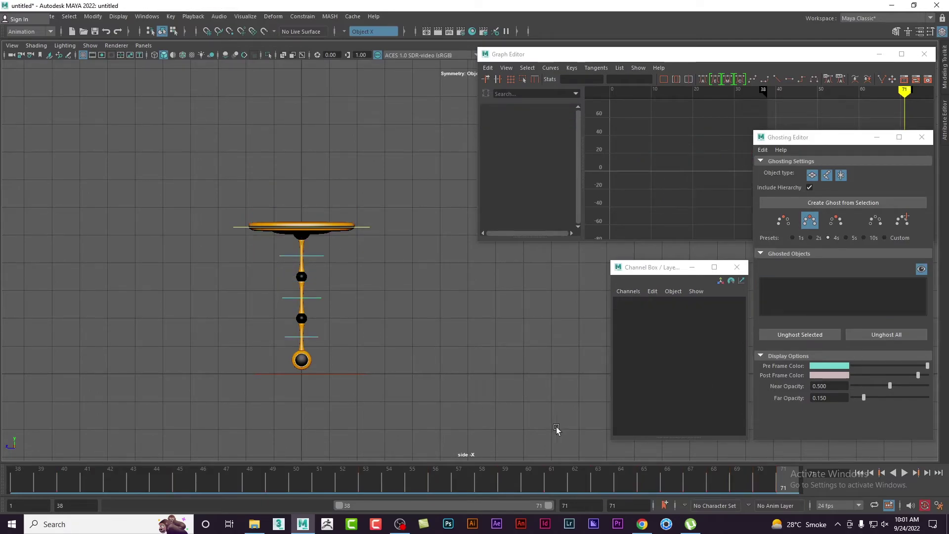
{"action": "left_click", "coordinate": [859, 473]}
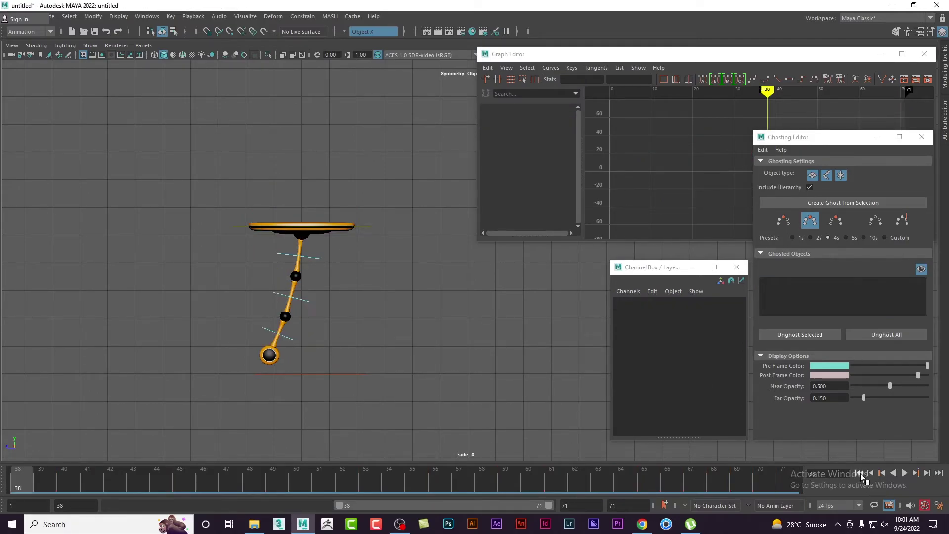
{"action": "left_click", "coordinate": [905, 472]}
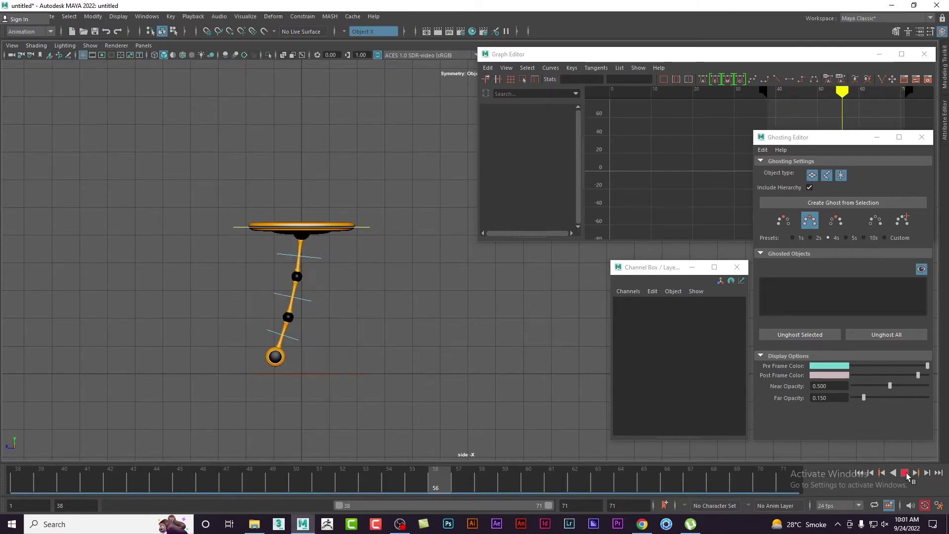
{"action": "left_click", "coordinate": [905, 473]}
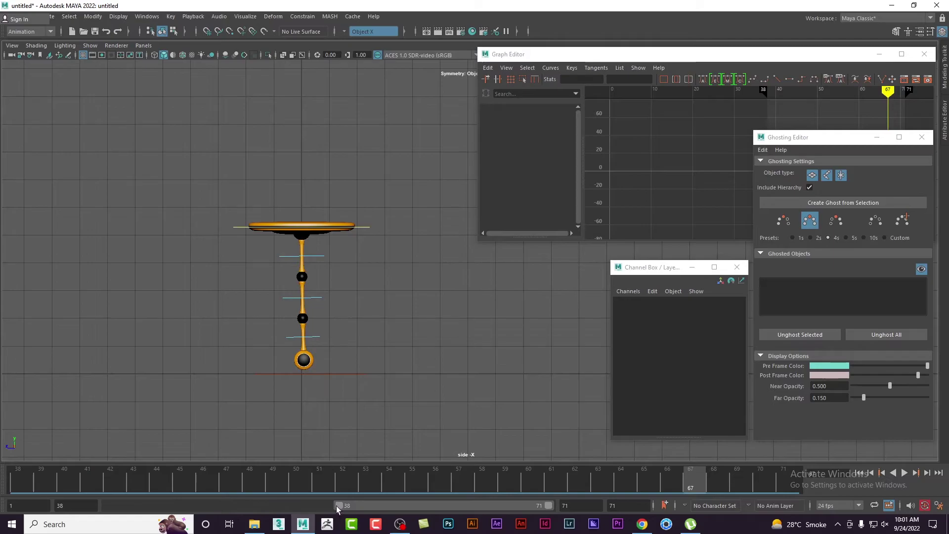
- Extend the playback range to start at frame 1 and play the full animation
{"action": "left_click_drag", "start_coordinate": [337, 509], "coordinate": [85, 518]}
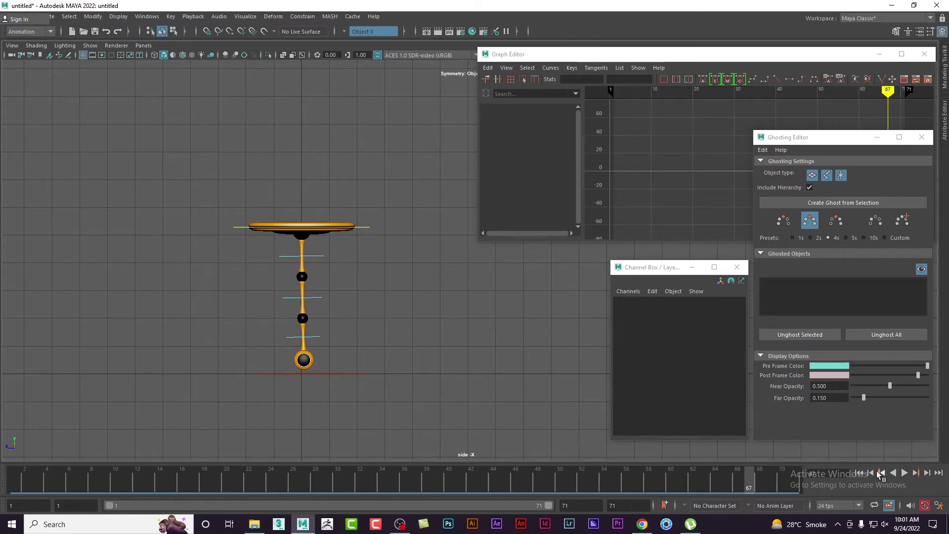
{"action": "left_click", "coordinate": [904, 472]}
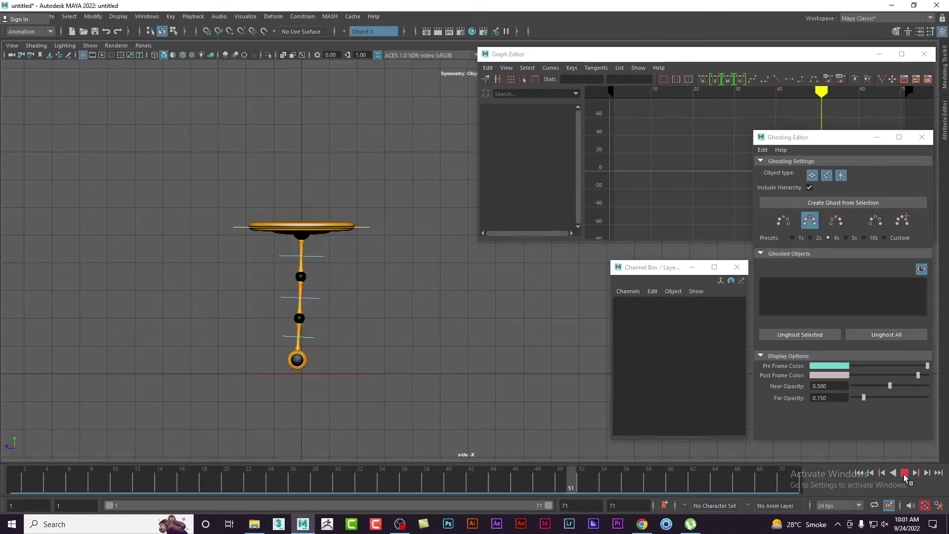
{"action": "left_click", "coordinate": [903, 473]}
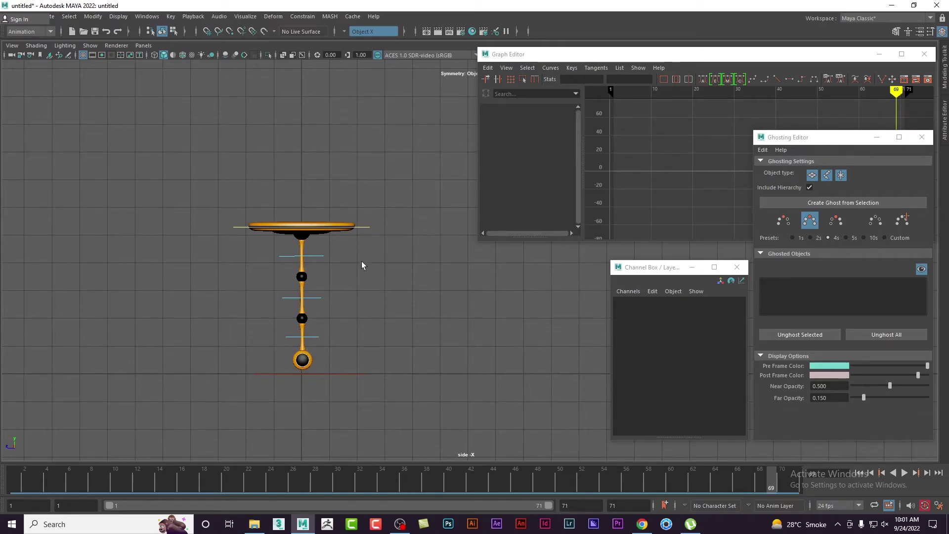
- Select the three pendulum controls and widen the Graph Editor across the screen to show their Rotate X keys
{"action": "left_click_drag", "start_coordinate": [333, 271], "coordinate": [314, 351]}
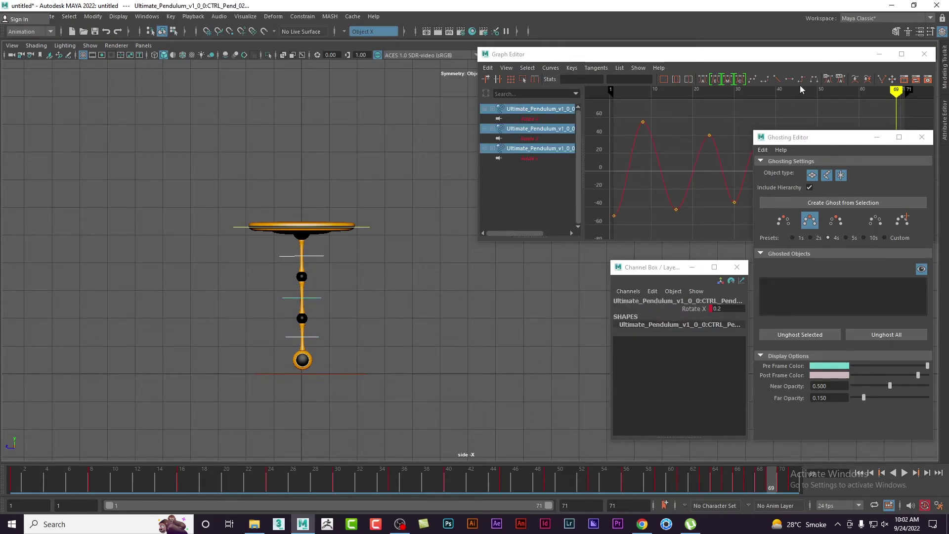
{"action": "left_click_drag", "start_coordinate": [804, 59], "coordinate": [761, 56]}
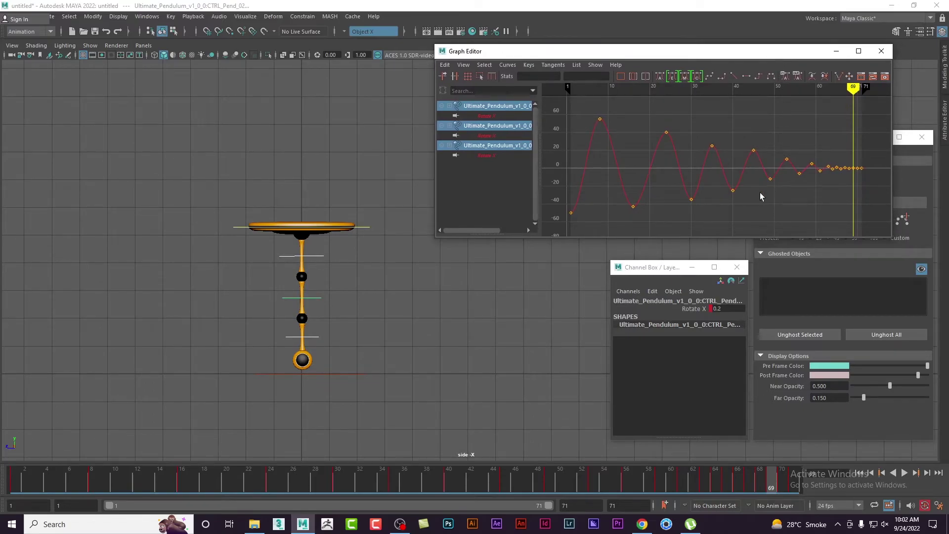
{"action": "middle_click_drag", "start_coordinate": [731, 212], "coordinate": [807, 207], "text": "alt"}
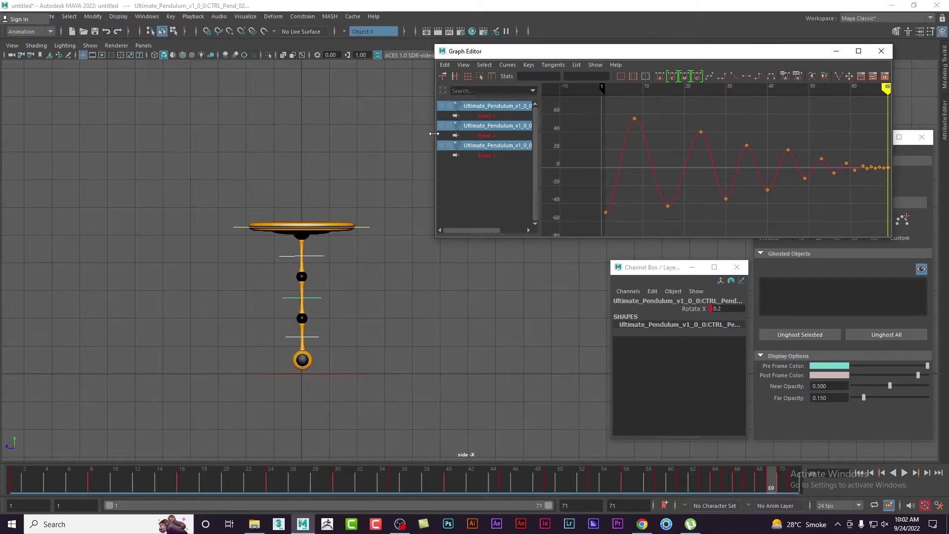
{"action": "left_click_drag", "start_coordinate": [436, 133], "coordinate": [3, 139]}
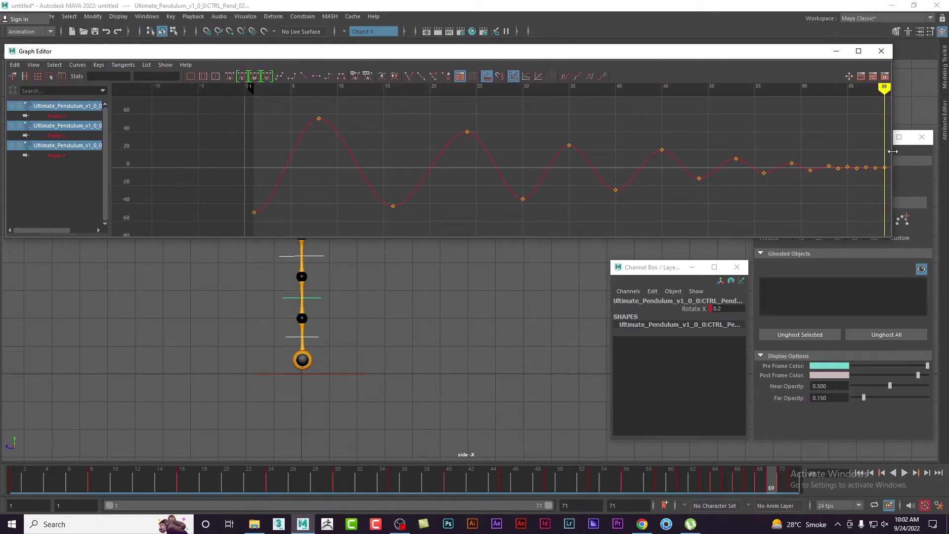
{"action": "left_click_drag", "start_coordinate": [892, 151], "coordinate": [930, 150]}
{"action": "mouse_move", "coordinate": [416, 317]}
{"action": "middle_mouse_down", "text": "alt"}
{"action": "mouse_move", "coordinate": [409, 361]}
{"action": "mouse_move", "coordinate": [371, 344]}
{"action": "mouse_move", "coordinate": [333, 354]}
{"action": "middle_mouse_up", "text": "alt"}
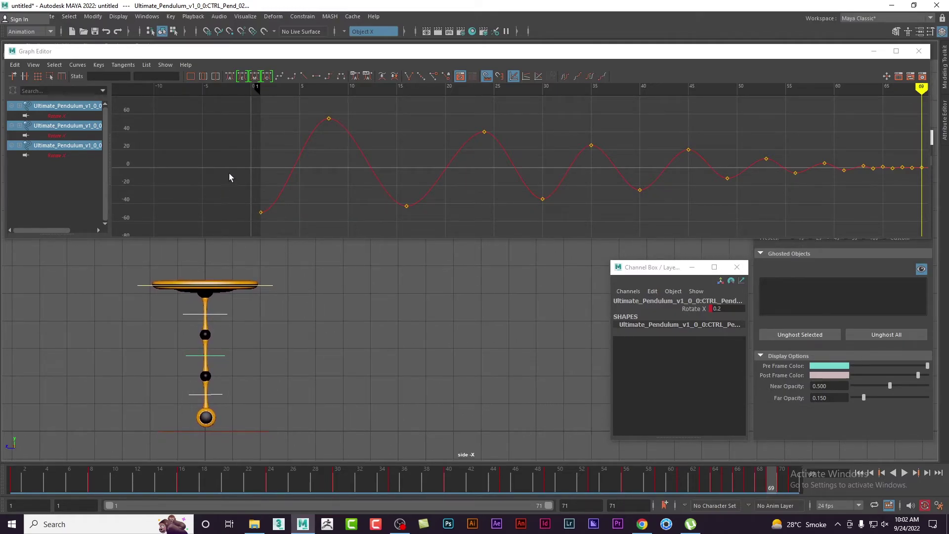
{"action": "left_click_drag", "start_coordinate": [232, 171], "coordinate": [892, 217]}
- Zoom into the curve and select the keys at frame 64 and frames 68–70
{"action": "scroll", "coordinate": [865, 180], "scroll_direction": "up", "scroll_amount": 5}
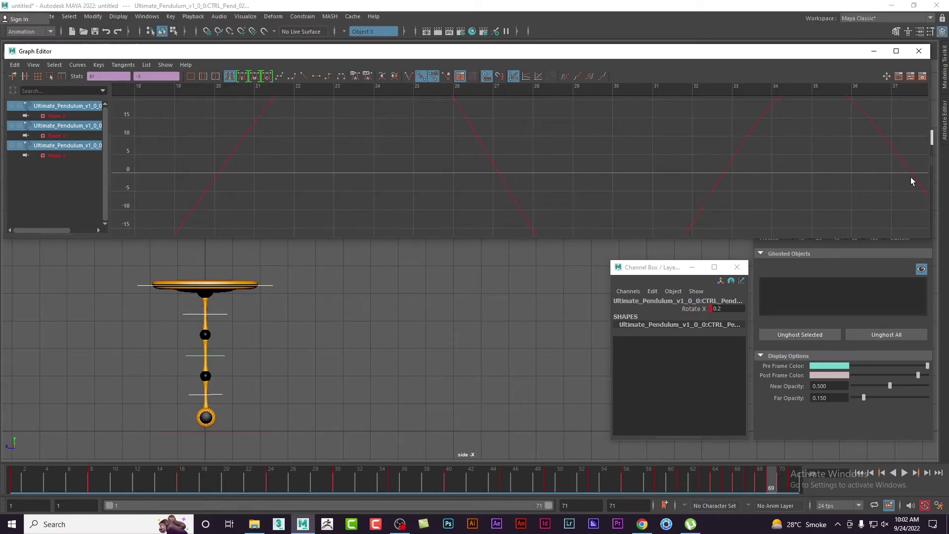
{"action": "mouse_move", "coordinate": [891, 182]}
{"action": "middle_mouse_down", "text": "alt"}
{"action": "mouse_move", "coordinate": [409, 159]}
{"action": "mouse_move", "coordinate": [382, 127]}
{"action": "middle_mouse_up", "text": "alt"}
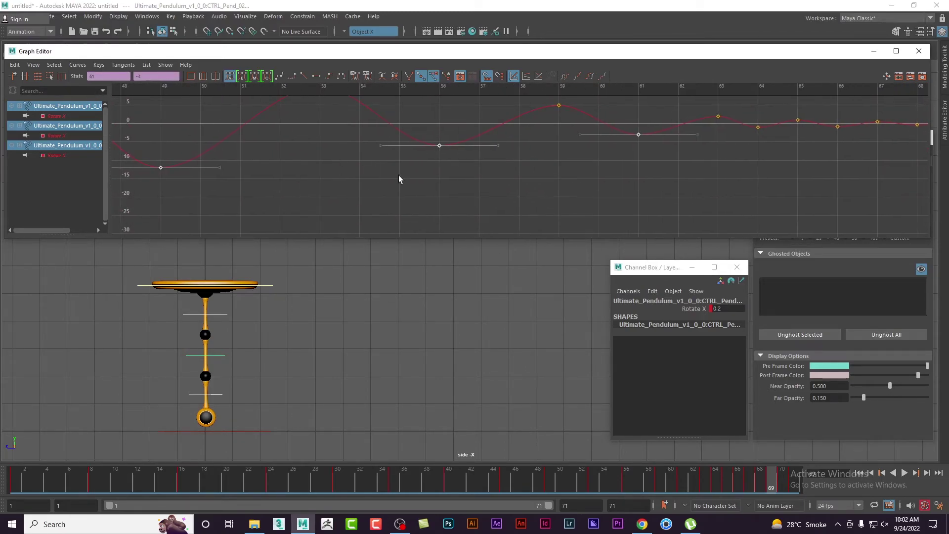
{"action": "middle_click_drag", "start_coordinate": [398, 175], "coordinate": [355, 193], "text": "alt"}
{"action": "mouse_move", "coordinate": [442, 168]}
{"action": "left_mouse_down"}
{"action": "mouse_move", "coordinate": [487, 146]}
{"action": "mouse_move", "coordinate": [553, 138]}
{"action": "left_mouse_up"}
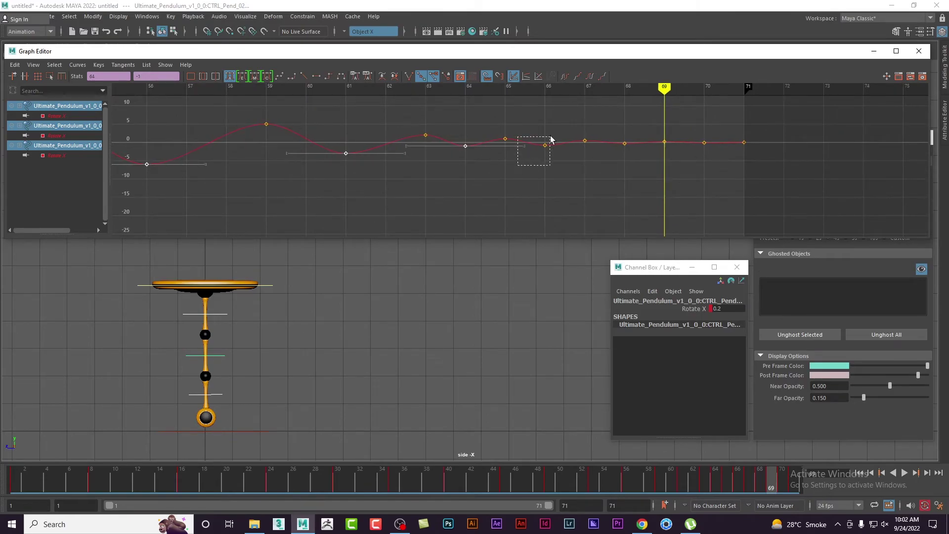
{"action": "left_click_drag", "start_coordinate": [634, 135], "coordinate": [717, 136], "text": "shift"}
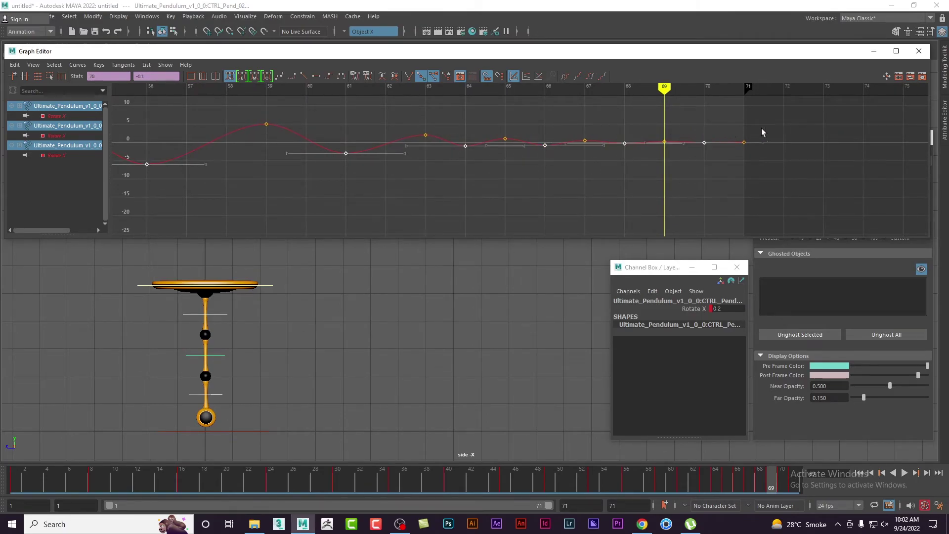
- Zoom out to frames 44–75 and show the Attribute Editor beside the viewport
{"action": "scroll", "coordinate": [400, 176], "scroll_direction": "down", "scroll_amount": 3}
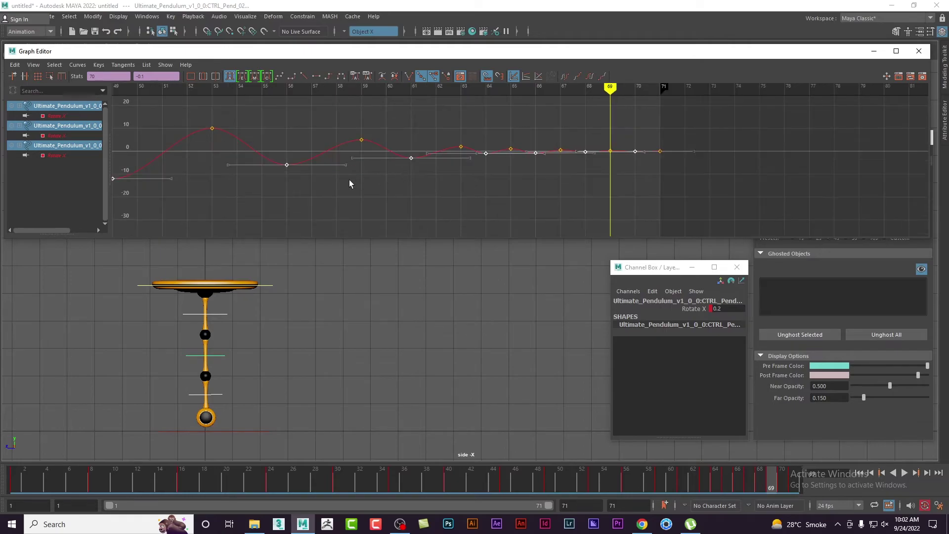
{"action": "middle_click_drag", "start_coordinate": [349, 182], "coordinate": [493, 190], "text": "alt"}
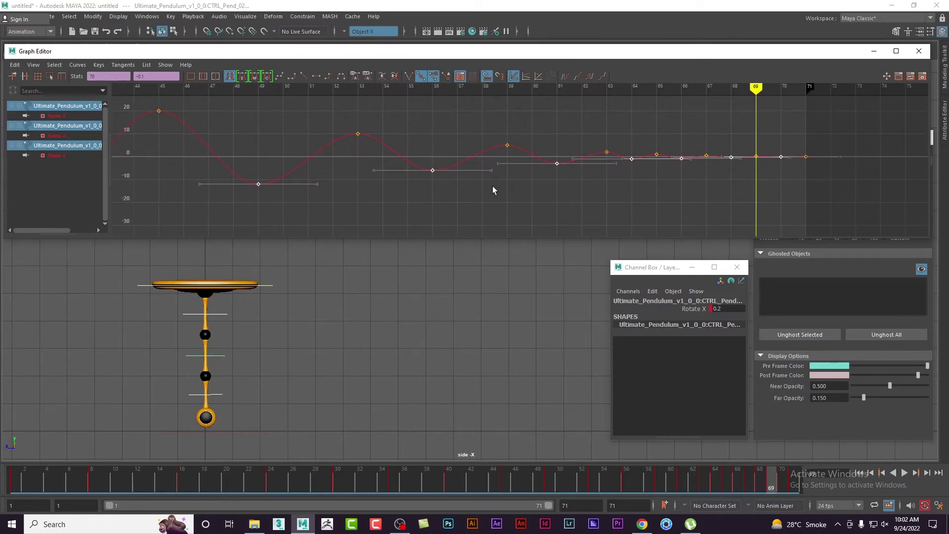
{"action": "key", "text": "ctrl+a"}
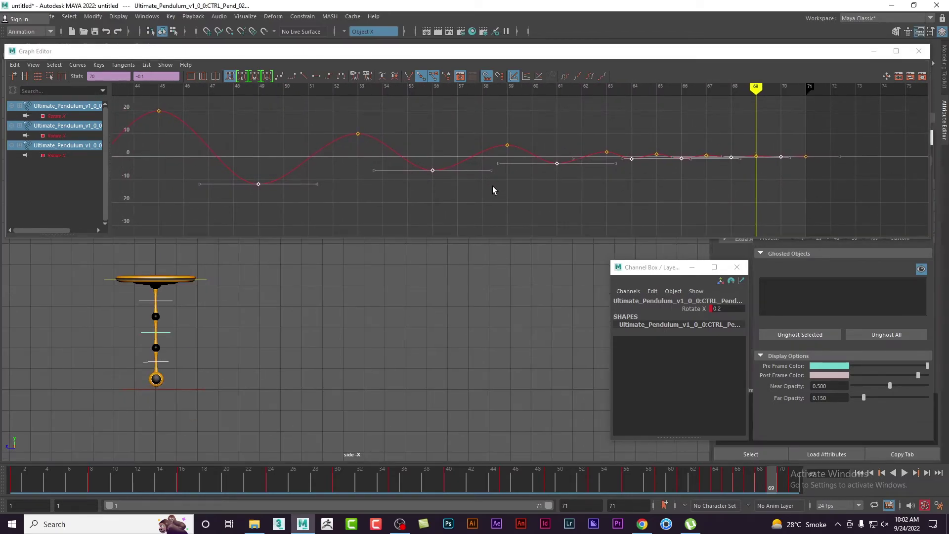
- Select the whole Rotate X curve and frame it from -50 at frame 1 to 0 at frame 71
{"action": "left_click", "coordinate": [492, 187]}
{"action": "key", "text": "a"}
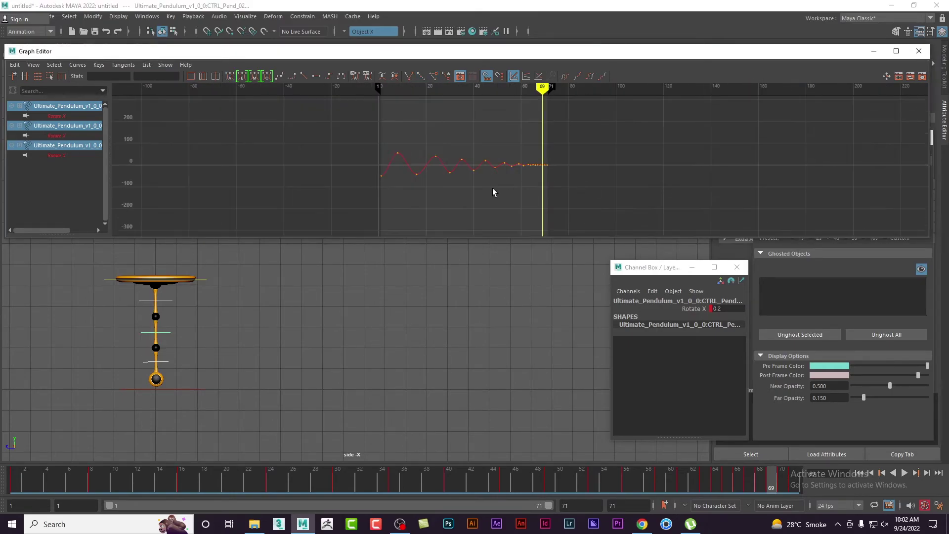
{"action": "left_click", "coordinate": [475, 174]}
{"action": "scroll", "coordinate": [401, 189], "scroll_direction": "up", "scroll_amount": 5}
{"action": "scroll", "coordinate": [401, 190], "scroll_direction": "up", "scroll_amount": 3}
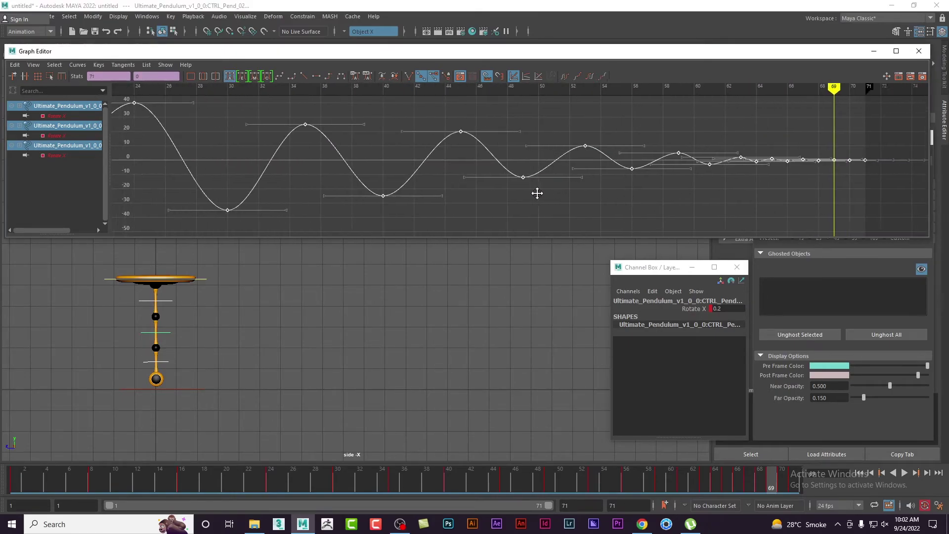
{"action": "middle_click_drag", "start_coordinate": [536, 192], "coordinate": [605, 205], "text": "alt"}
{"action": "scroll", "coordinate": [562, 178], "scroll_direction": "down", "scroll_amount": 3}
{"action": "scroll", "coordinate": [562, 179], "scroll_direction": "down", "scroll_amount": 2}
{"action": "mouse_move", "coordinate": [562, 179]}
{"action": "middle_mouse_down", "text": "alt"}
{"action": "mouse_move", "coordinate": [561, 191]}
{"action": "mouse_move", "coordinate": [588, 192]}
{"action": "middle_mouse_up", "text": "alt"}
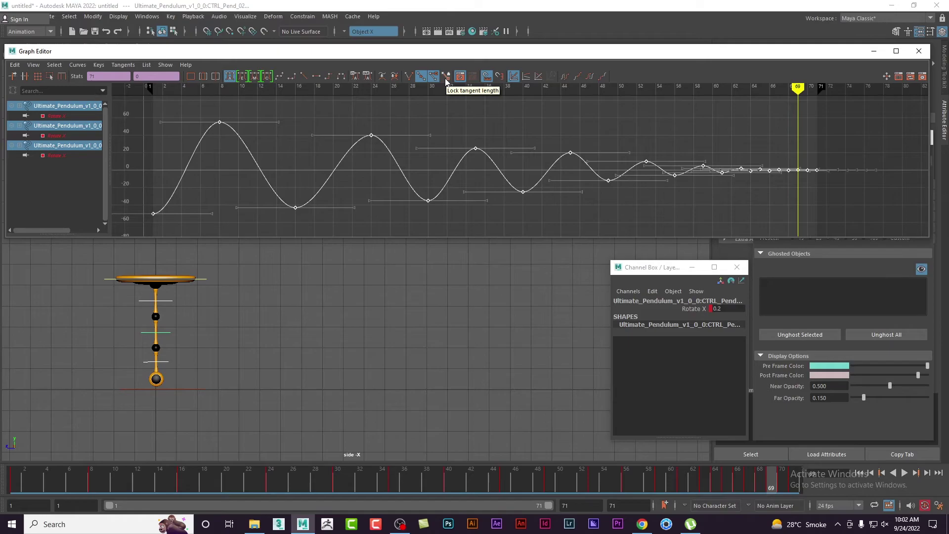
- Break the curve's tangents and set the keys to spline, then clamped tangents
{"action": "left_click", "coordinate": [409, 77]}
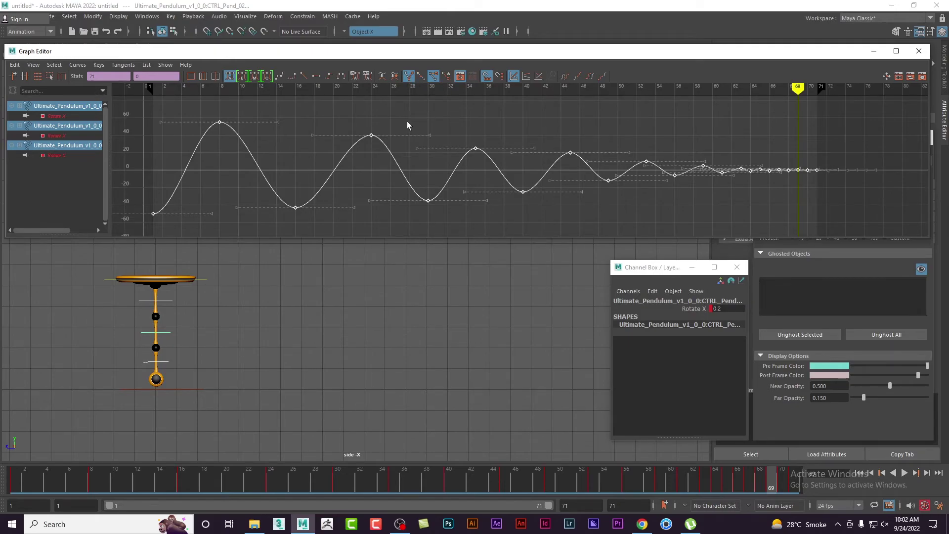
{"action": "left_click", "coordinate": [281, 77]}
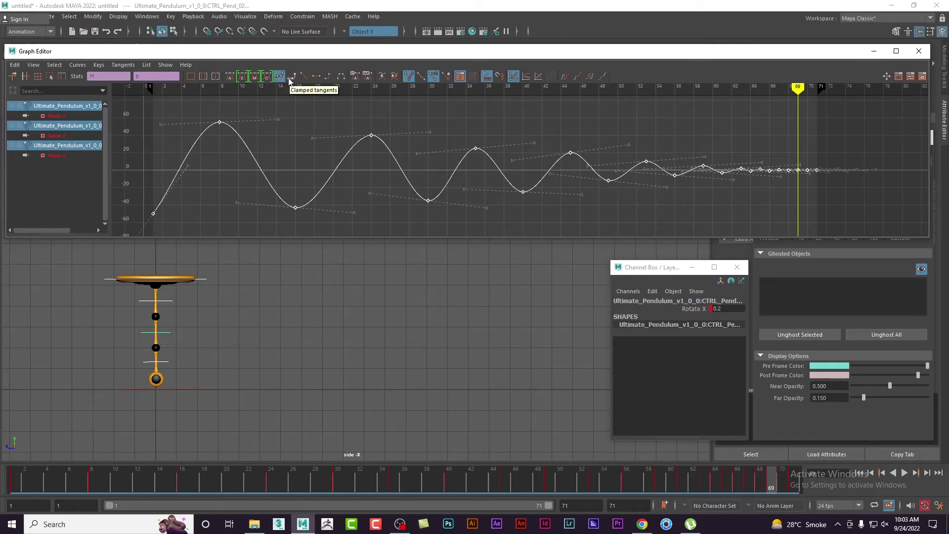
{"action": "left_click", "coordinate": [289, 81]}
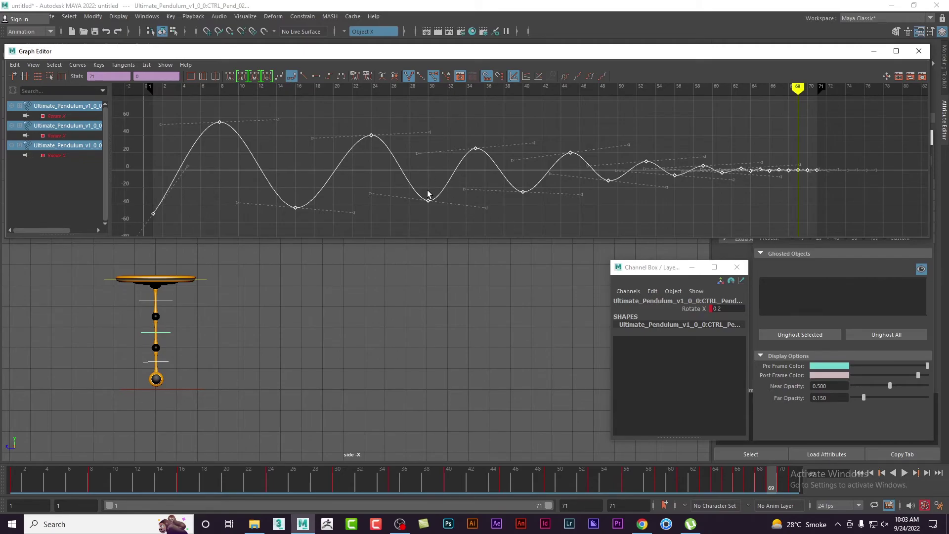
- Play back the swing to preview it, reapplying clamped tangents before replaying
{"action": "key", "text": "alt+v"}
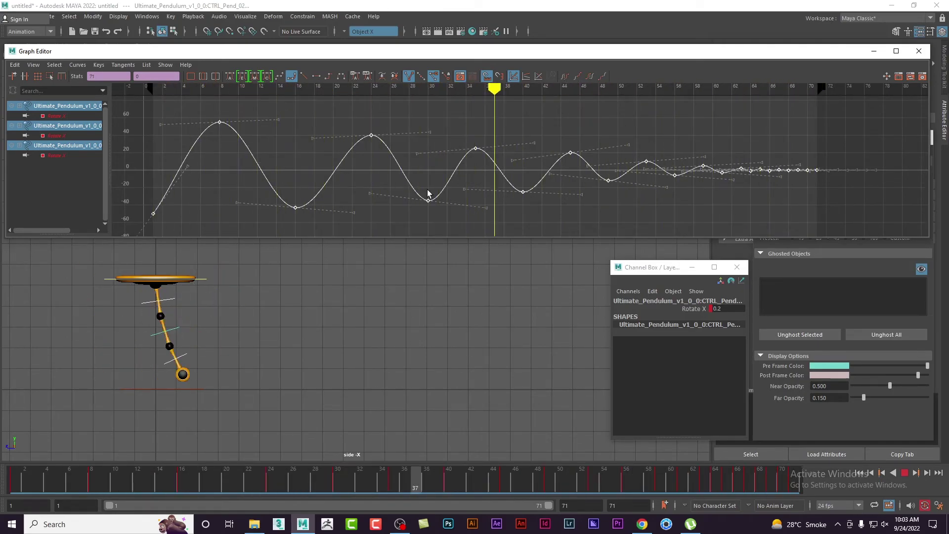
{"action": "key", "text": "alt+v"}
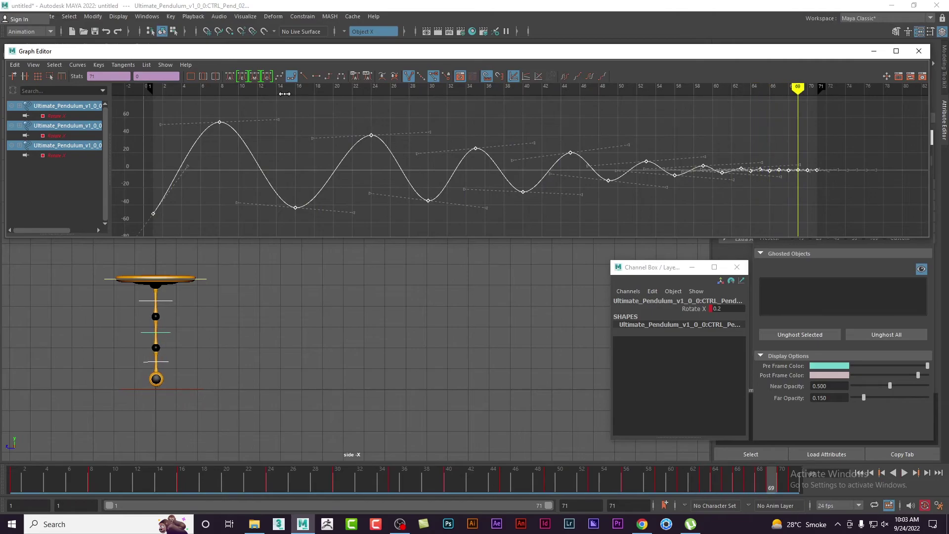
{"action": "left_click", "coordinate": [282, 80]}
{"action": "key", "text": "alt+v"}
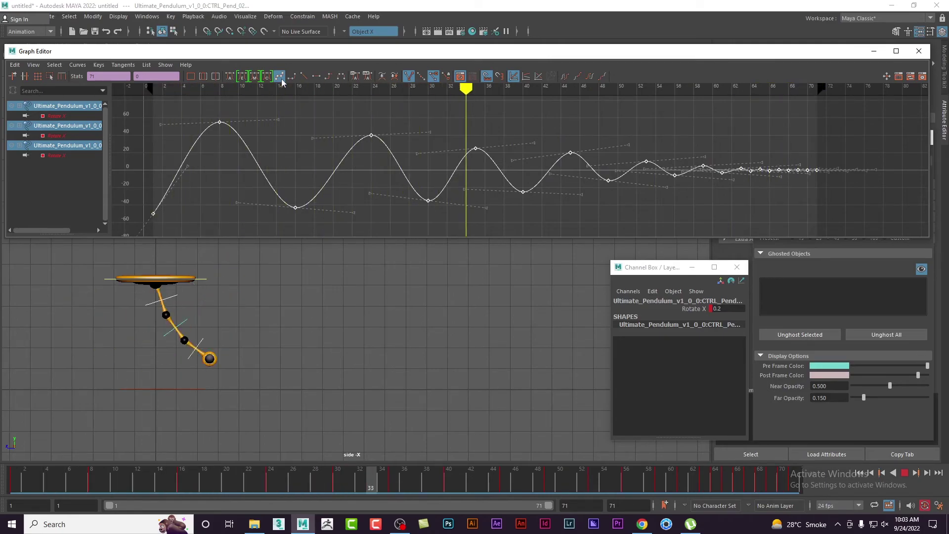
- Flatten the incoming and outgoing tangents of the frame-49 key
{"action": "key", "text": "Escape"}
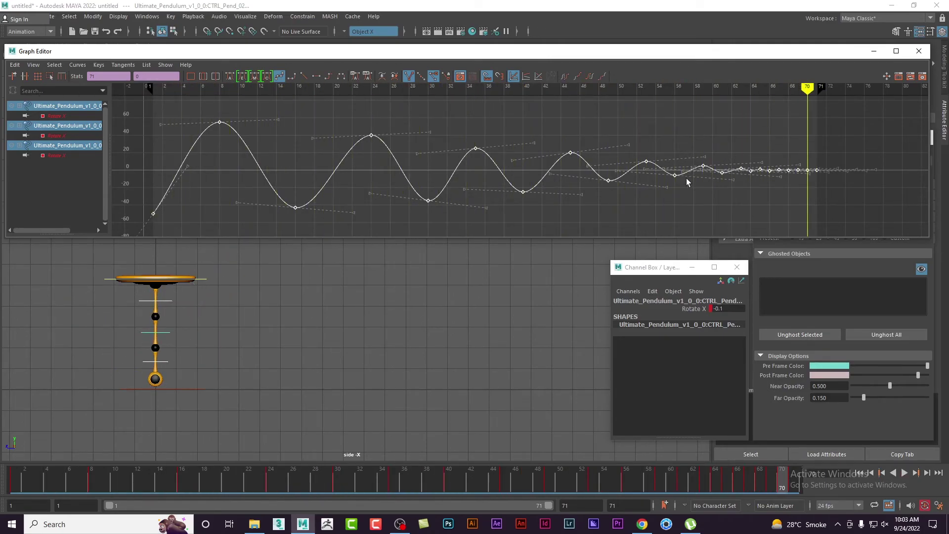
{"action": "scroll", "coordinate": [686, 178], "scroll_direction": "up", "scroll_amount": 5}
{"action": "mouse_move", "coordinate": [707, 194]}
{"action": "middle_mouse_down", "text": "alt"}
{"action": "mouse_move", "coordinate": [670, 192]}
{"action": "mouse_move", "coordinate": [587, 163]}
{"action": "middle_mouse_up", "text": "alt"}
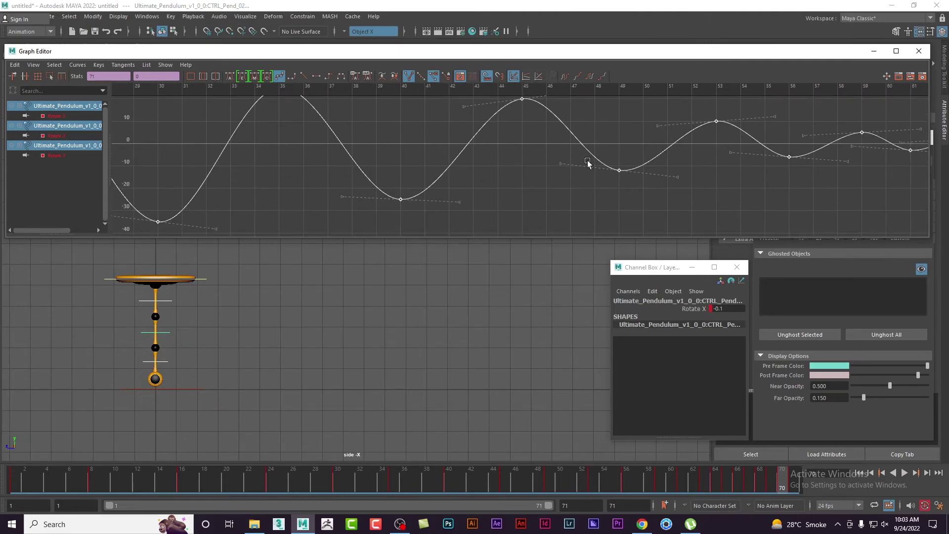
{"action": "left_click_drag", "start_coordinate": [663, 212], "coordinate": [587, 154]}
{"action": "middle_click_drag", "start_coordinate": [687, 206], "coordinate": [698, 173]}
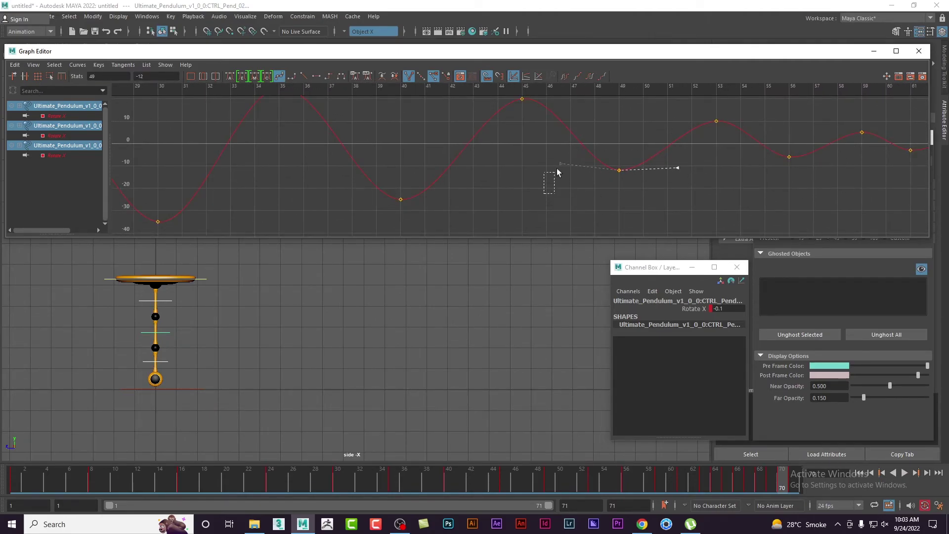
{"action": "left_click_drag", "start_coordinate": [546, 185], "coordinate": [570, 151]}
{"action": "middle_click_drag", "start_coordinate": [523, 161], "coordinate": [487, 186]}
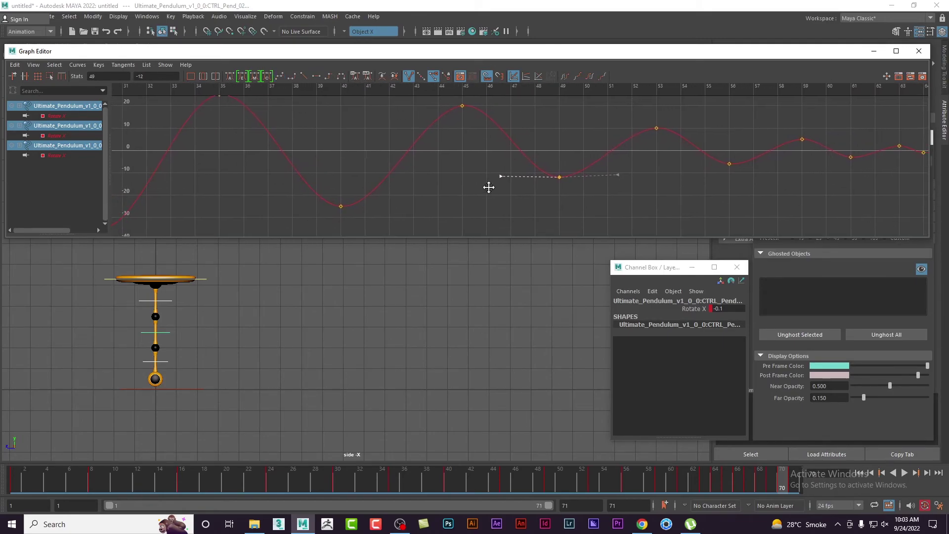
- Flatten the tangents of the keys at frames 56 and 45
{"action": "mouse_move", "coordinate": [743, 206]}
{"action": "left_mouse_down"}
{"action": "mouse_move", "coordinate": [702, 154]}
{"action": "mouse_move", "coordinate": [690, 179]}
{"action": "left_mouse_up"}
{"action": "left_click_drag", "start_coordinate": [798, 192], "coordinate": [778, 163]}
{"action": "middle_click_drag", "start_coordinate": [636, 192], "coordinate": [634, 184]}
{"action": "middle_click_drag", "start_coordinate": [745, 193], "coordinate": [611, 194], "text": "alt"}
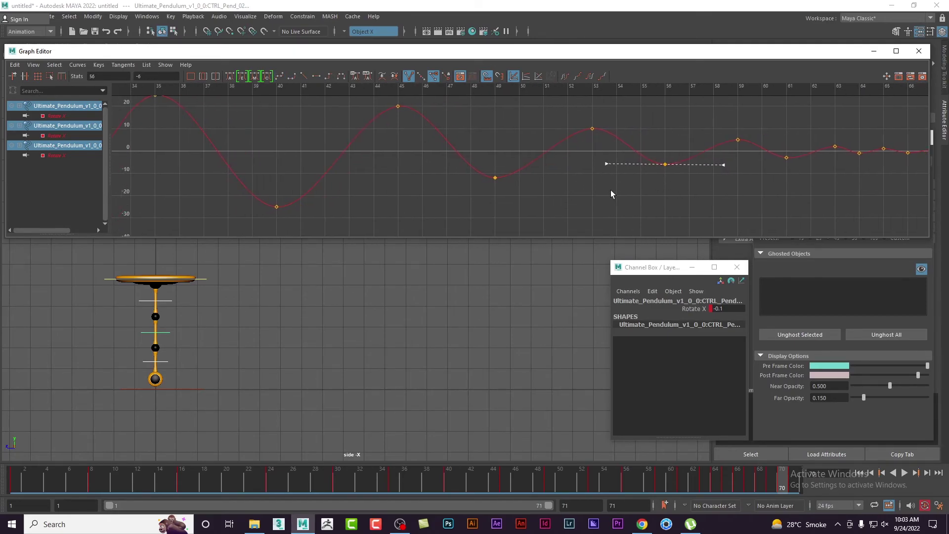
{"action": "left_click", "coordinate": [398, 106]}
{"action": "middle_click_drag", "start_coordinate": [413, 159], "coordinate": [418, 193], "text": "alt"}
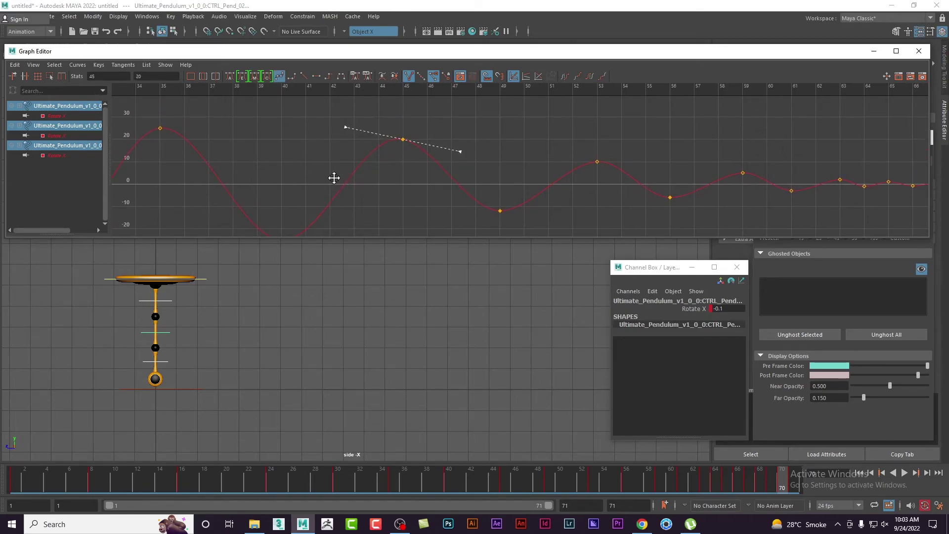
{"action": "middle_click_drag", "start_coordinate": [334, 178], "coordinate": [338, 195]}
- Turn off time snapping and nudge the frame-63 key slightly earlier, to about frame 62
{"action": "middle_click_drag", "start_coordinate": [595, 189], "coordinate": [461, 165], "text": "alt"}
{"action": "left_click_drag", "start_coordinate": [705, 182], "coordinate": [667, 137]}
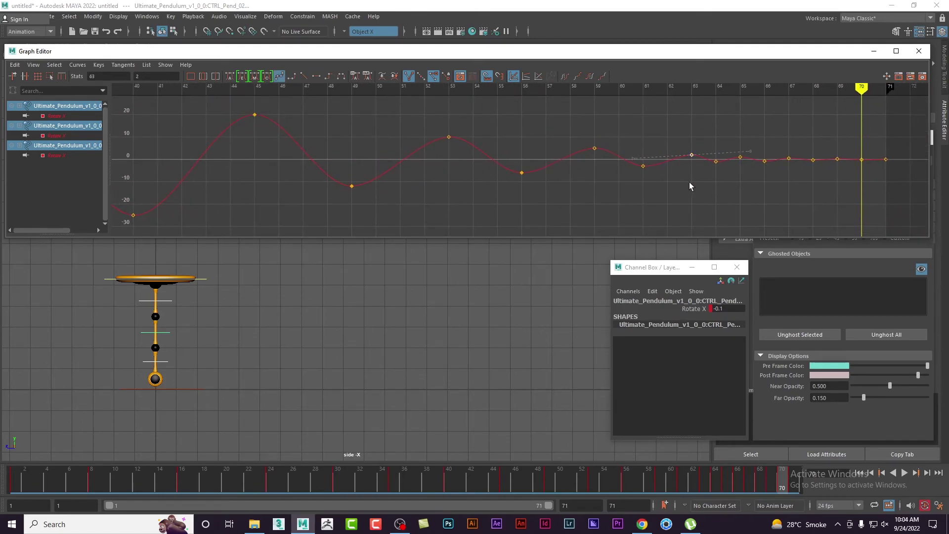
{"action": "middle_click_drag", "start_coordinate": [677, 180], "coordinate": [675, 180], "text": "shift"}
{"action": "left_click", "coordinate": [486, 76]}
{"action": "middle_click_drag", "start_coordinate": [664, 196], "coordinate": [654, 199], "text": "shift"}
{"action": "left_click", "coordinate": [740, 156]}
{"action": "scroll", "coordinate": [701, 218], "scroll_direction": "down", "scroll_amount": 2}
- Slide the final small settling keys later so the Rotate X curve ends near frame 75.5
{"action": "scroll", "coordinate": [729, 186], "scroll_direction": "down", "scroll_amount": 1}
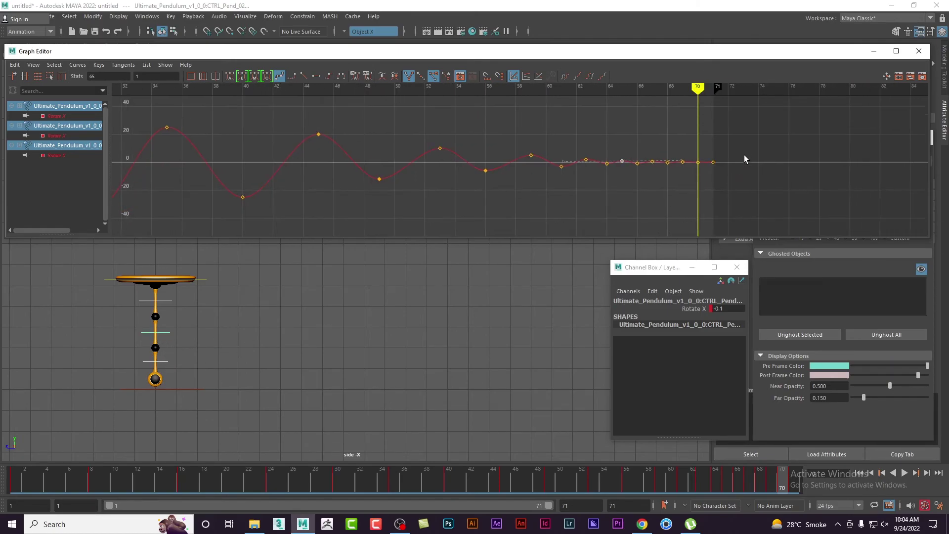
{"action": "left_click_drag", "start_coordinate": [748, 138], "coordinate": [609, 186]}
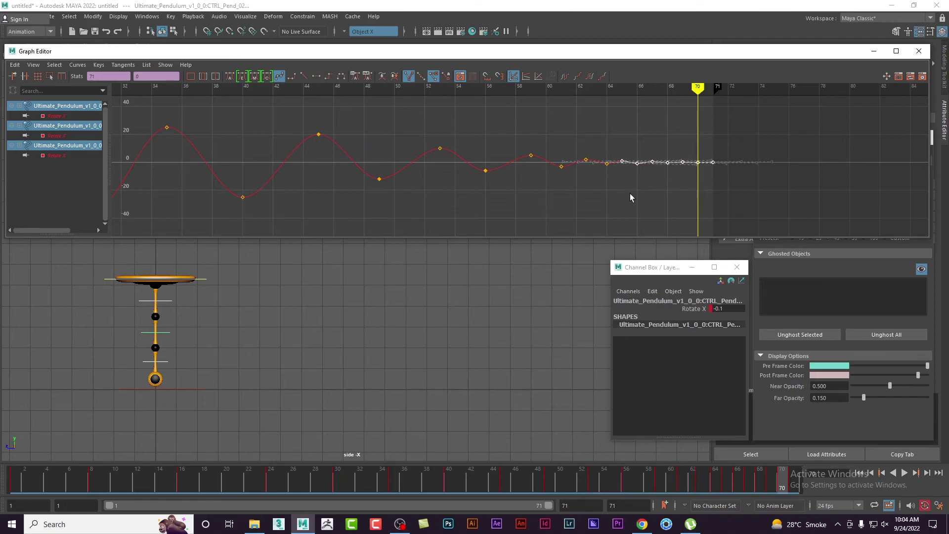
{"action": "mouse_move", "coordinate": [630, 198]}
{"action": "middle_mouse_down", "text": "shift"}
{"action": "mouse_move", "coordinate": [642, 195]}
{"action": "mouse_move", "coordinate": [628, 190]}
{"action": "mouse_move", "coordinate": [652, 206]}
{"action": "middle_mouse_up", "text": "shift"}
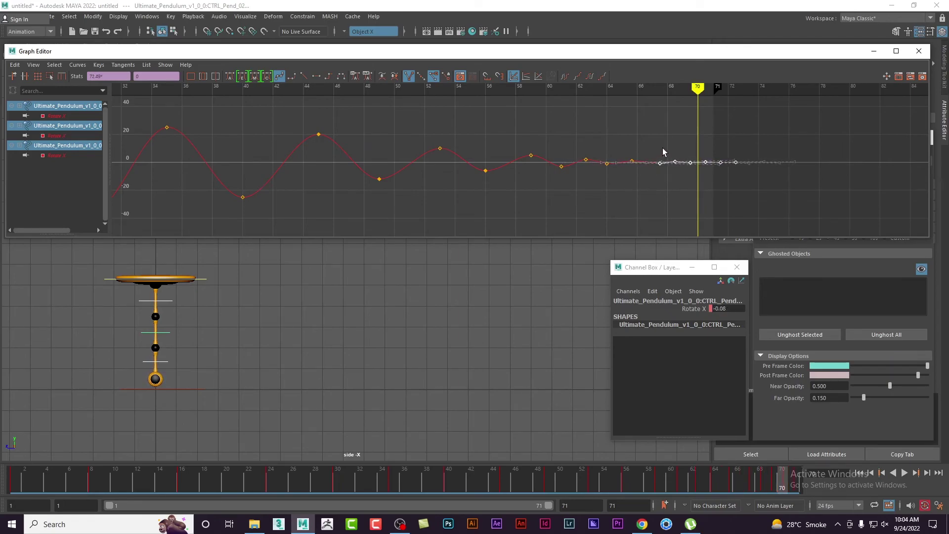
{"action": "left_click_drag", "start_coordinate": [662, 152], "coordinate": [655, 197], "text": "ctrl"}
{"action": "middle_click_drag", "start_coordinate": [654, 196], "coordinate": [650, 199], "text": "shift"}
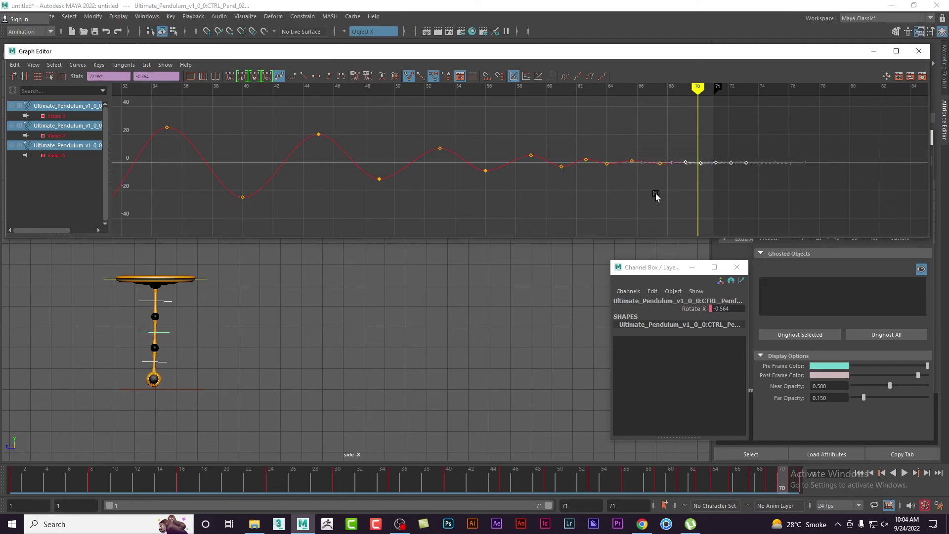
{"action": "key", "text": "ctrl+z"}
{"action": "mouse_move", "coordinate": [663, 186]}
{"action": "middle_mouse_down", "text": "shift"}
{"action": "mouse_move", "coordinate": [670, 182]}
{"action": "mouse_move", "coordinate": [678, 199]}
{"action": "mouse_move", "coordinate": [670, 197]}
{"action": "middle_mouse_up", "text": "shift"}
{"action": "middle_click_drag", "start_coordinate": [733, 149], "coordinate": [651, 202], "text": "shift"}
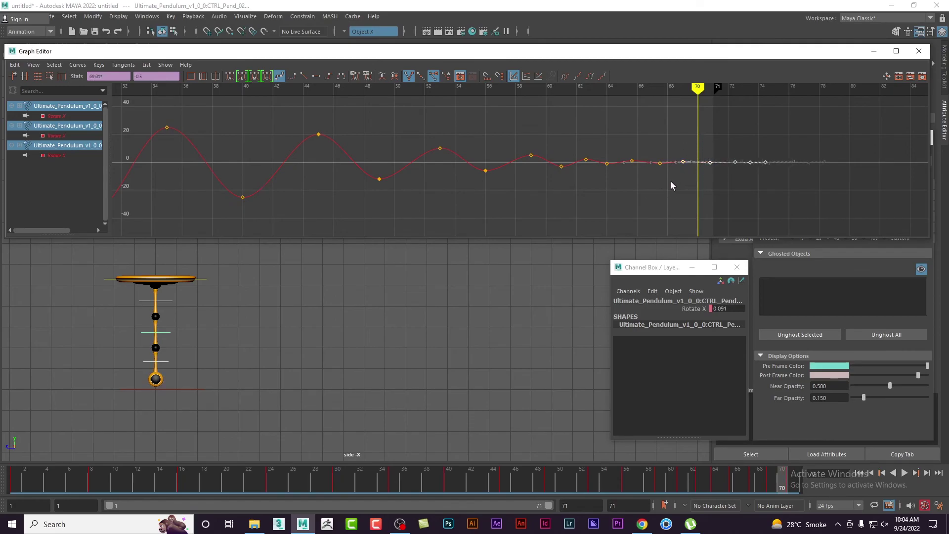
{"action": "left_click_drag", "start_coordinate": [747, 147], "coordinate": [734, 173]}
{"action": "middle_click_drag", "start_coordinate": [659, 203], "coordinate": [665, 208], "text": "shift"}
{"action": "middle_click_drag", "start_coordinate": [730, 193], "coordinate": [720, 207], "text": "shift"}
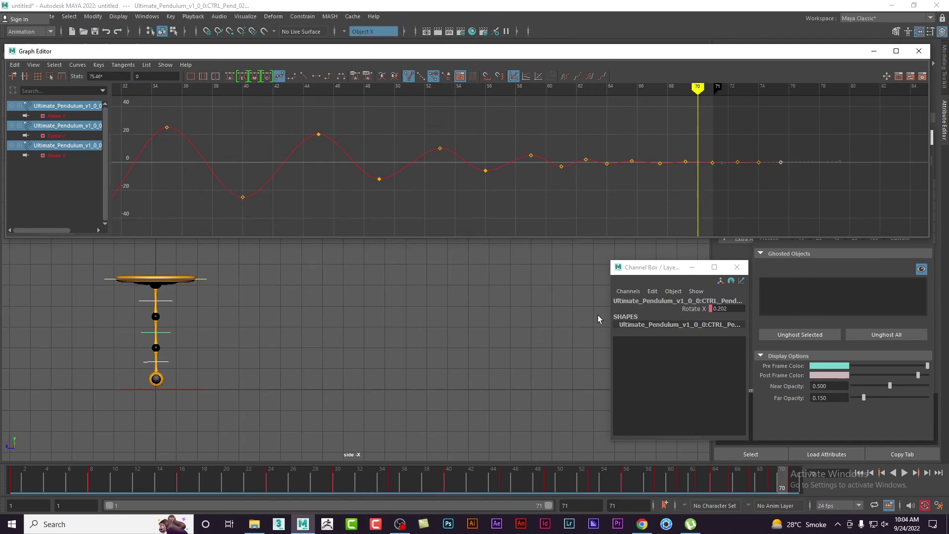
- Scrub from frame 49 back to 47, deselect everything, and play the 1–71 swing
{"action": "left_click", "coordinate": [546, 487]}
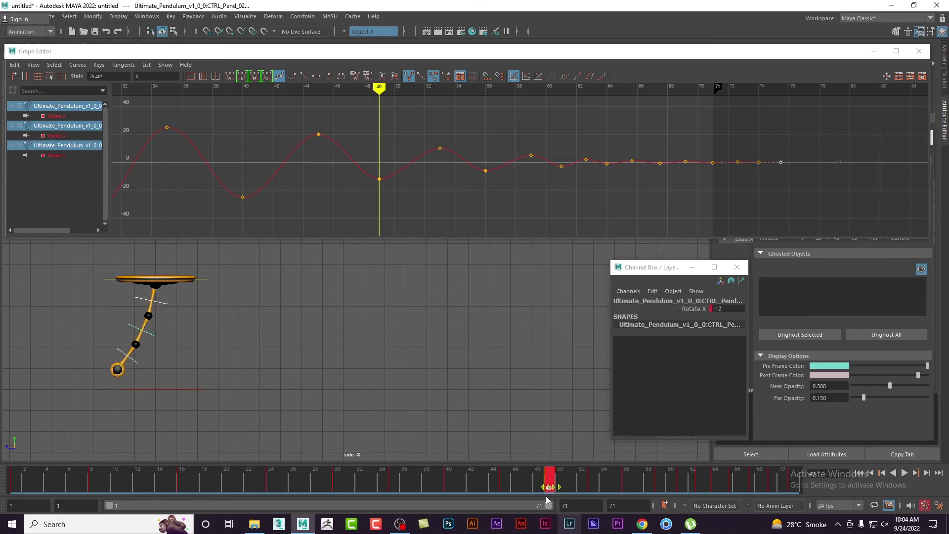
{"action": "left_click", "coordinate": [542, 489]}
{"action": "left_click_drag", "start_coordinate": [537, 491], "coordinate": [547, 493]}
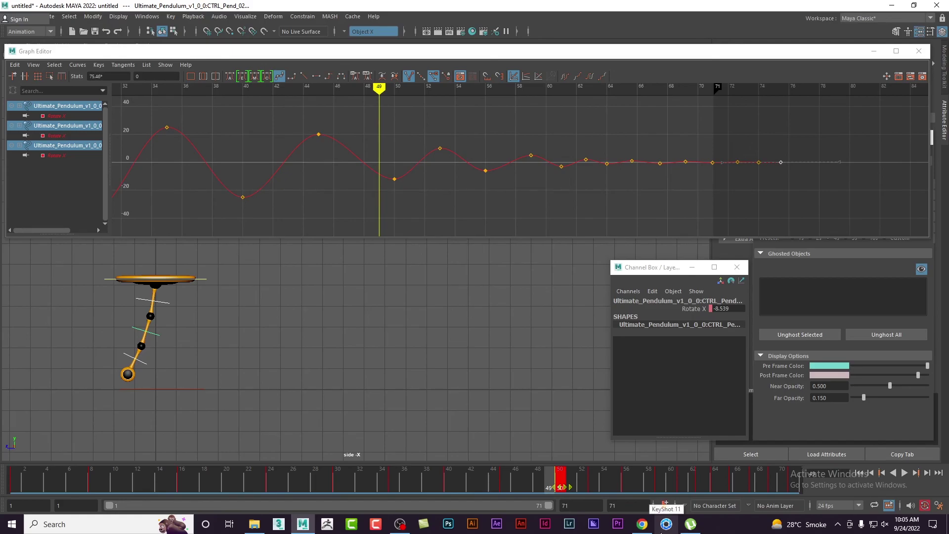
{"action": "left_click", "coordinate": [339, 374]}
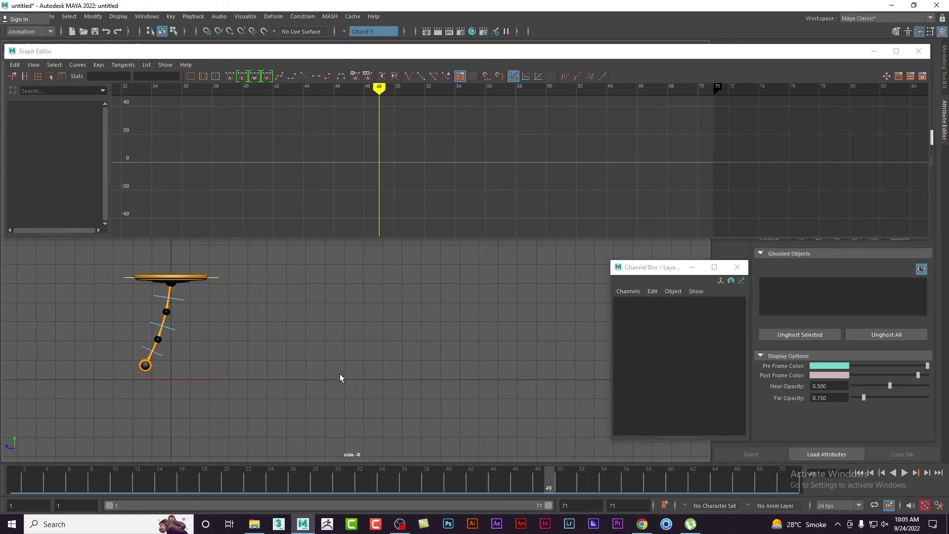
{"action": "scroll", "coordinate": [375, 383], "scroll_direction": "down", "scroll_amount": 2}
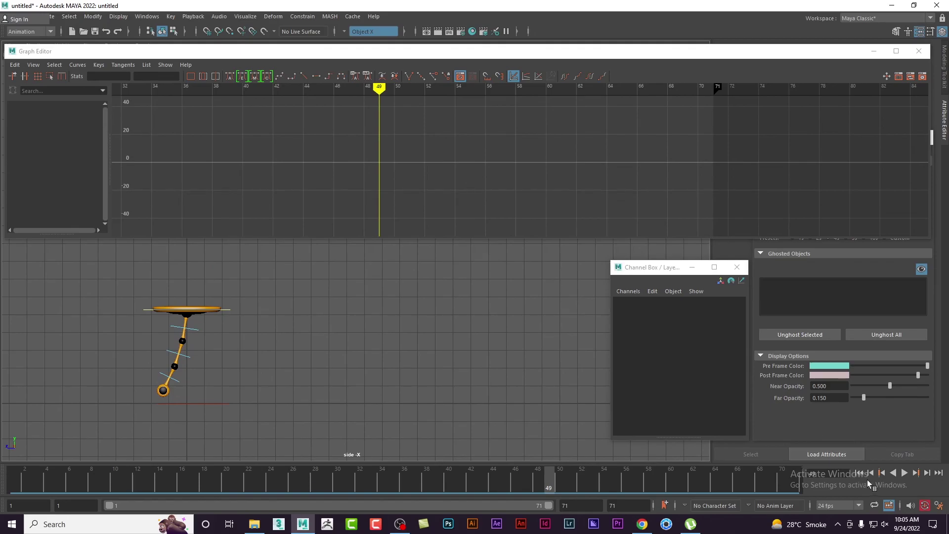
{"action": "left_click", "coordinate": [904, 473]}
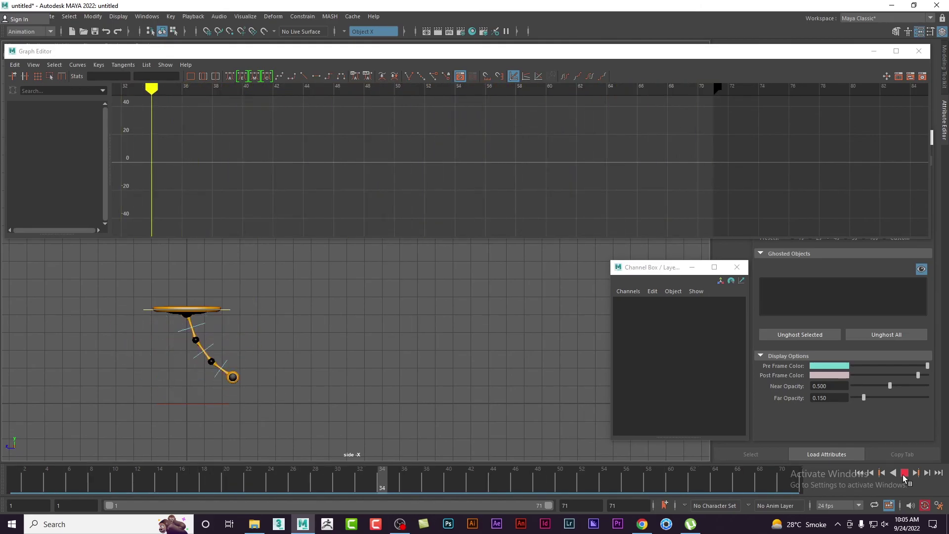
{"action": "left_click", "coordinate": [903, 474]}
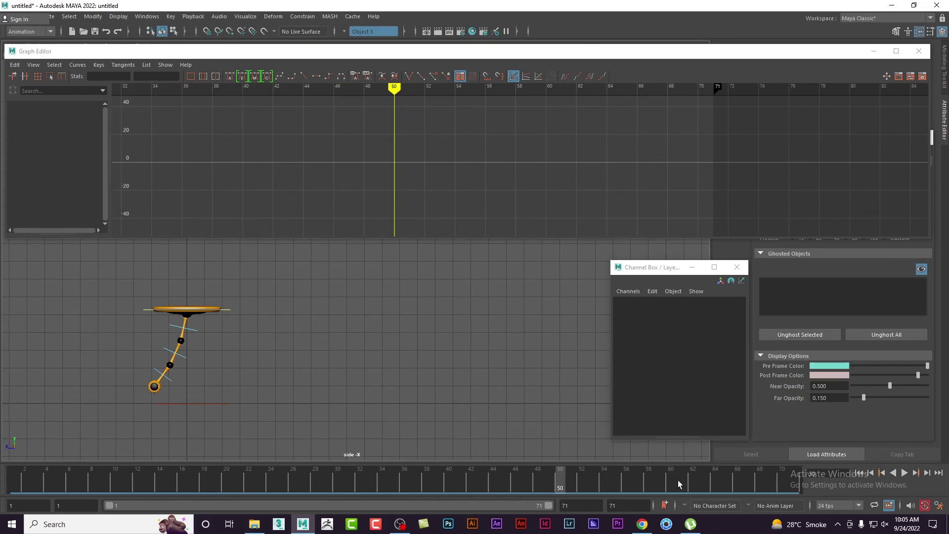
- Switch from Maya to OBS Studio using its taskbar icon
{"action": "left_click", "coordinate": [400, 523]}
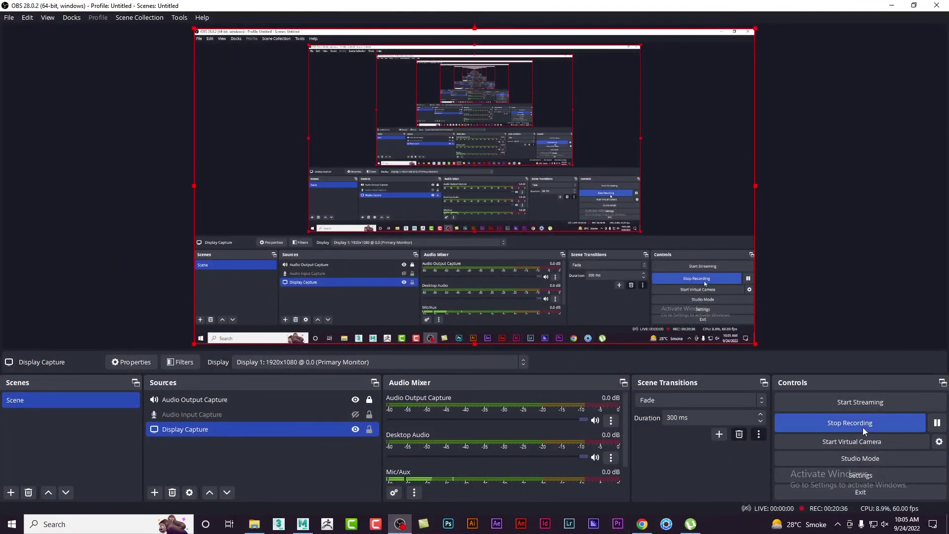